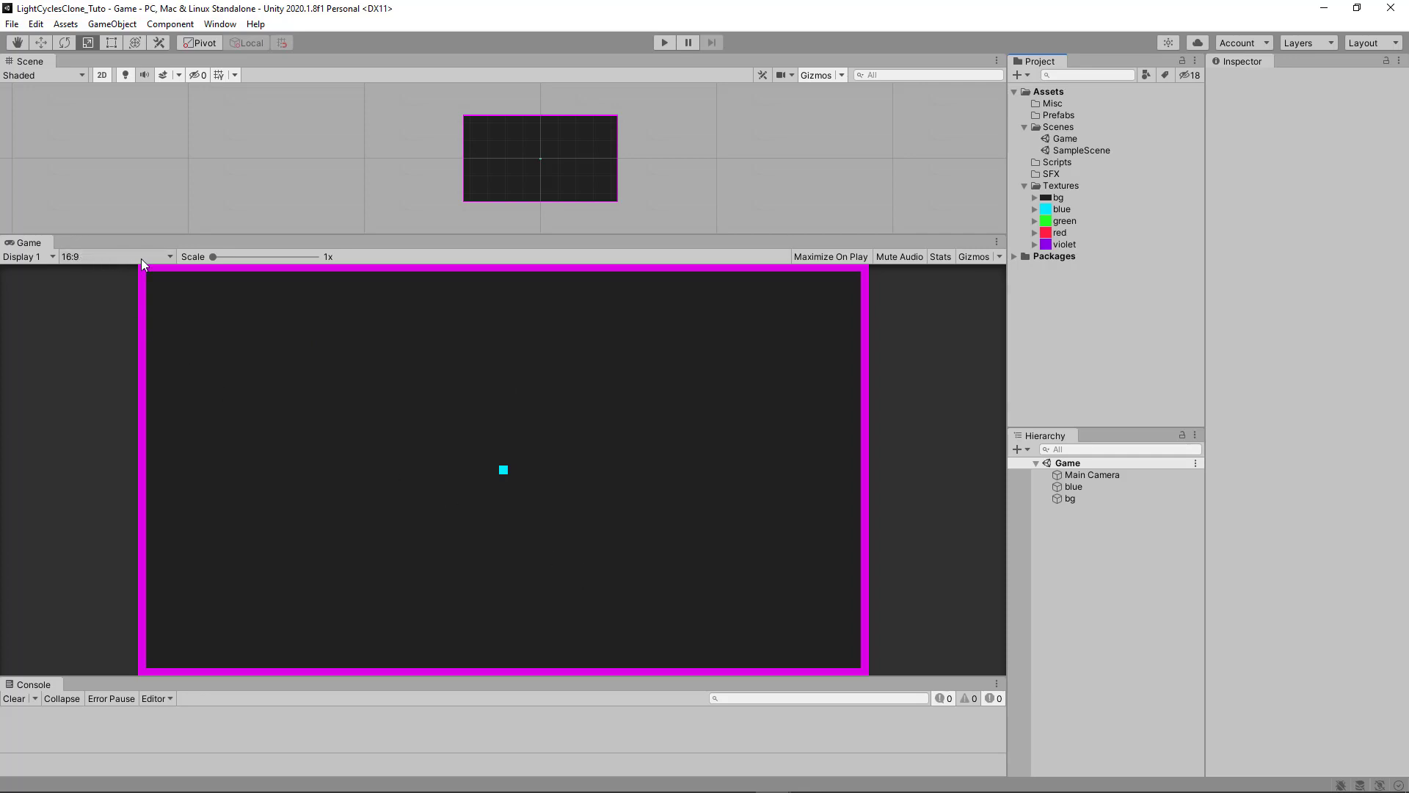
- Try scaling the bg sprite down to about 3.09 on X and 4.5 on Y in the scene, and undo the scaling
click(501, 168)
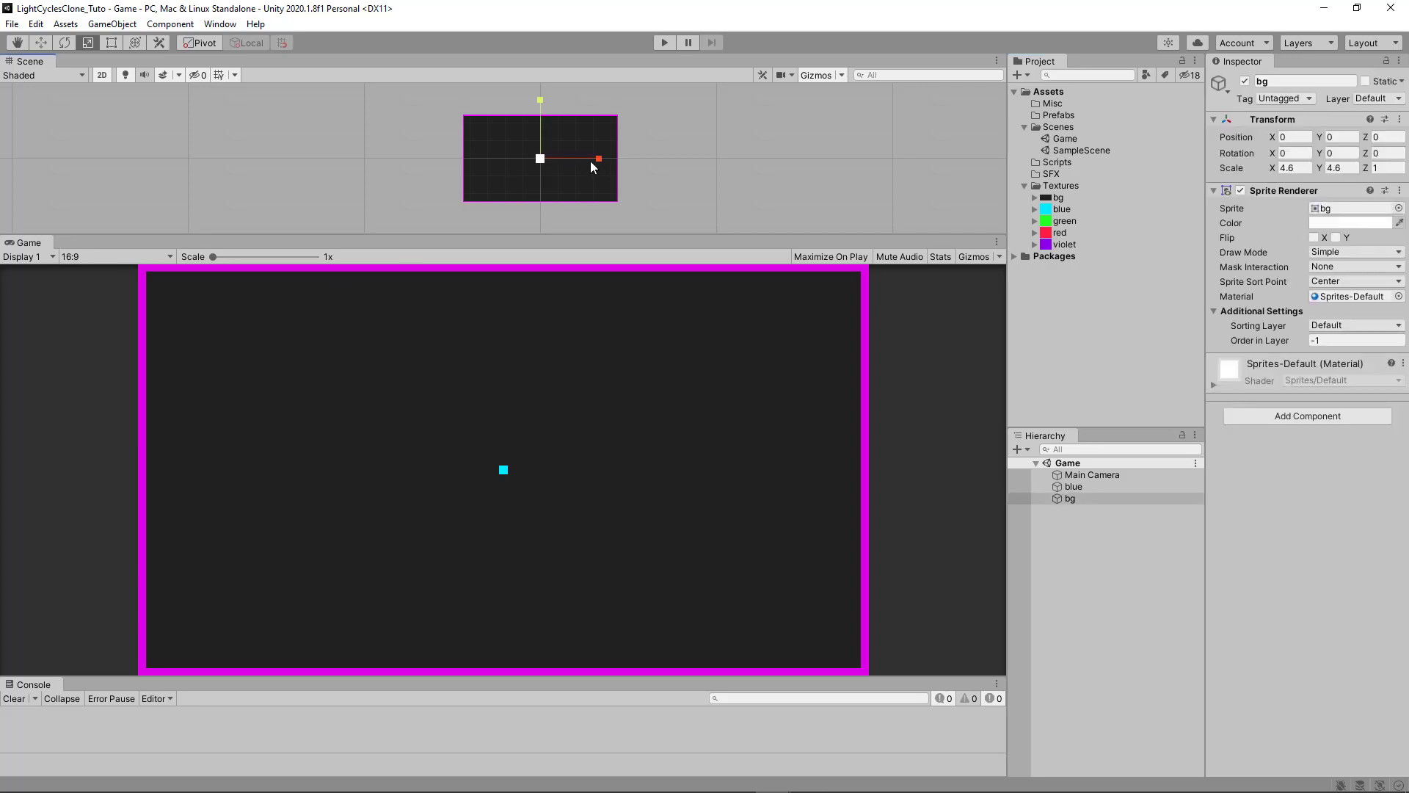
drag(590, 161, 546, 163)
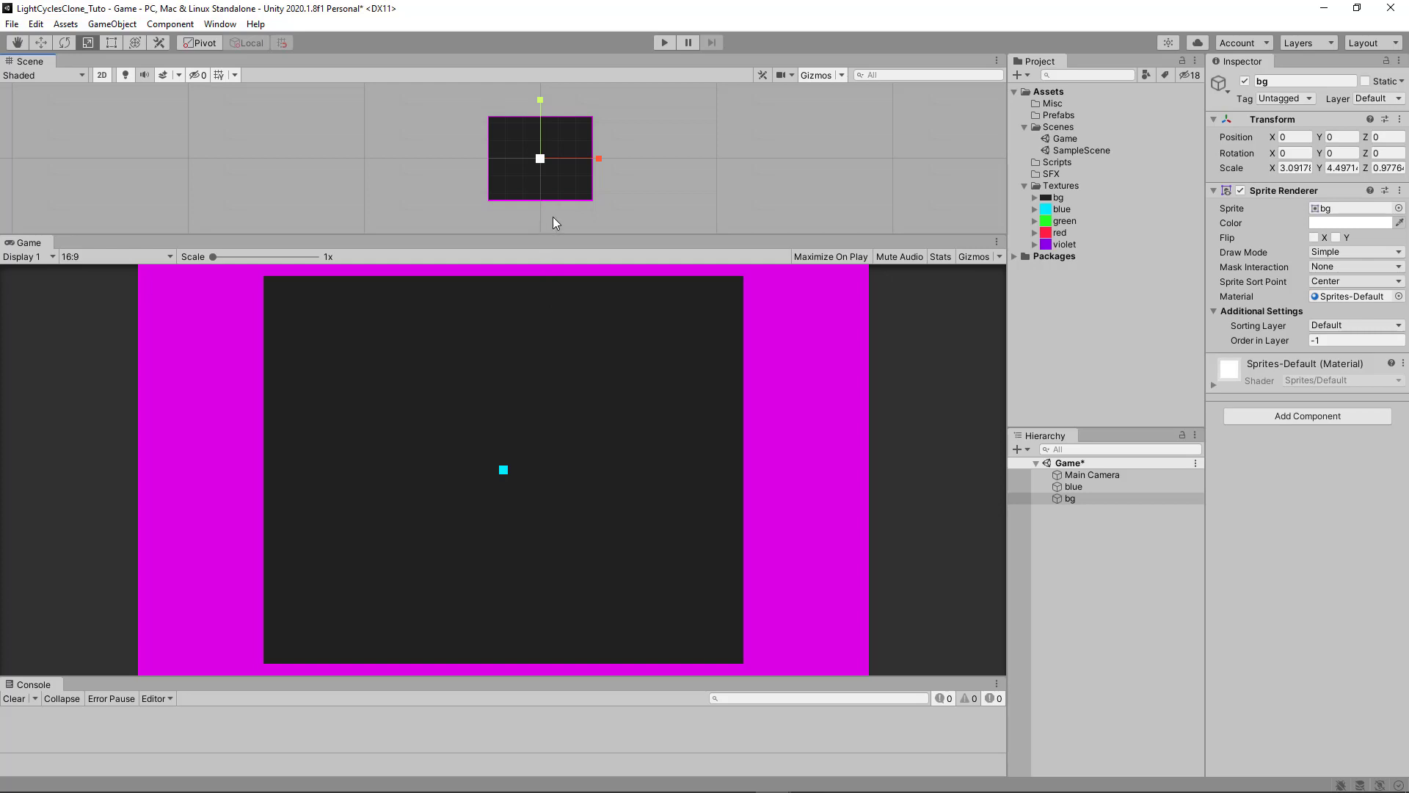
key(ctrl+z)
key(ctrl+z)
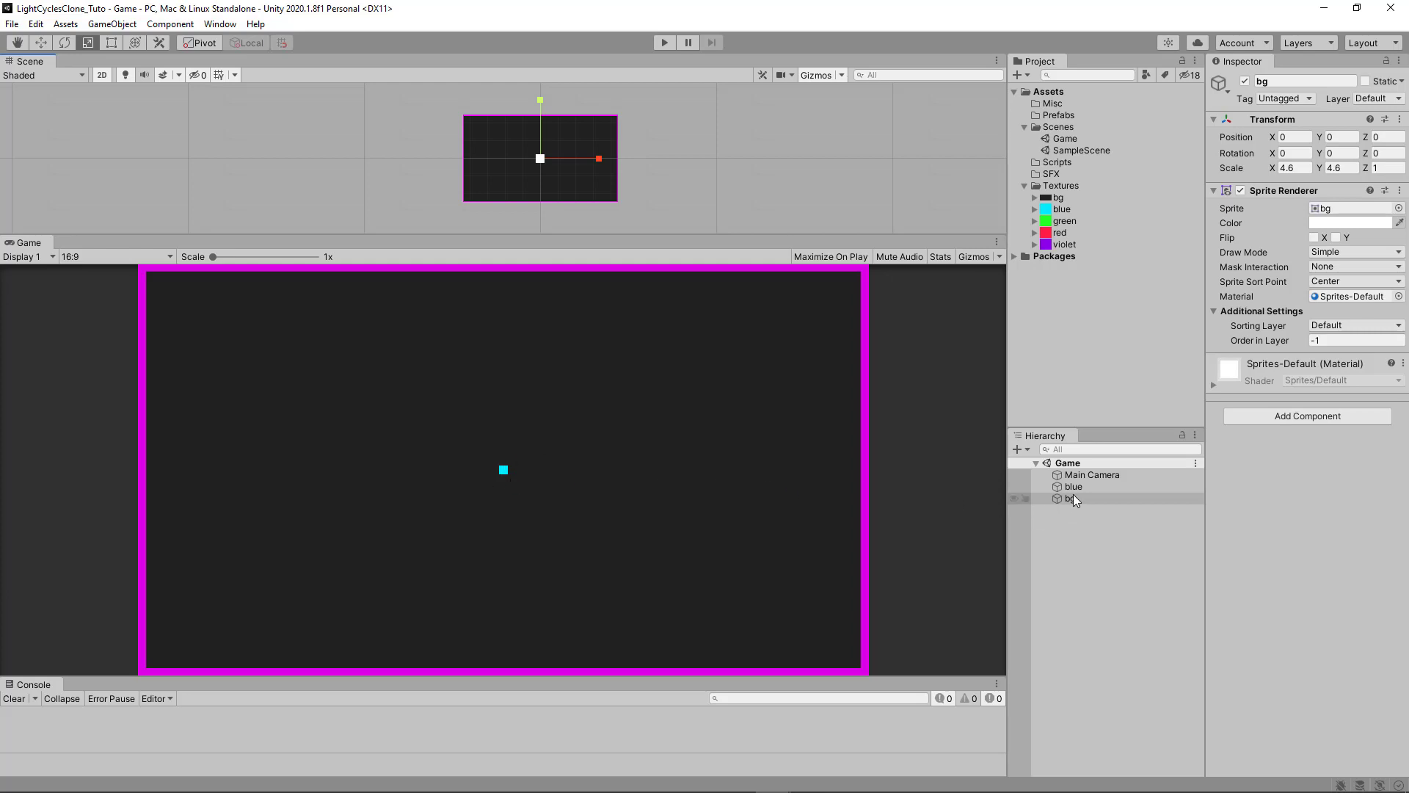
- Reorder the blue object below bg in the scene hierarchy and rename it PlayerBlue
drag(1074, 495, 1080, 502)
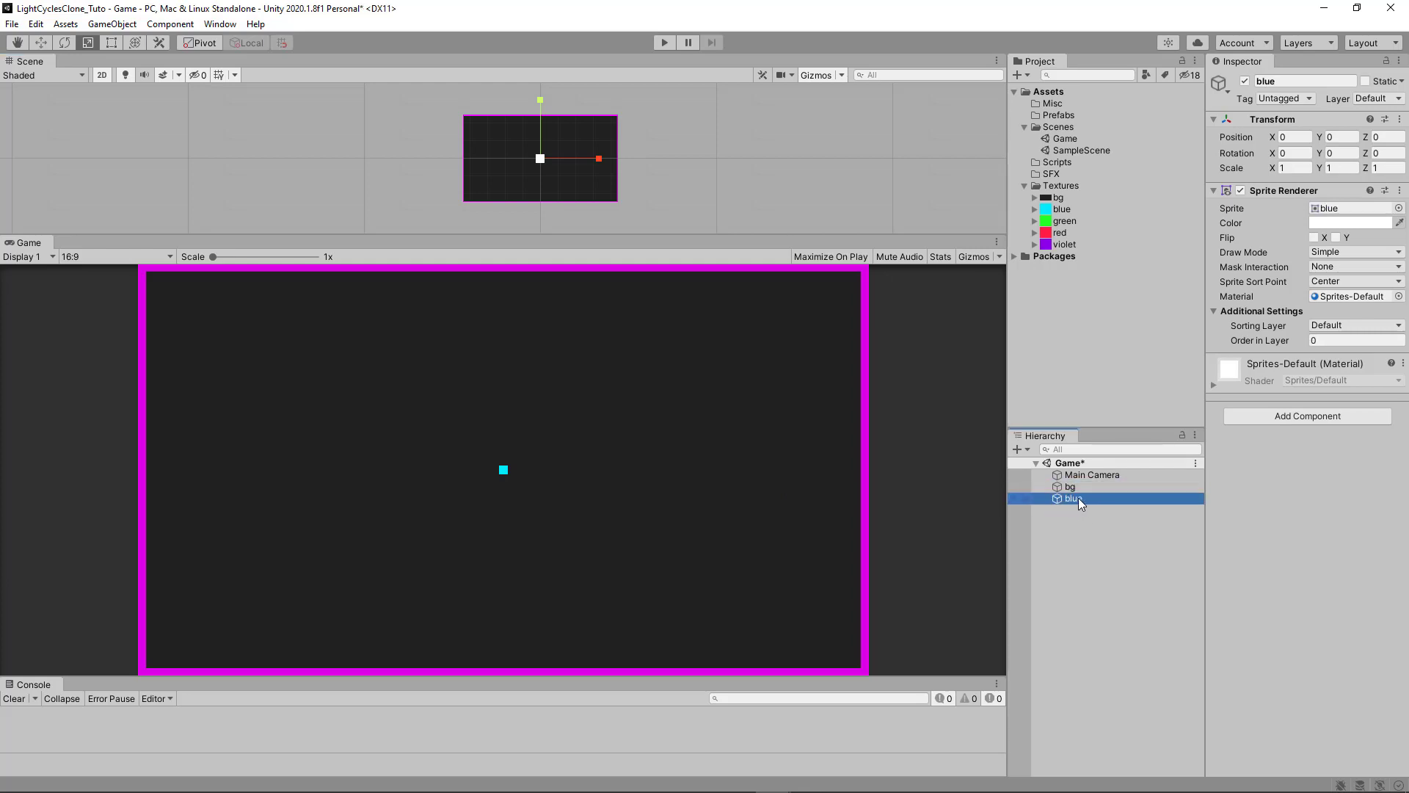
click(1079, 500)
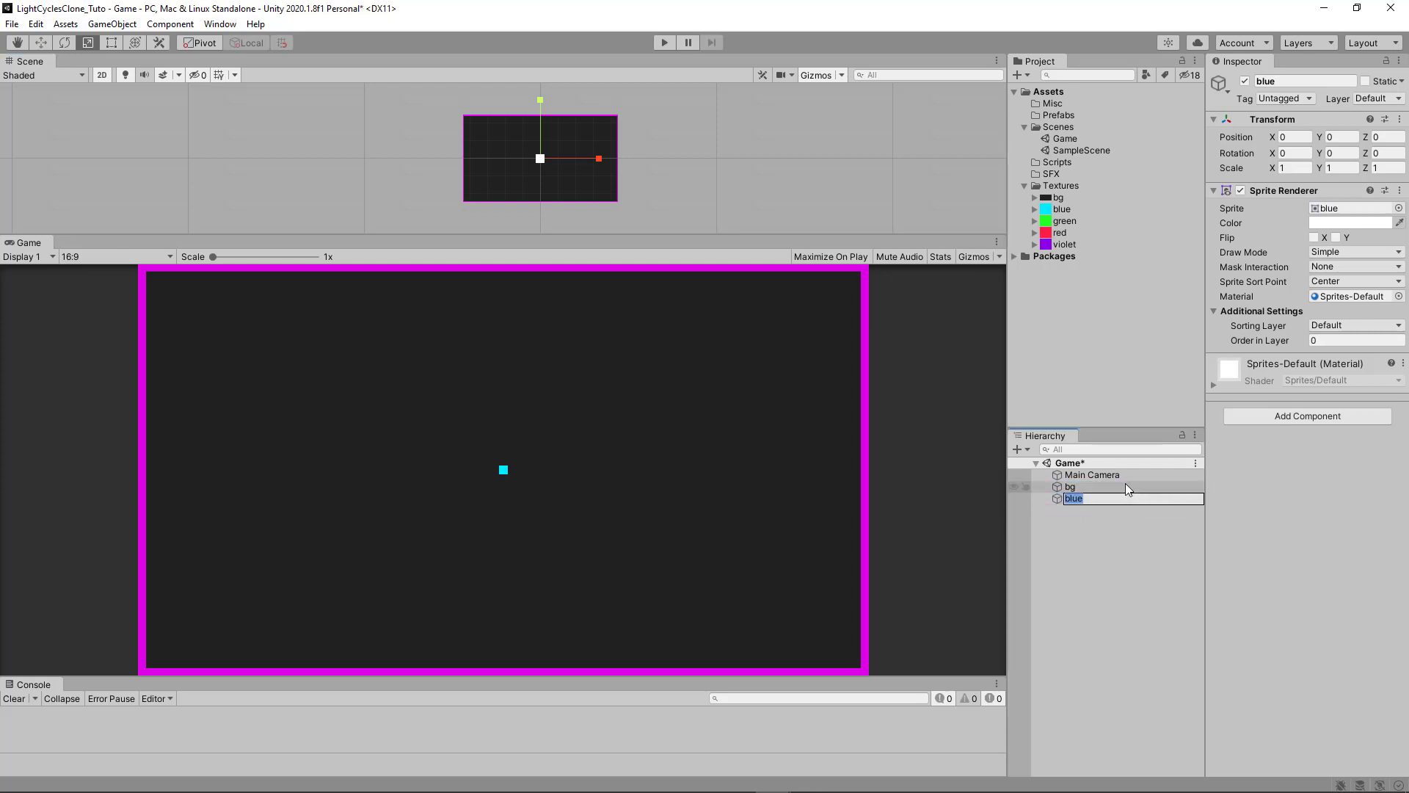
text(PlayerBlue)
key(Return)
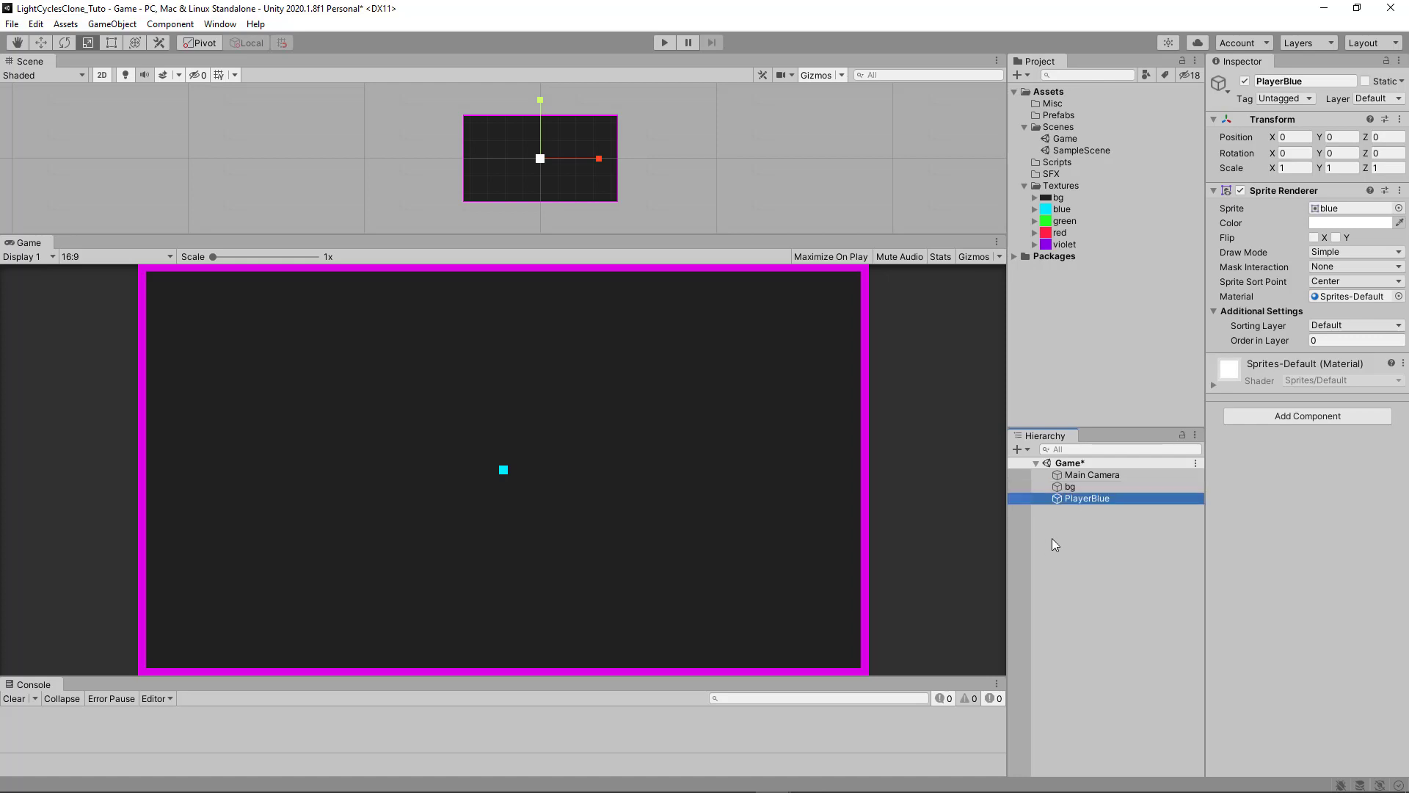
- Create a folder named Materials directly under Assets
click(1343, 298)
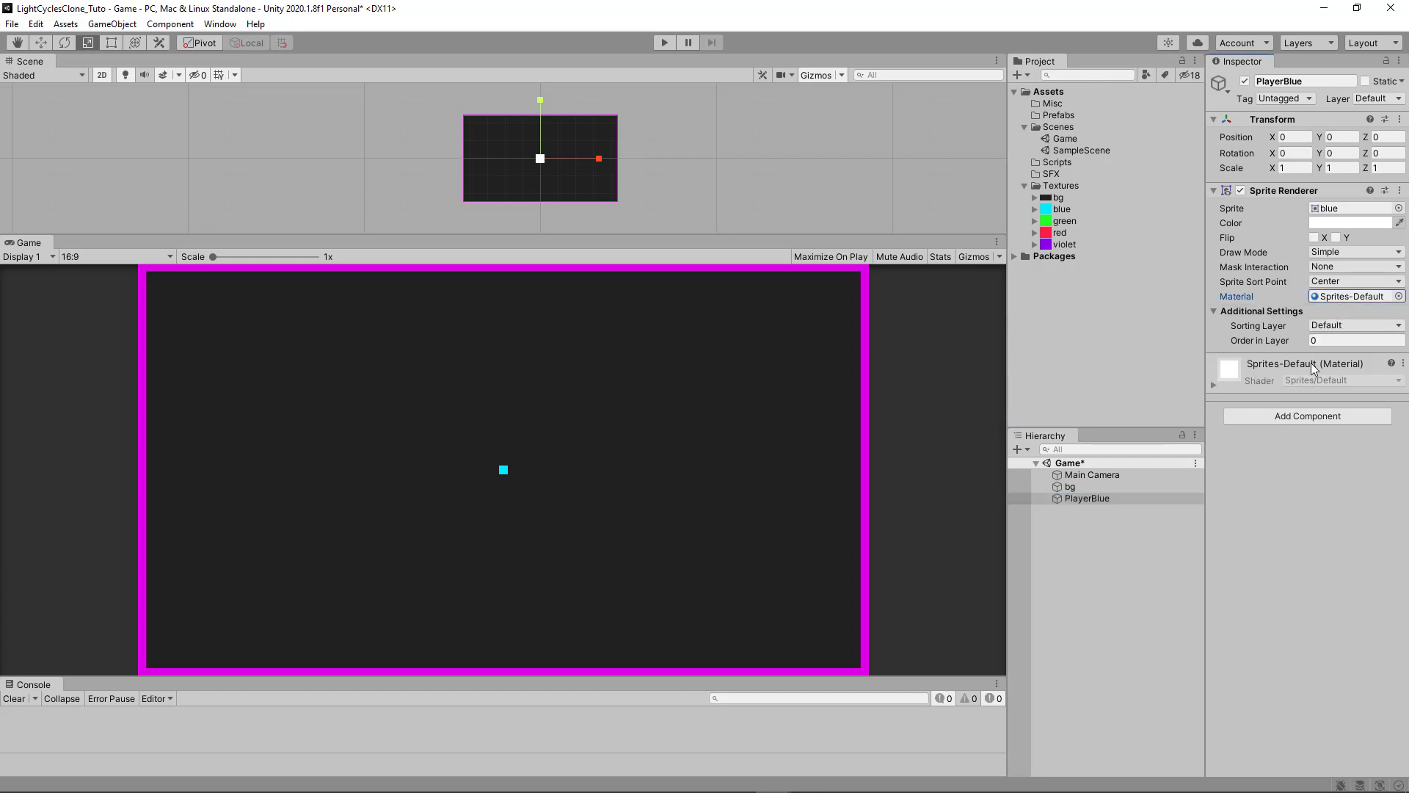
click(1024, 128)
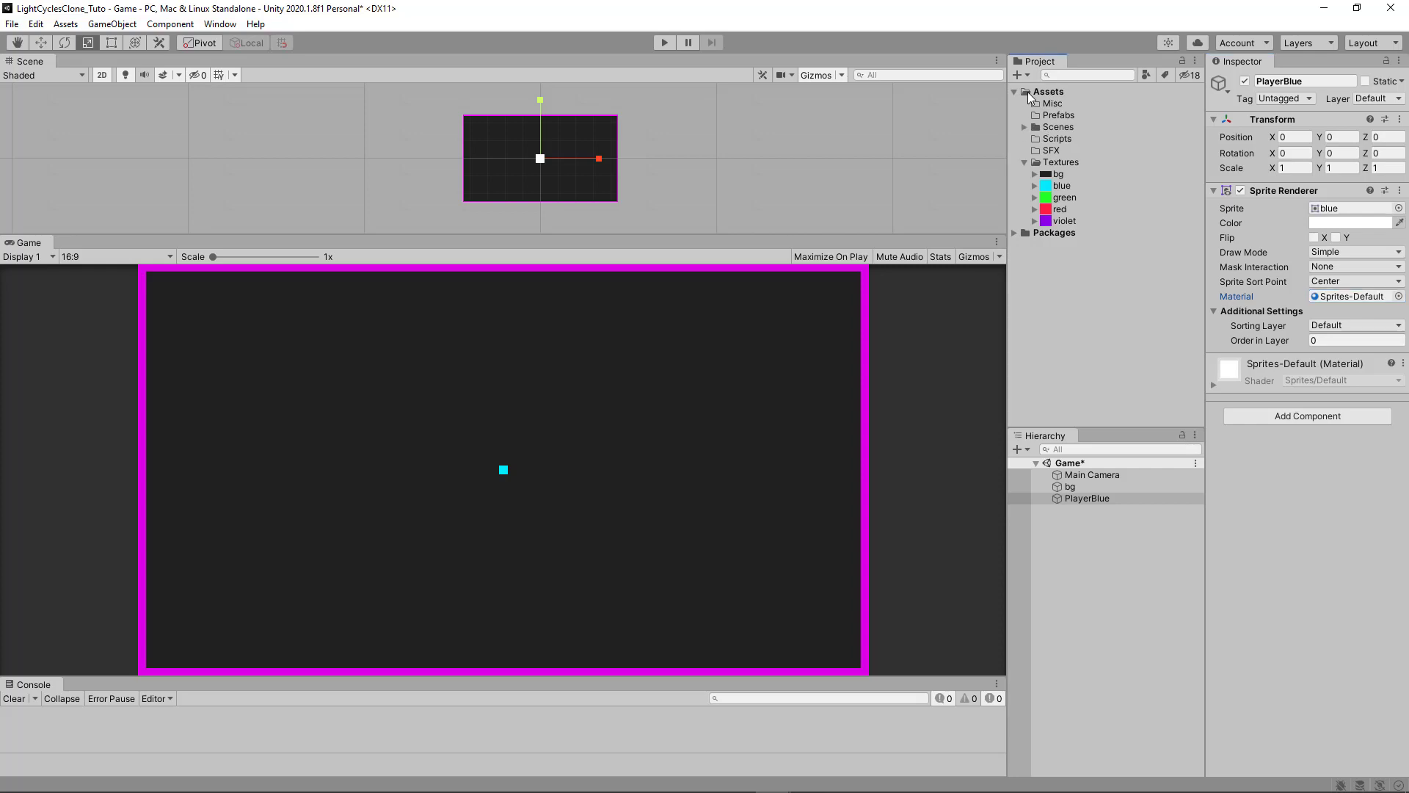
click(1028, 93)
click(1021, 75)
click(1042, 91)
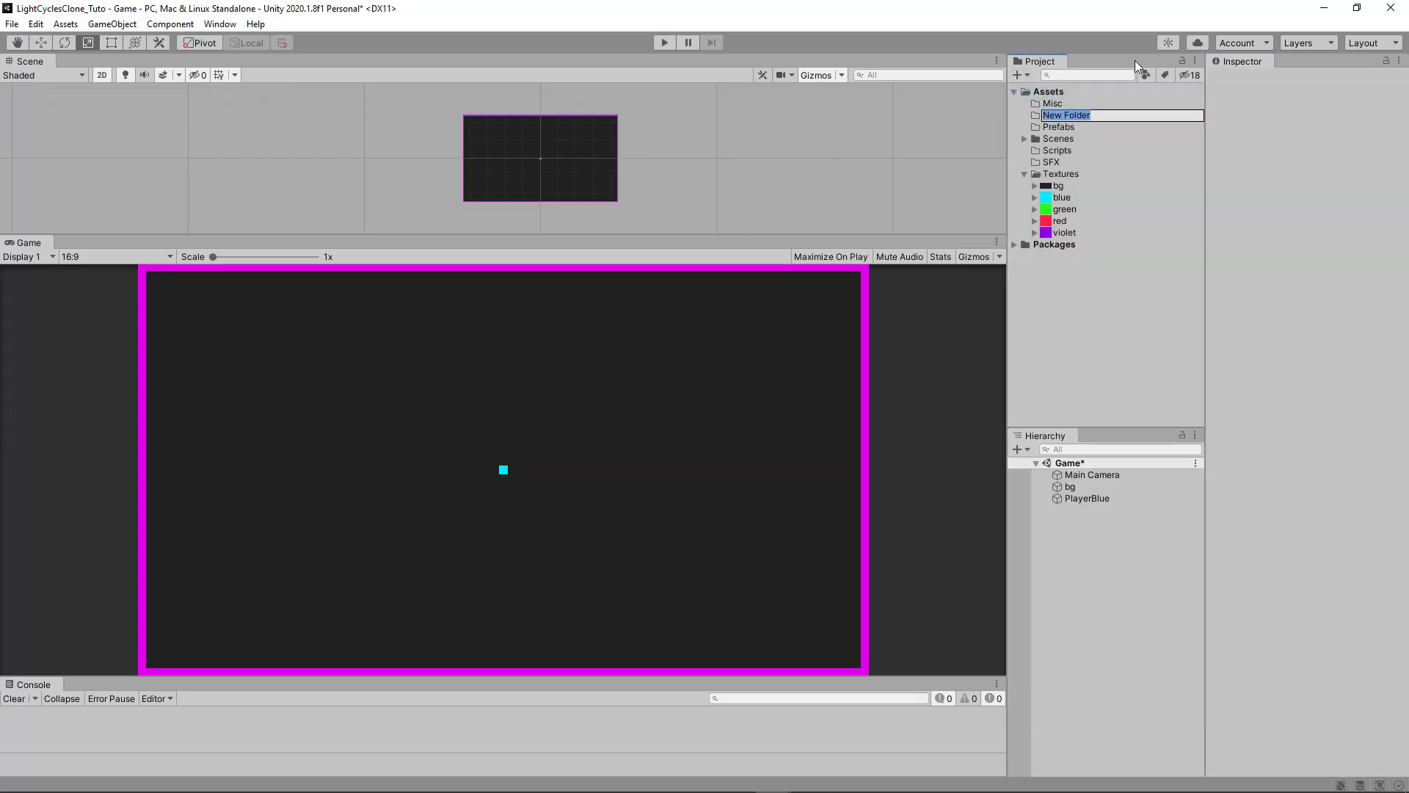
text(Materials)
key(Return)
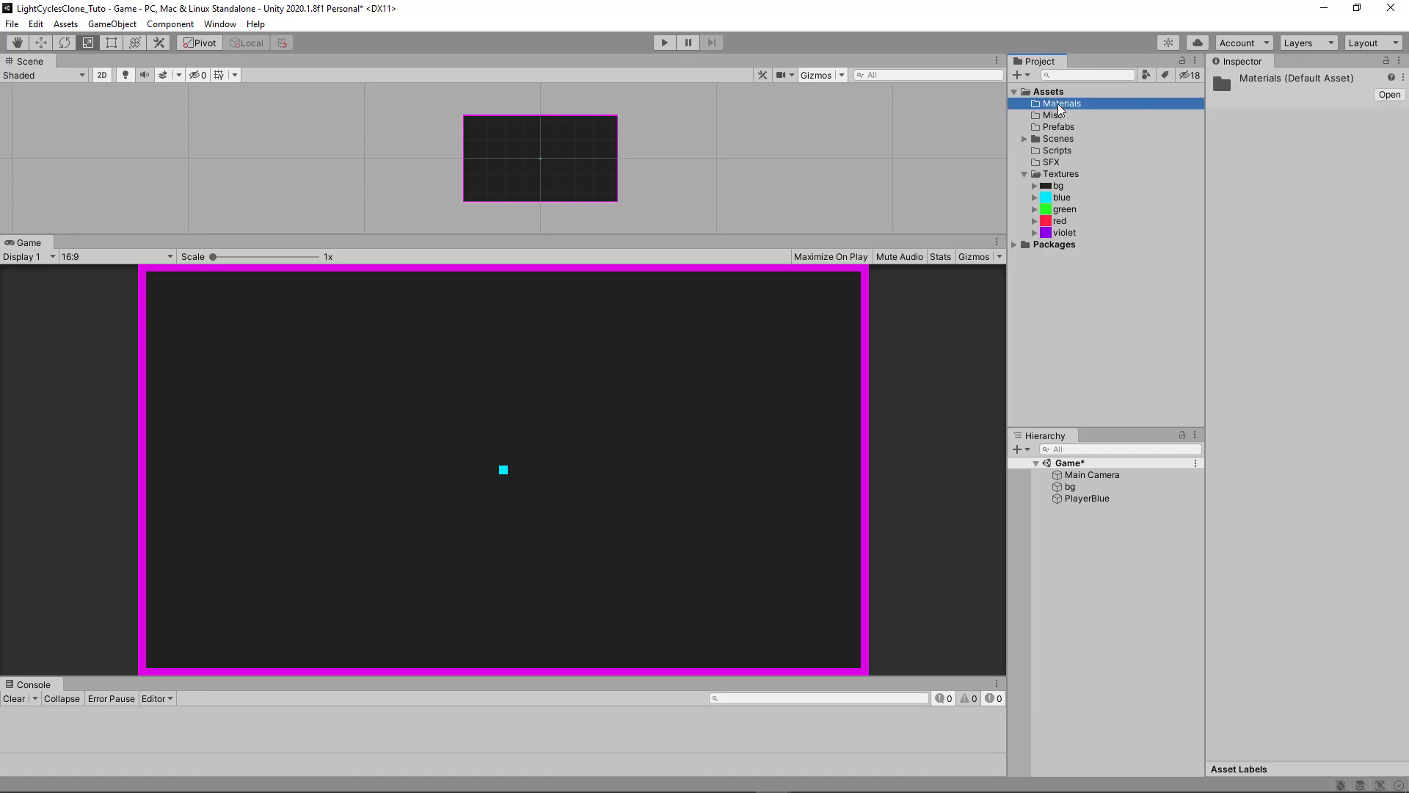
- Create a material named SpriteCustom in the Materials folder and assign it to PlayerBlue's Sprite Renderer
click(1030, 76)
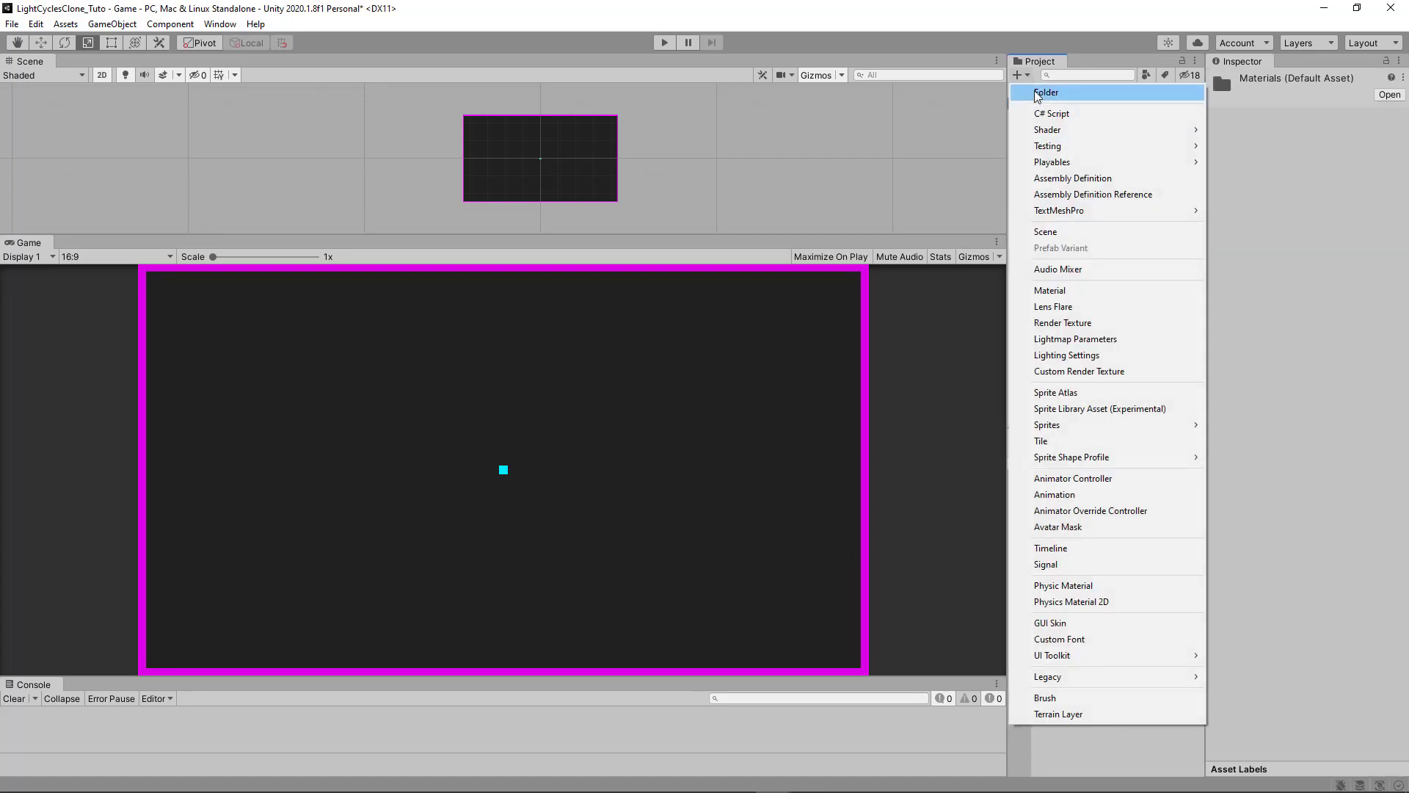
click(1093, 289)
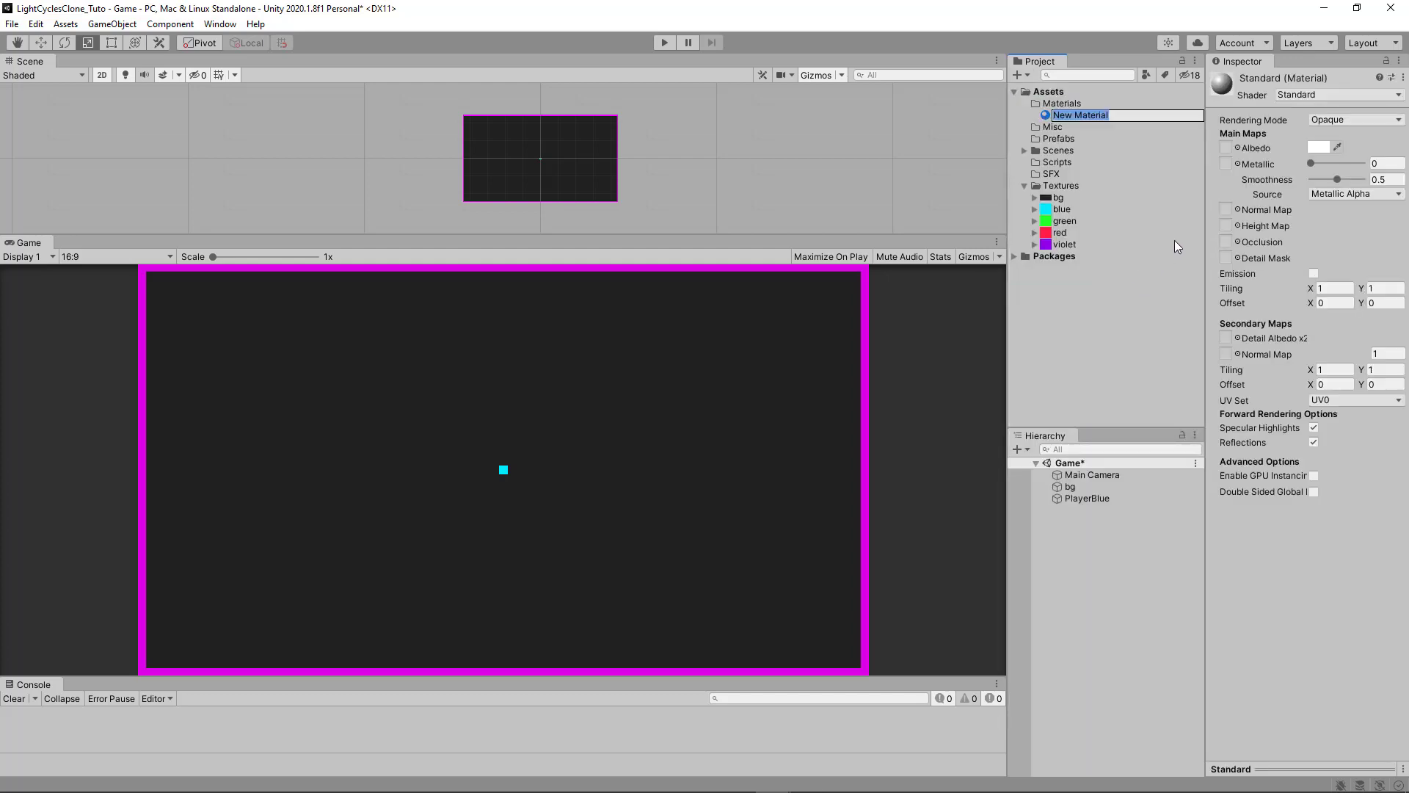
text(SpriteCustom)
key(Return)
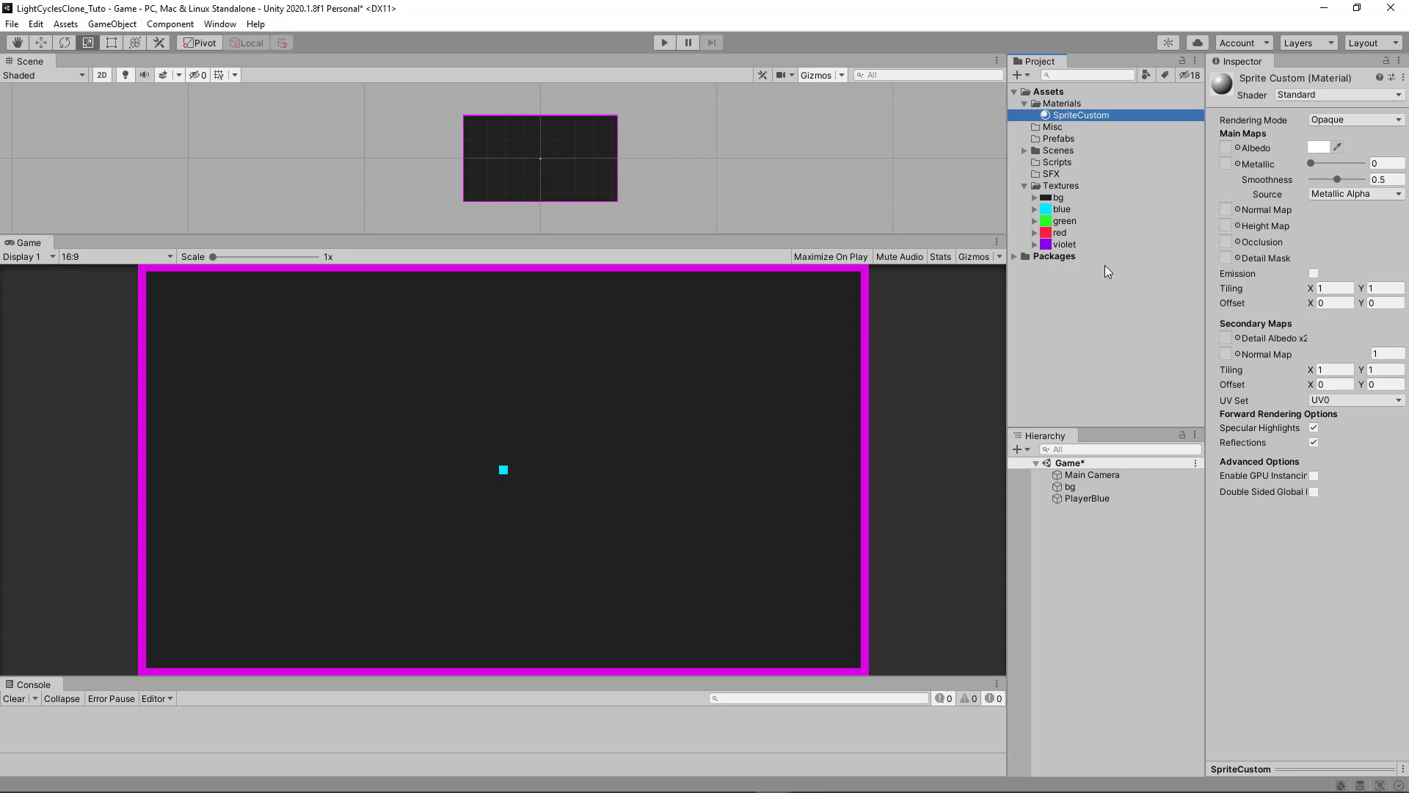
click(1090, 498)
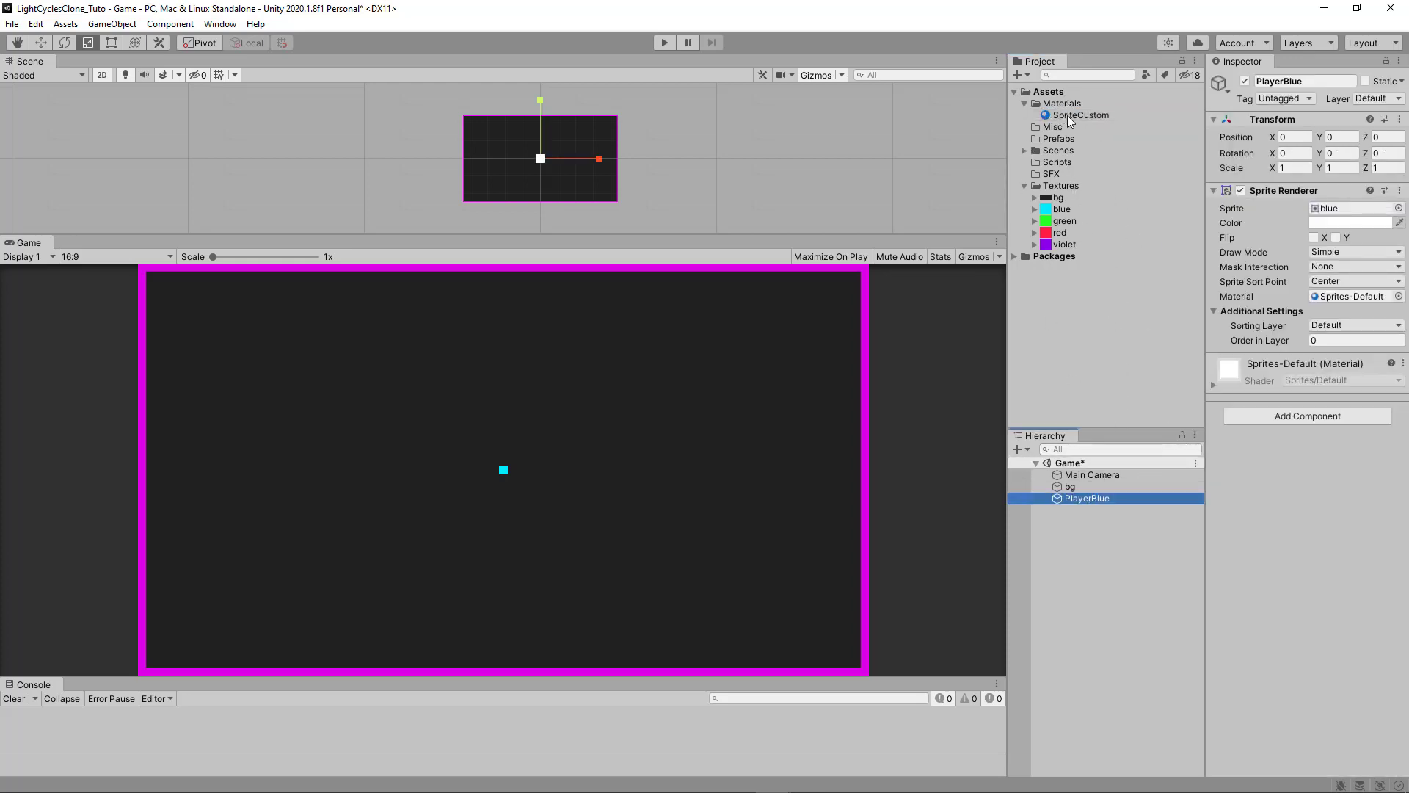
drag(1081, 115, 1331, 305)
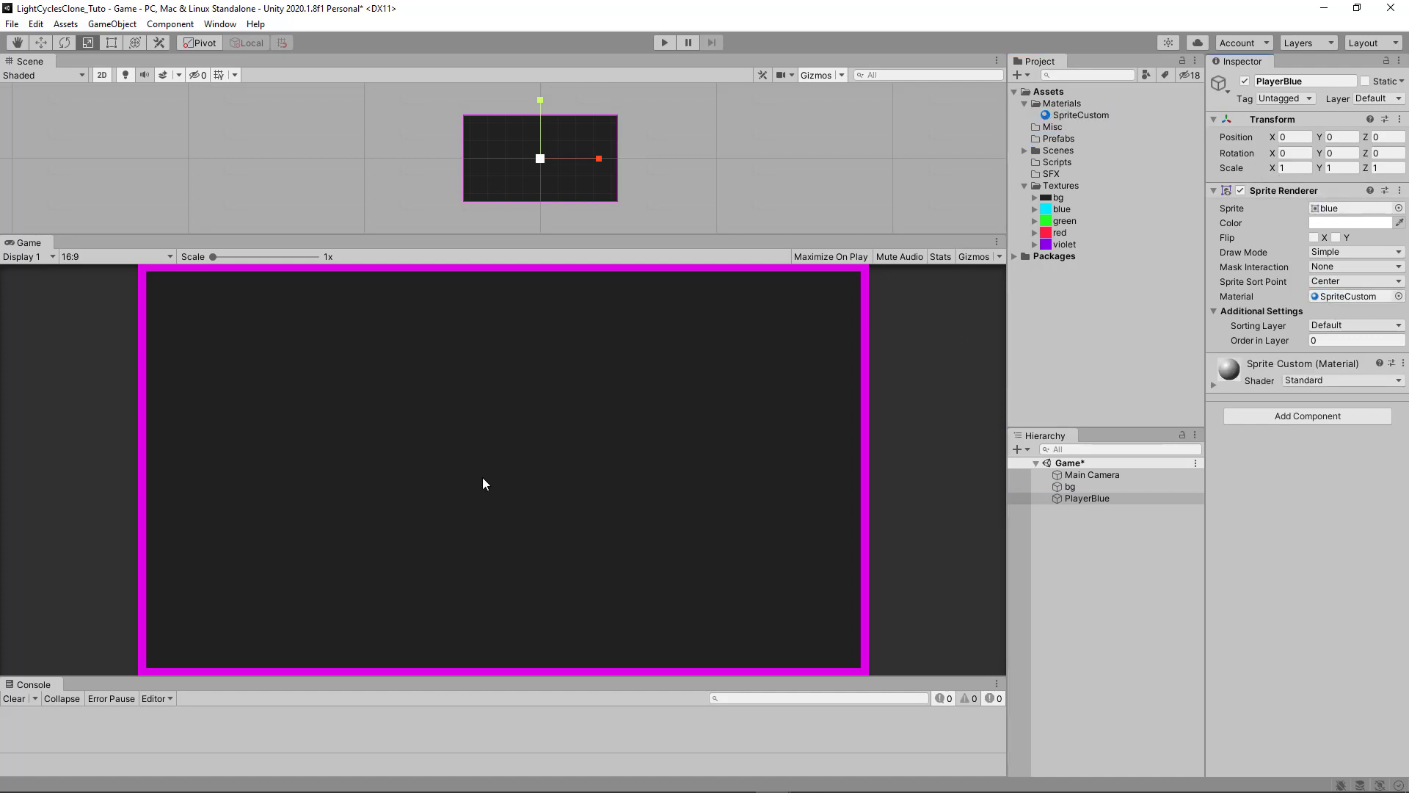
- Set the SpriteCustom material's smoothness to 1 and enable emission with a white HDR color at intensity 1
click(1068, 117)
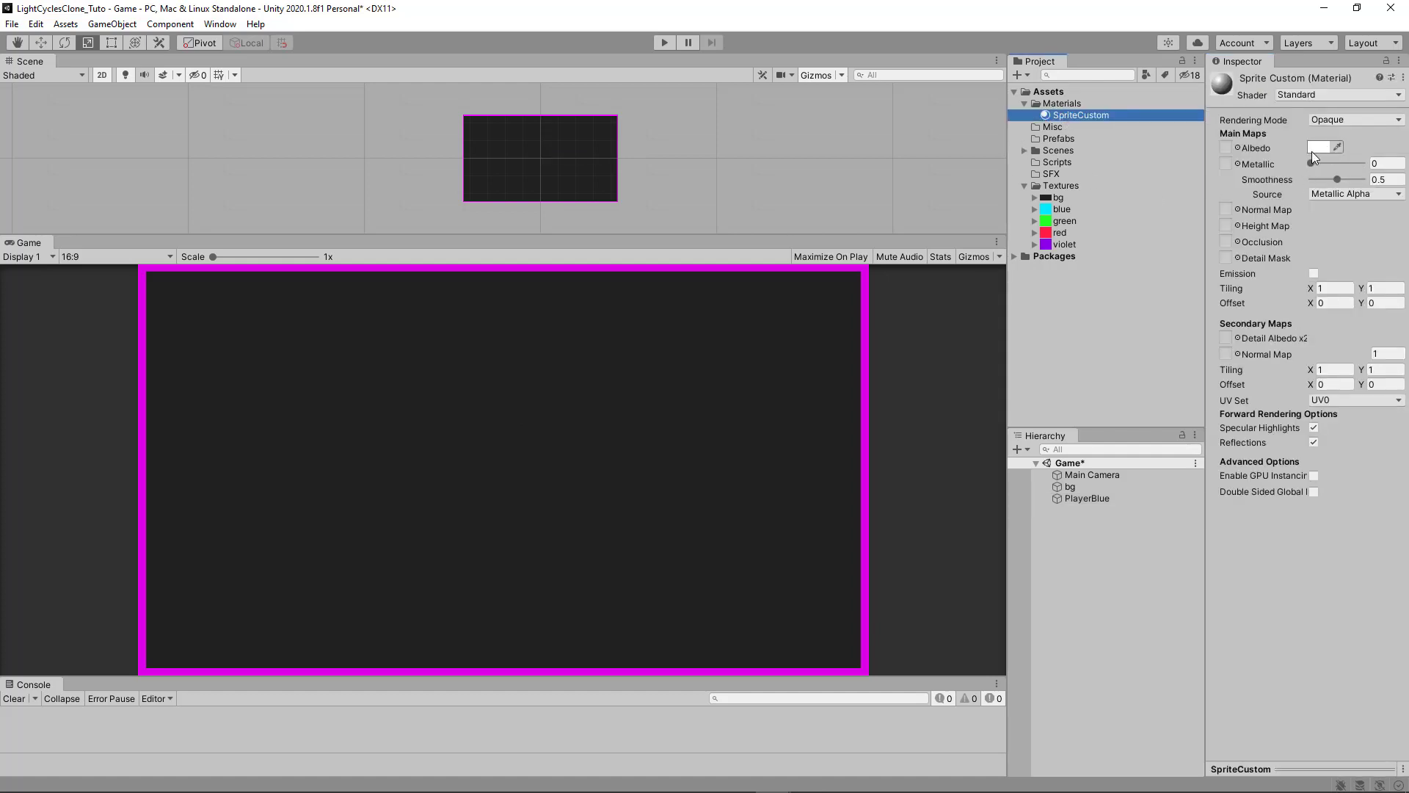
click(1311, 185)
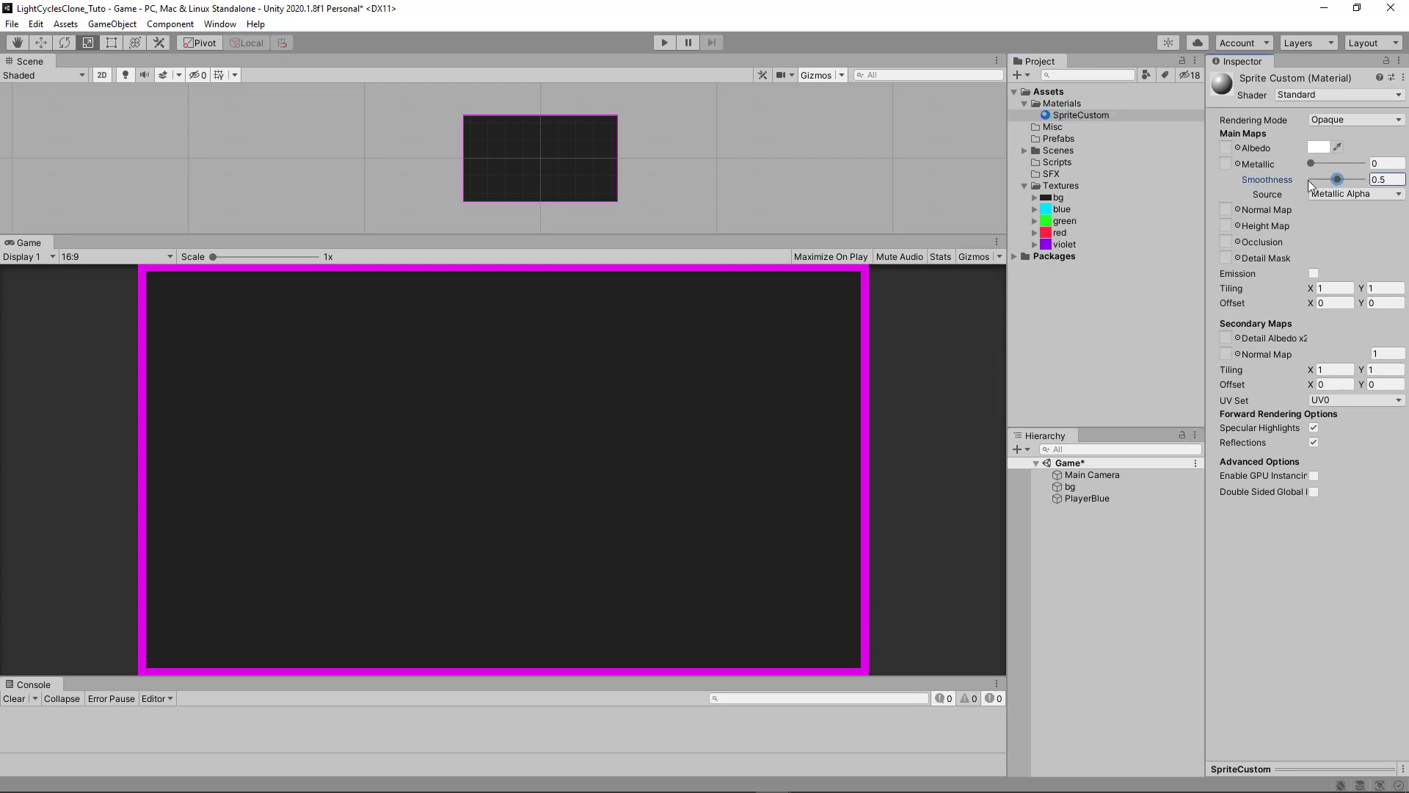
drag(1311, 185, 1398, 176)
click(1313, 274)
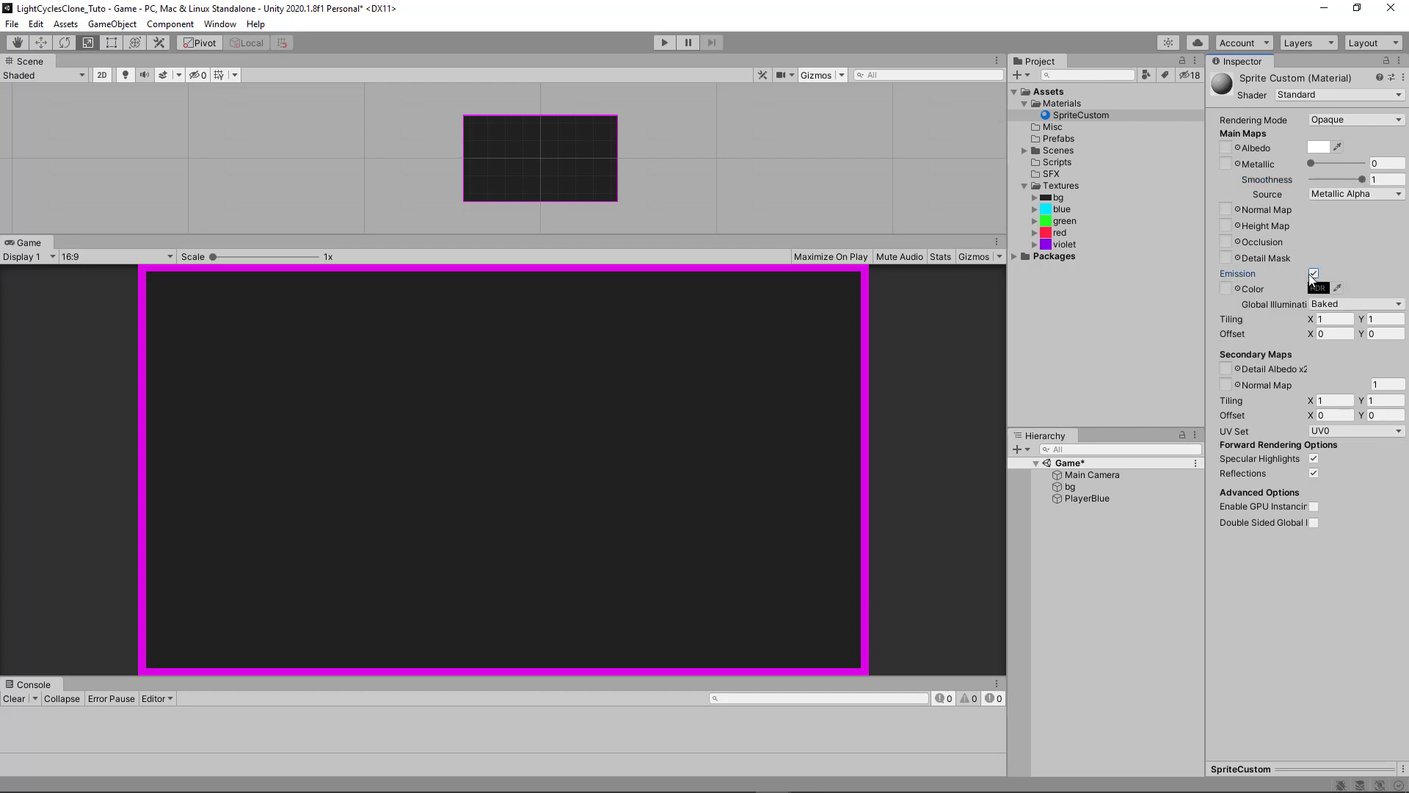
click(1319, 288)
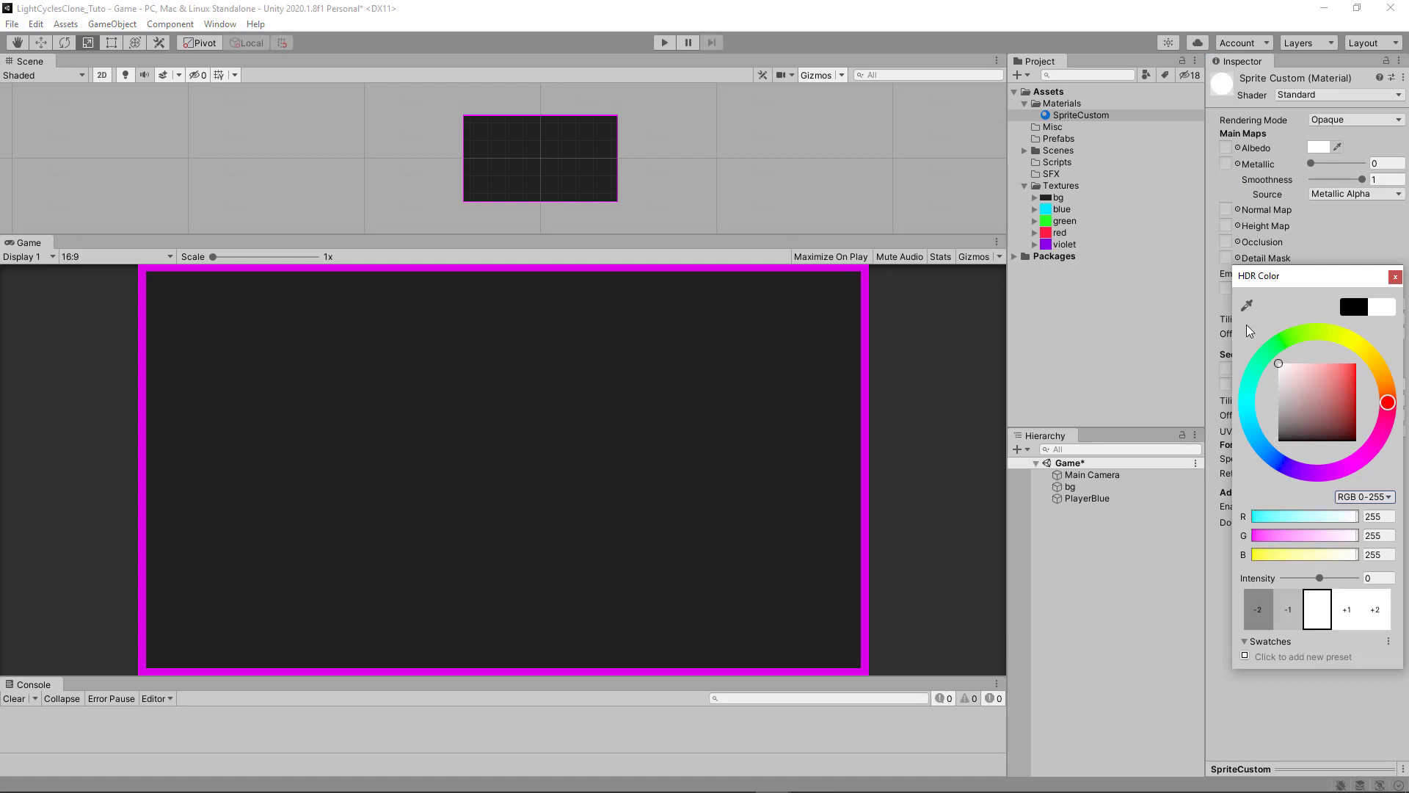
click(1344, 609)
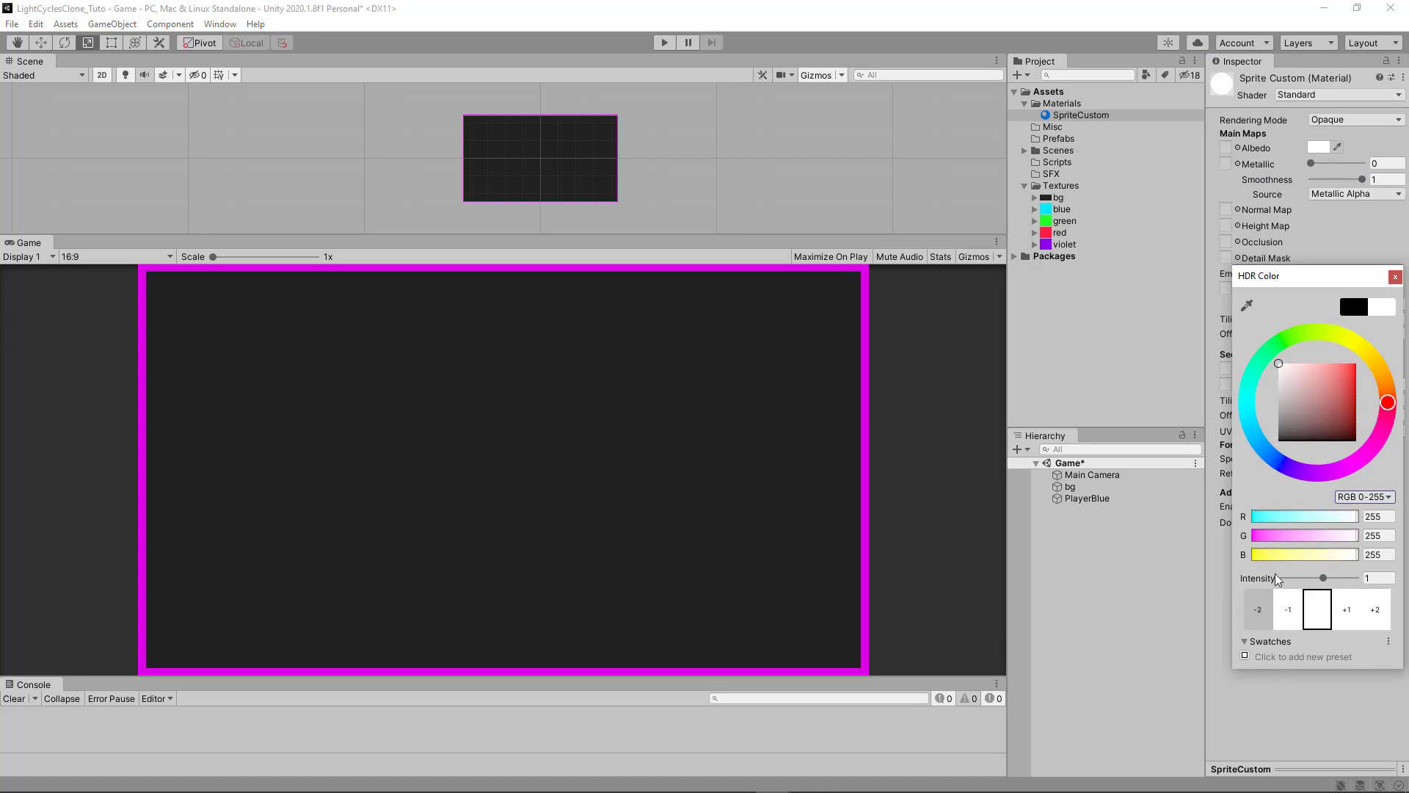
click(1396, 278)
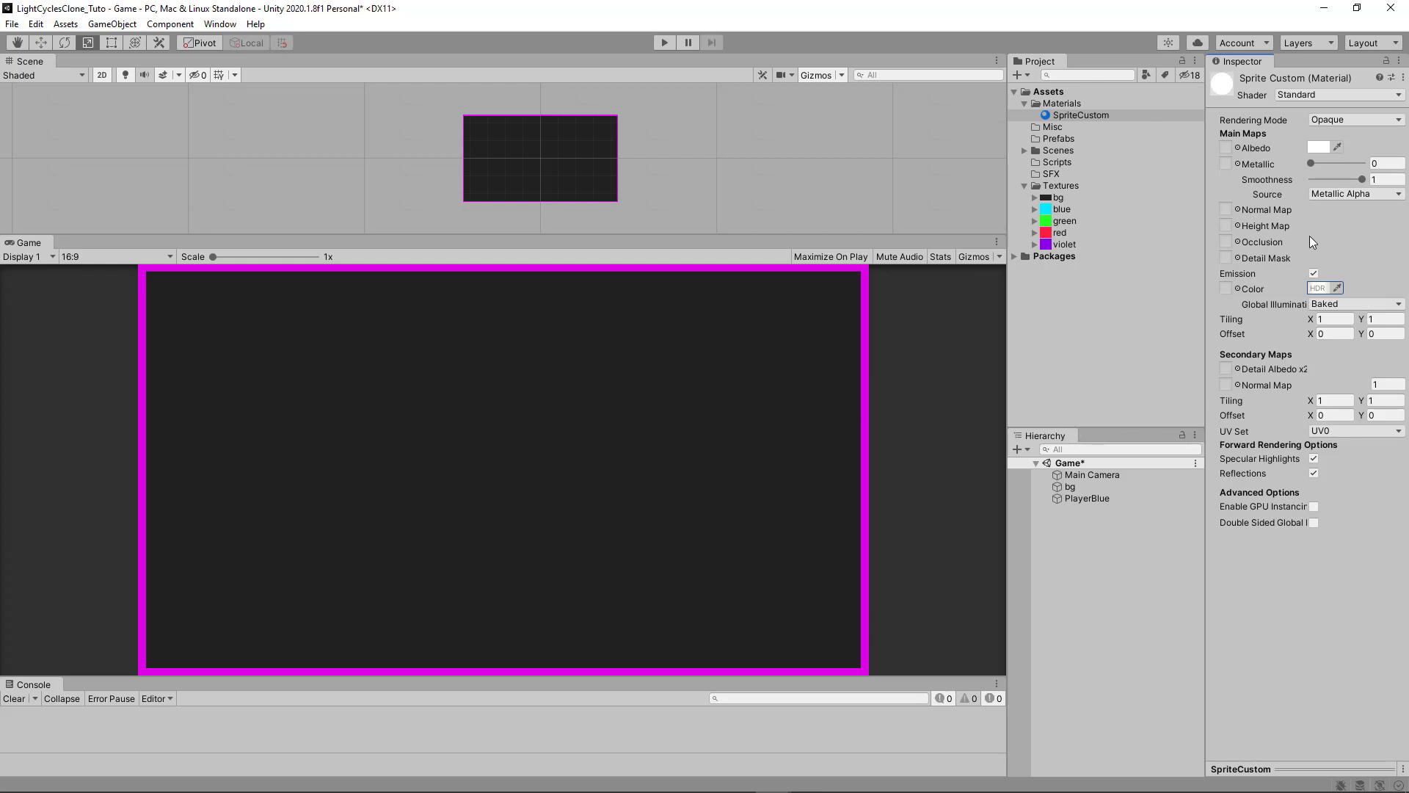
- Try the Unlit/Color shader on the SpriteCustom material
click(1299, 95)
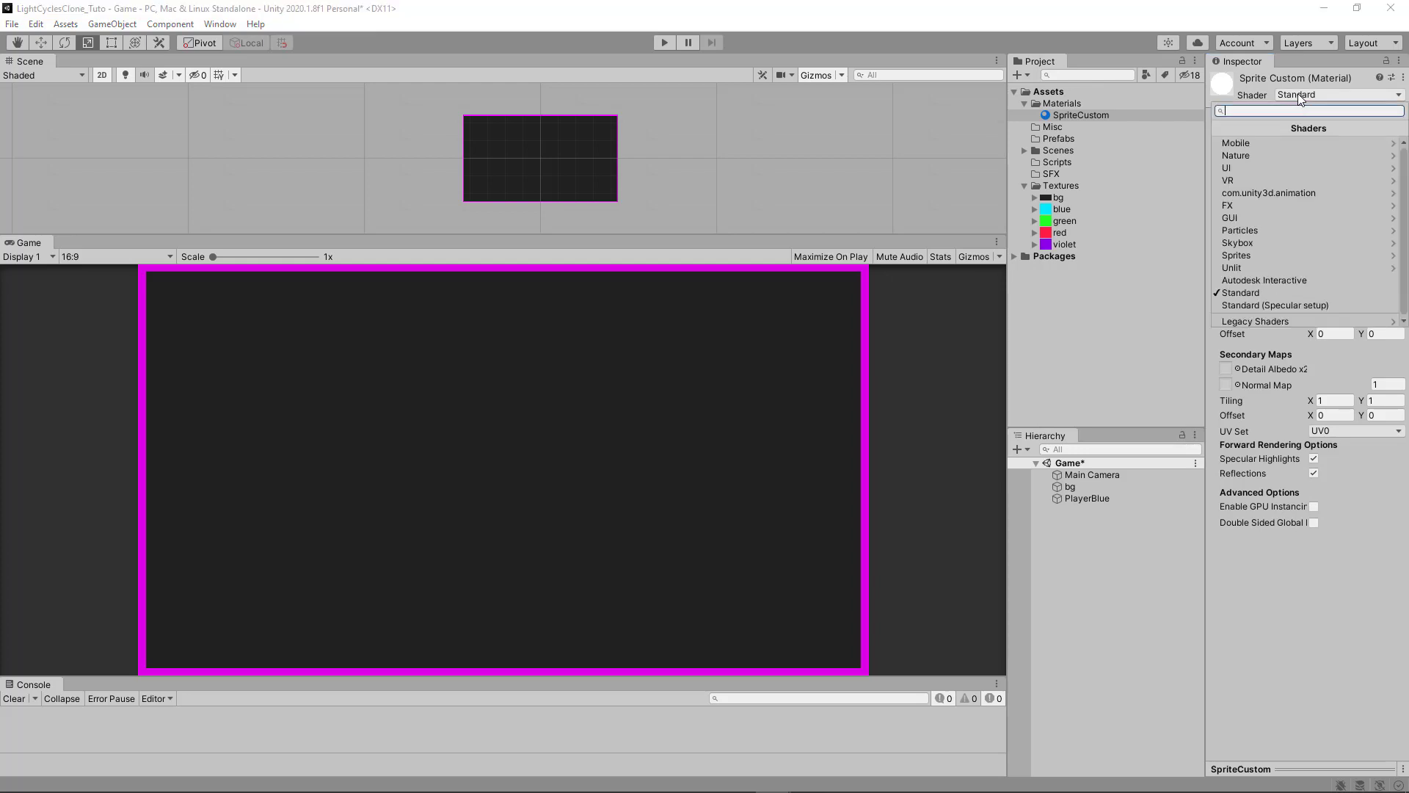
click(1242, 267)
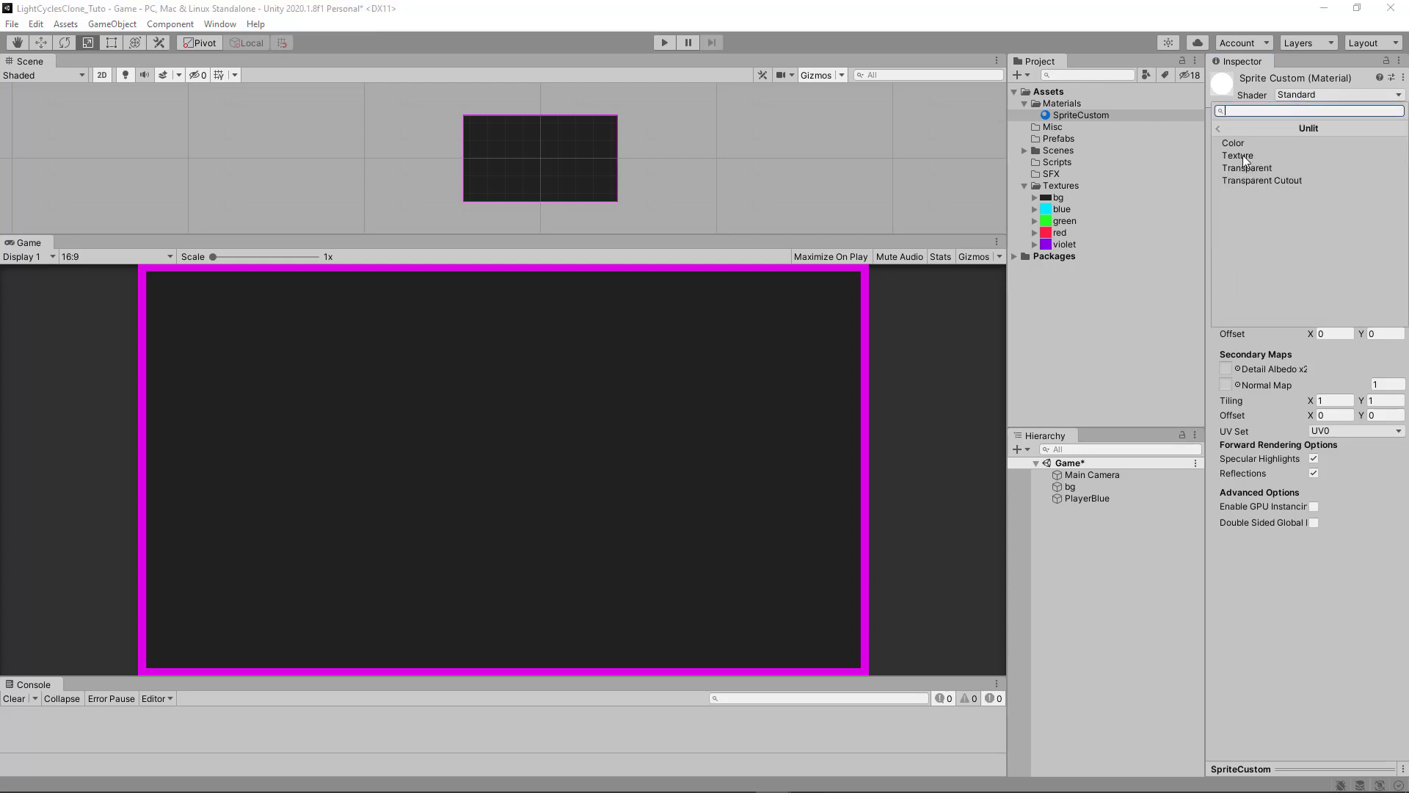
click(1237, 144)
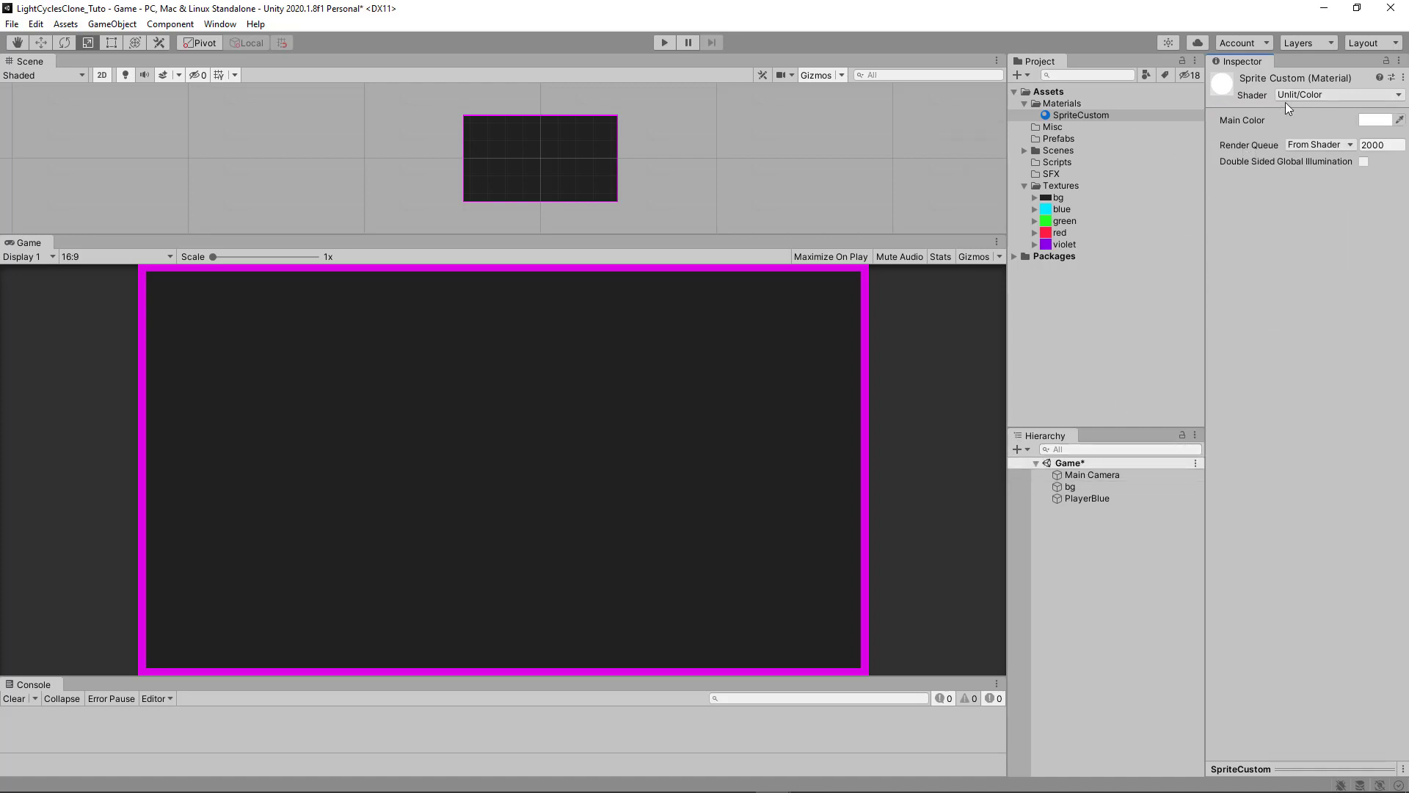
- Set the SpriteCustom material's shader to UI/Unlit/Detail
click(1300, 95)
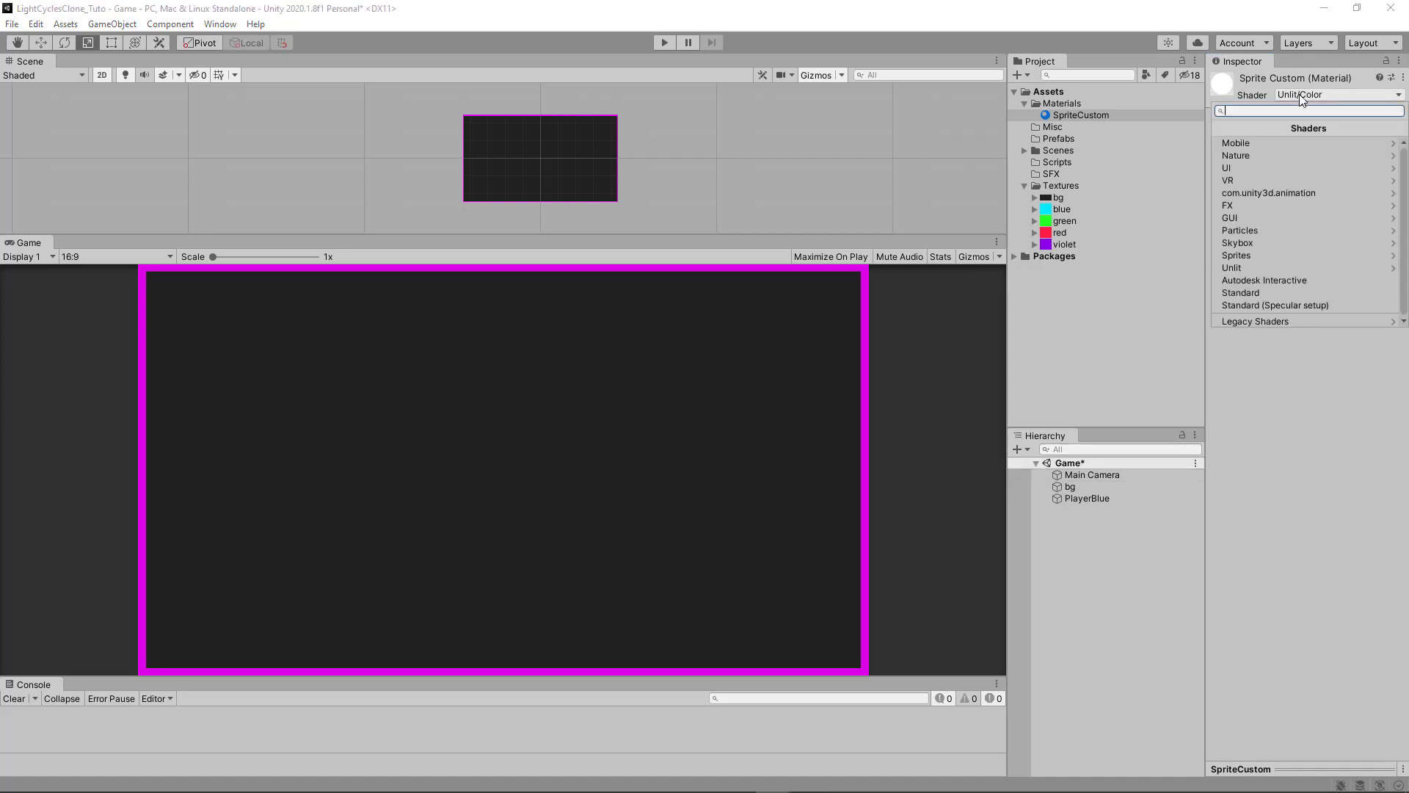
click(1249, 167)
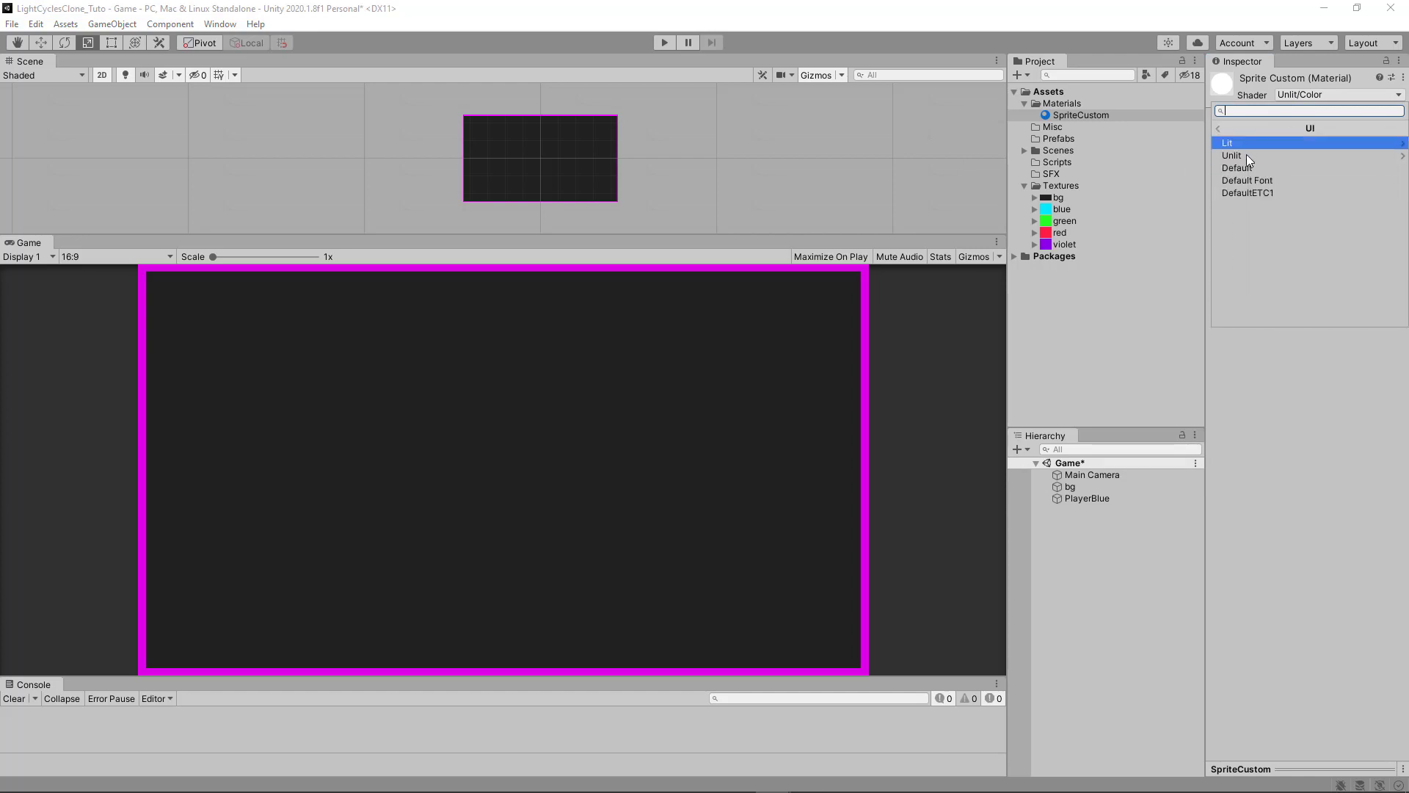
click(1248, 155)
click(1250, 145)
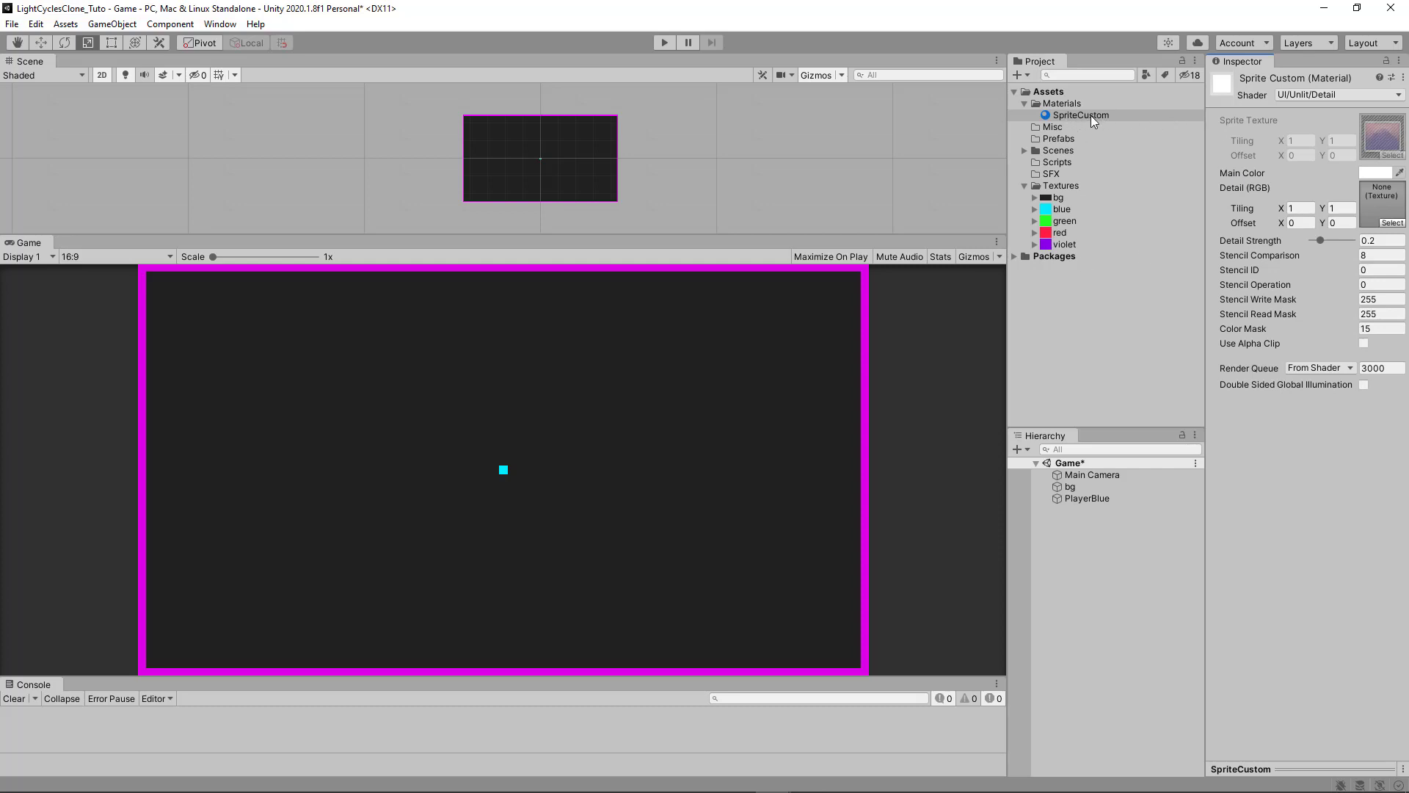
click(1310, 96)
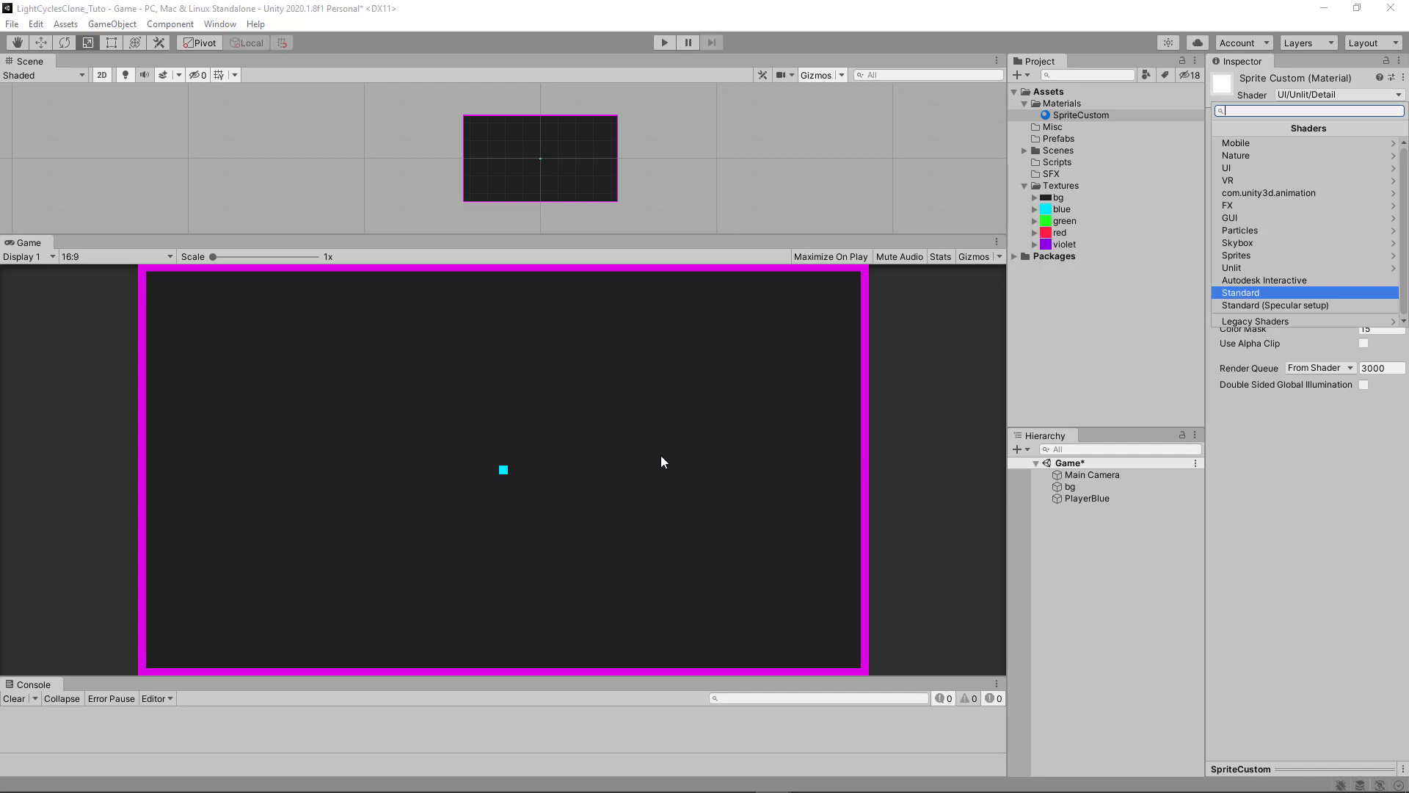
click(1094, 538)
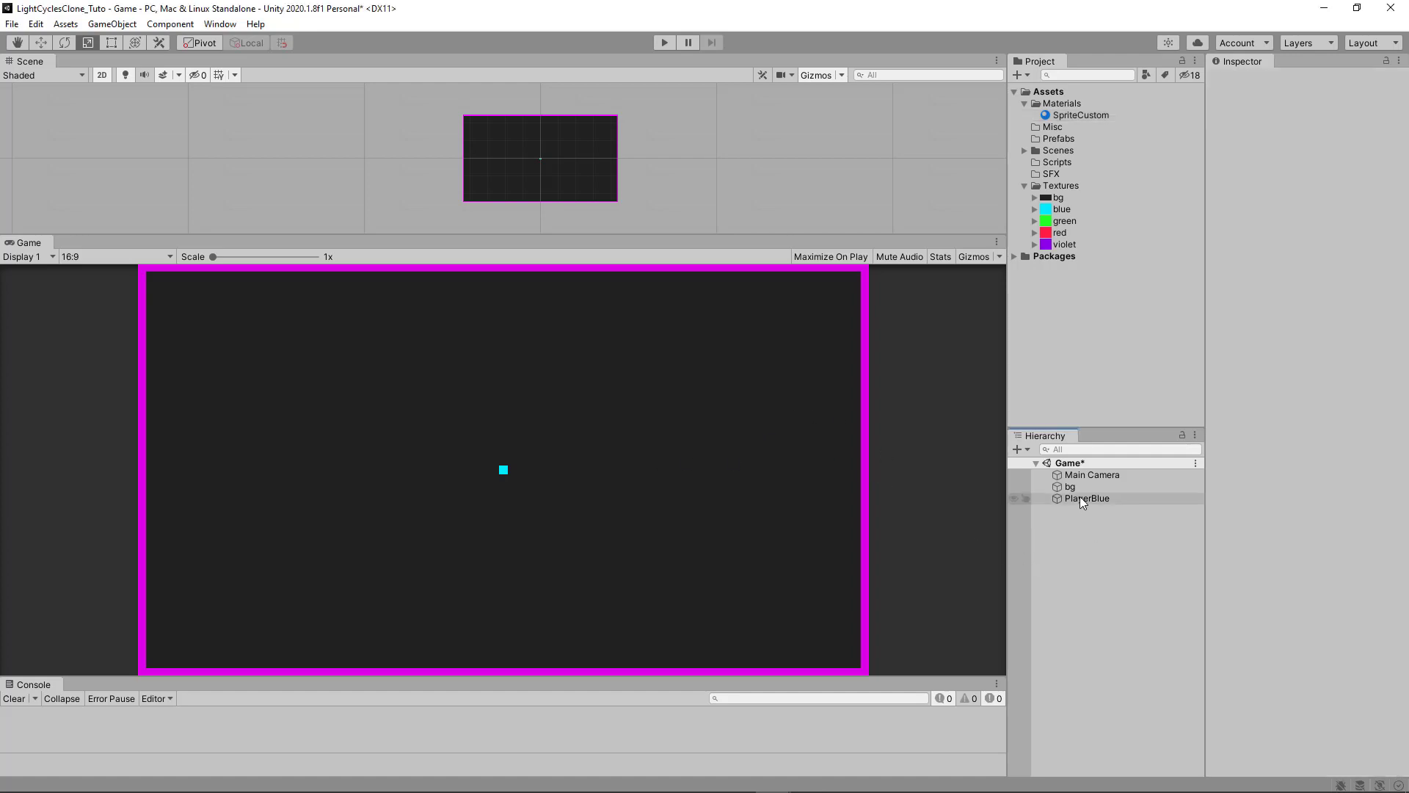
- Collapse PlayerBlue's Transform and Sprite Renderer components and add a Box Collider 2D component to it
click(1079, 500)
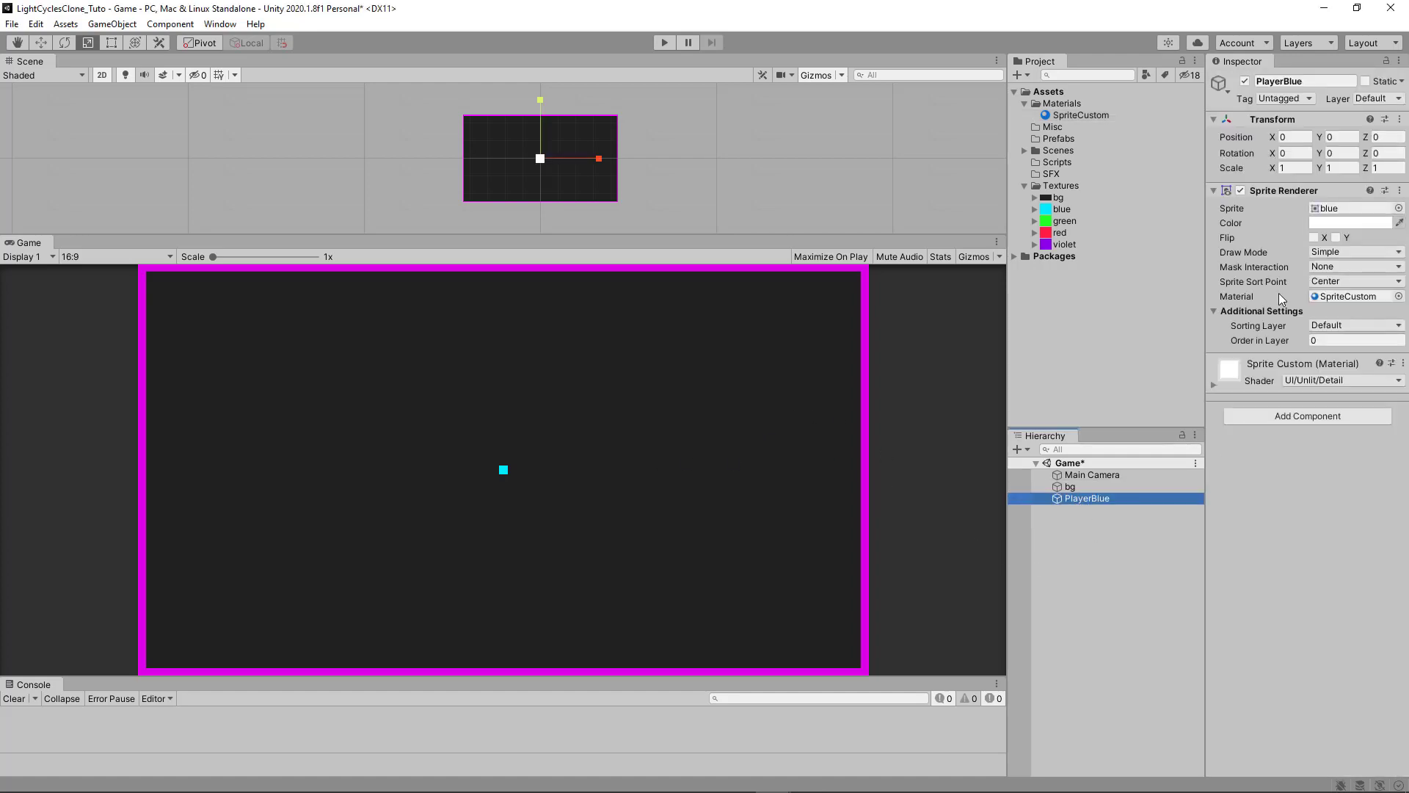
click(1214, 192)
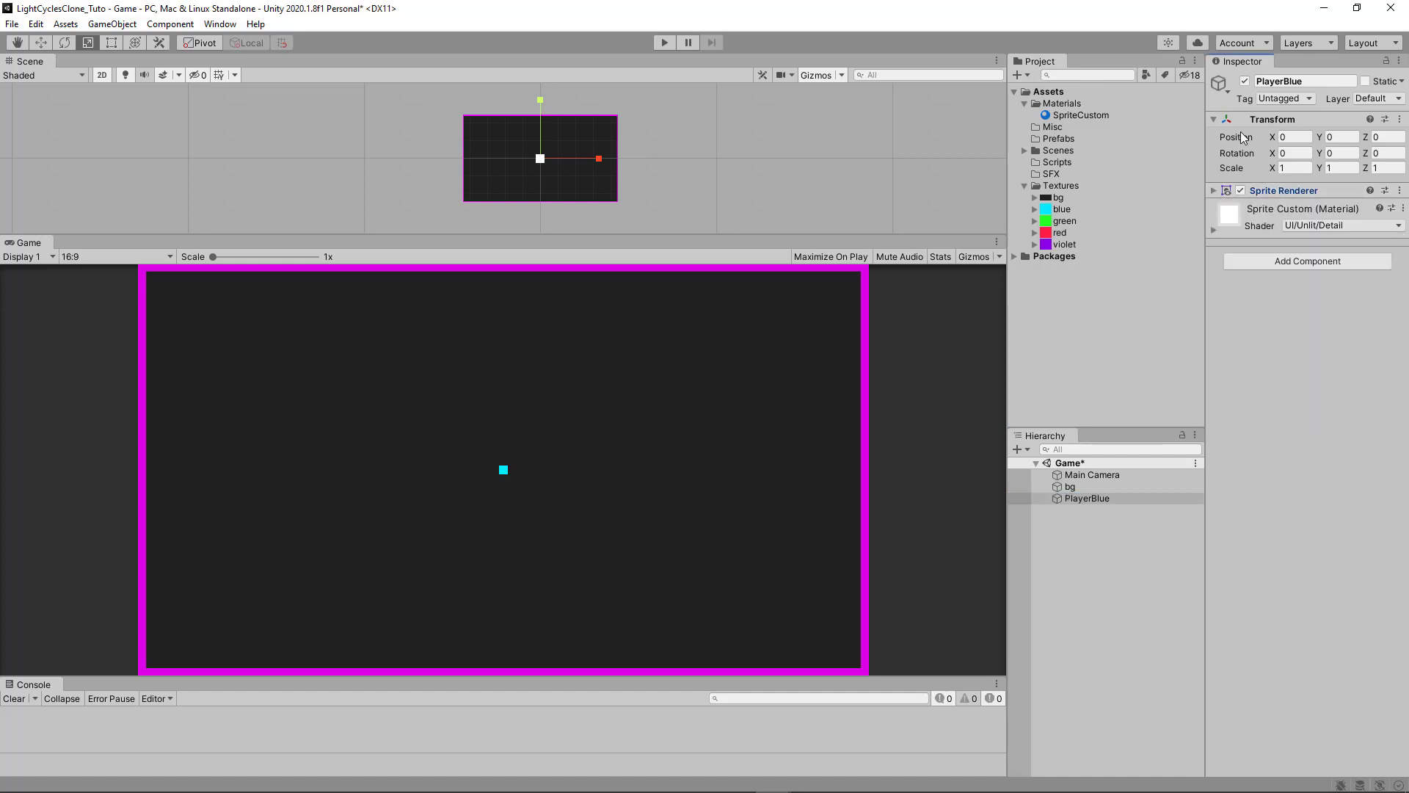
click(1214, 120)
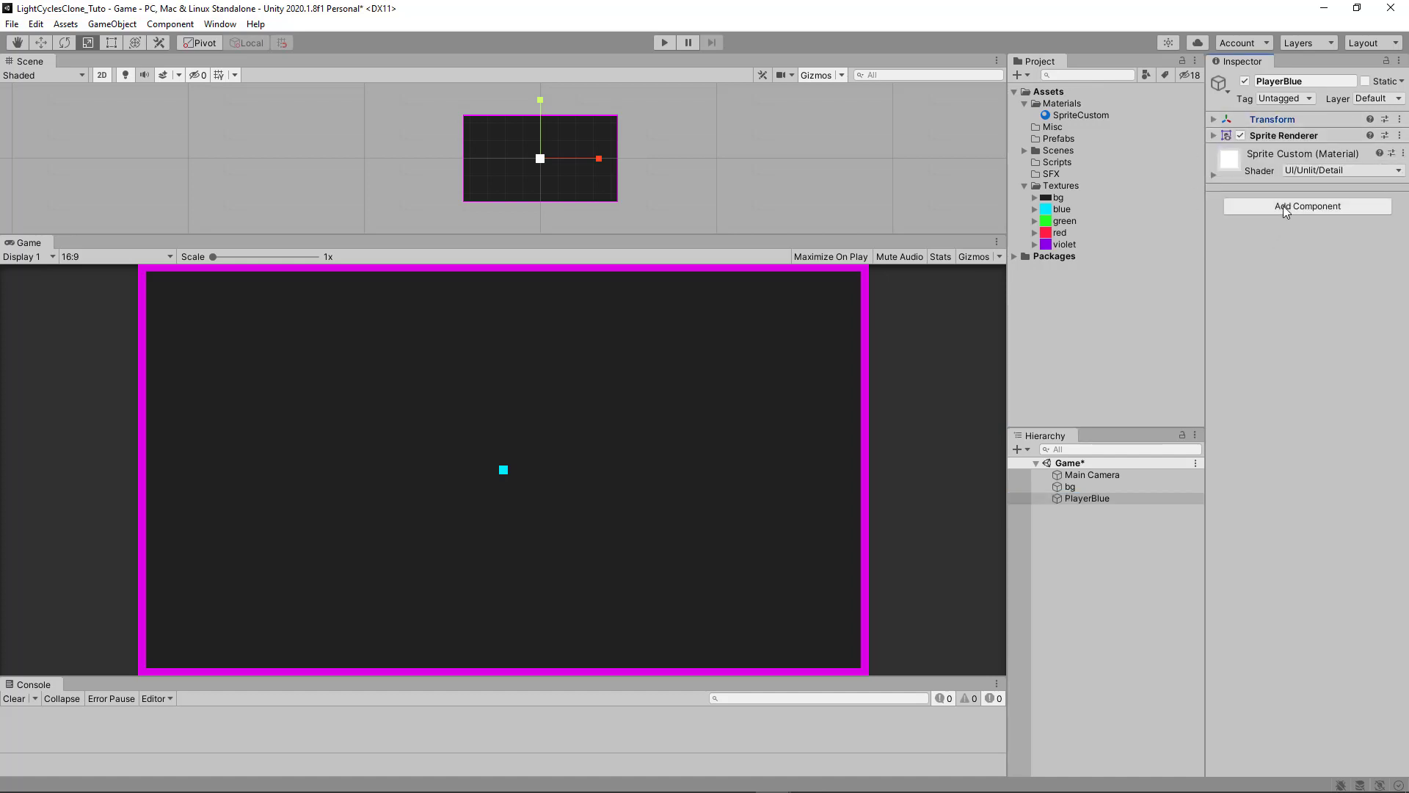
click(1308, 206)
text(col)
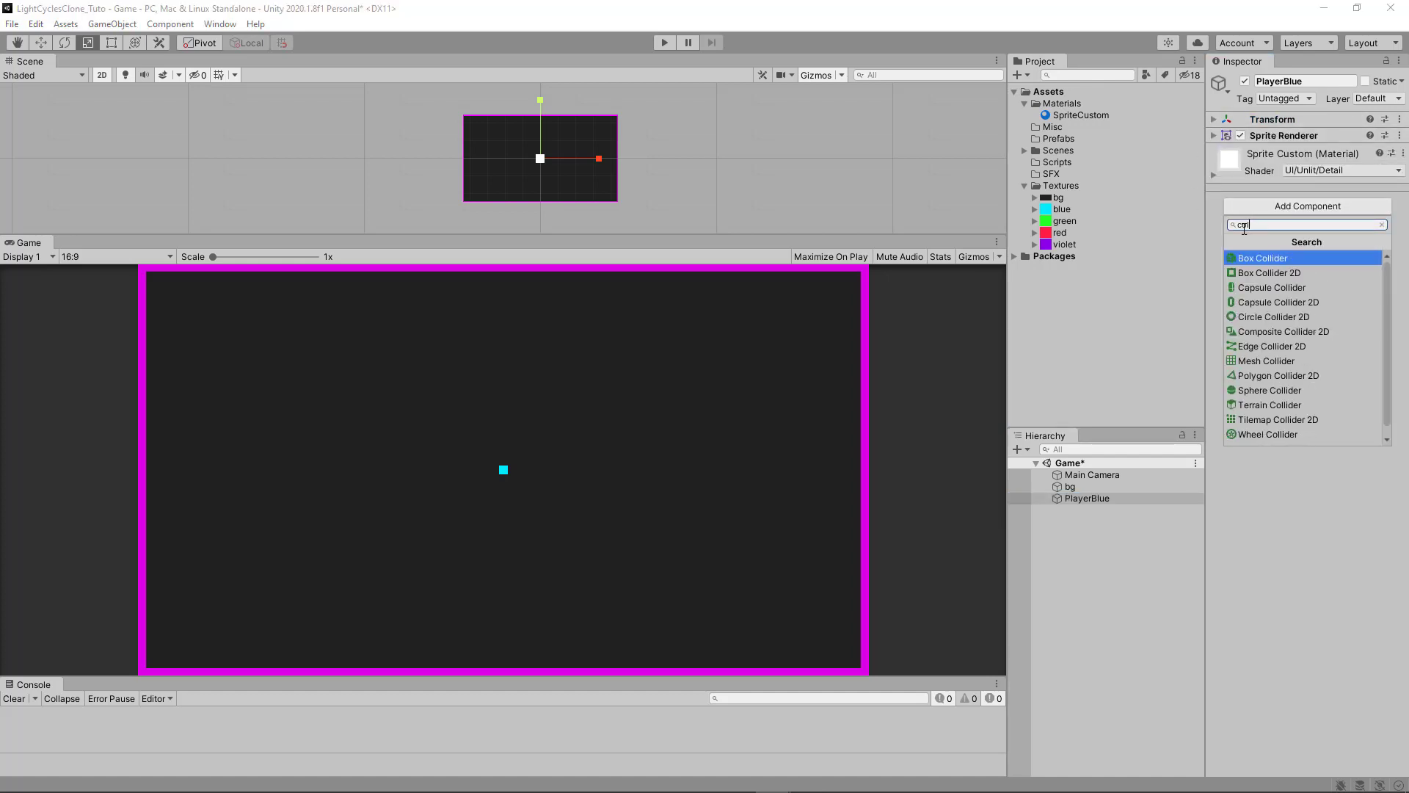
click(1269, 273)
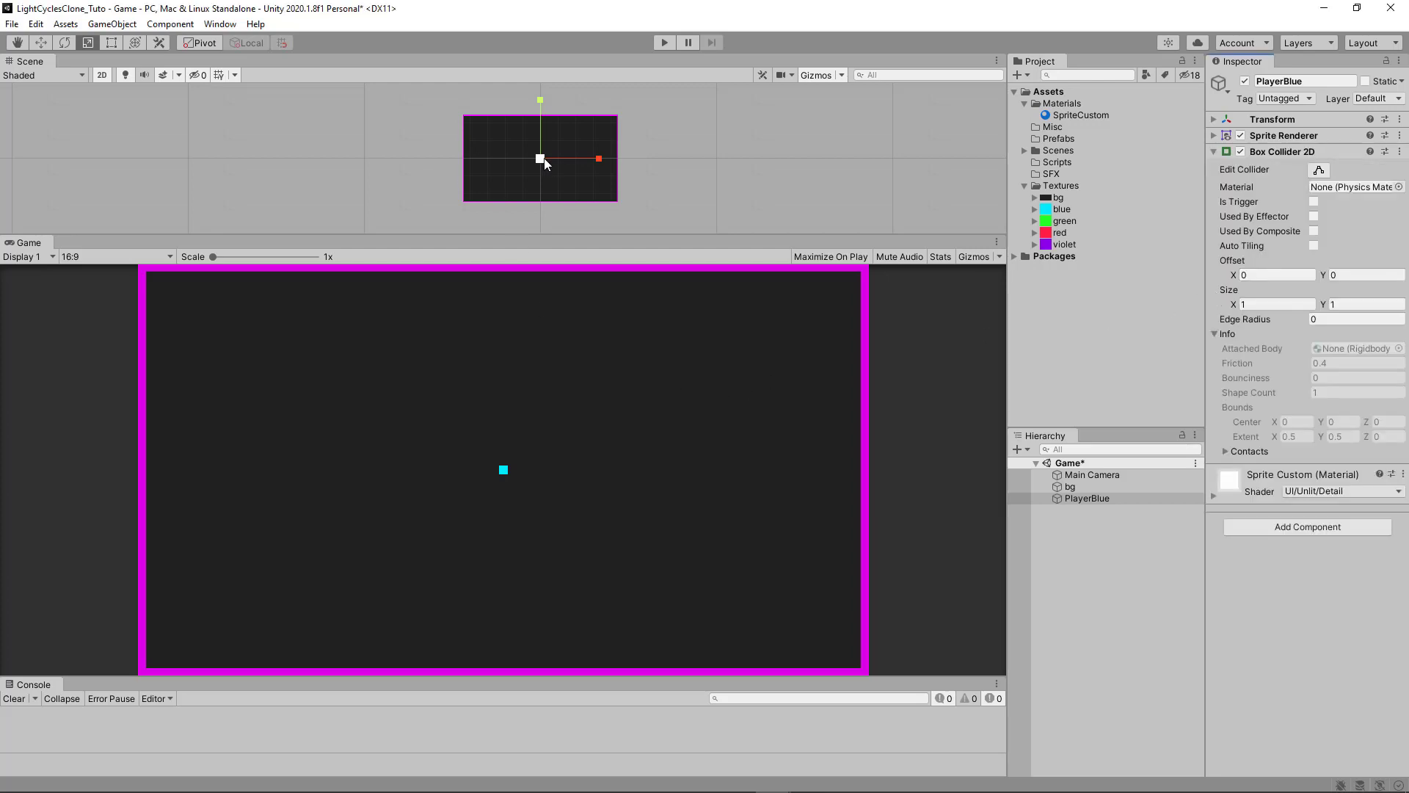
scroll(562, 172, up, 3)
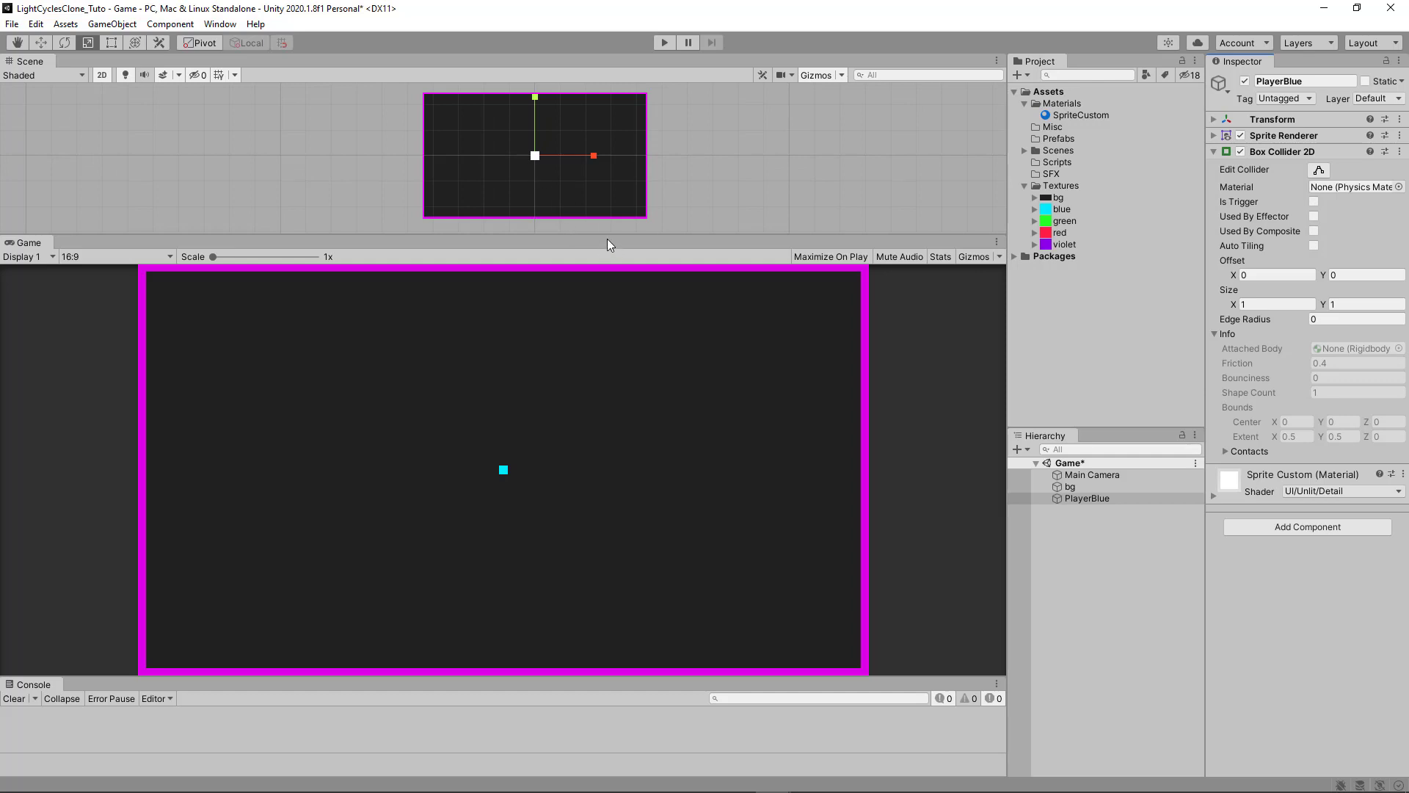
- Enlarge the Scene view, make PlayerBlue's Box Collider 2D a trigger, and collapse the collider's Info section
drag(632, 237, 632, 328)
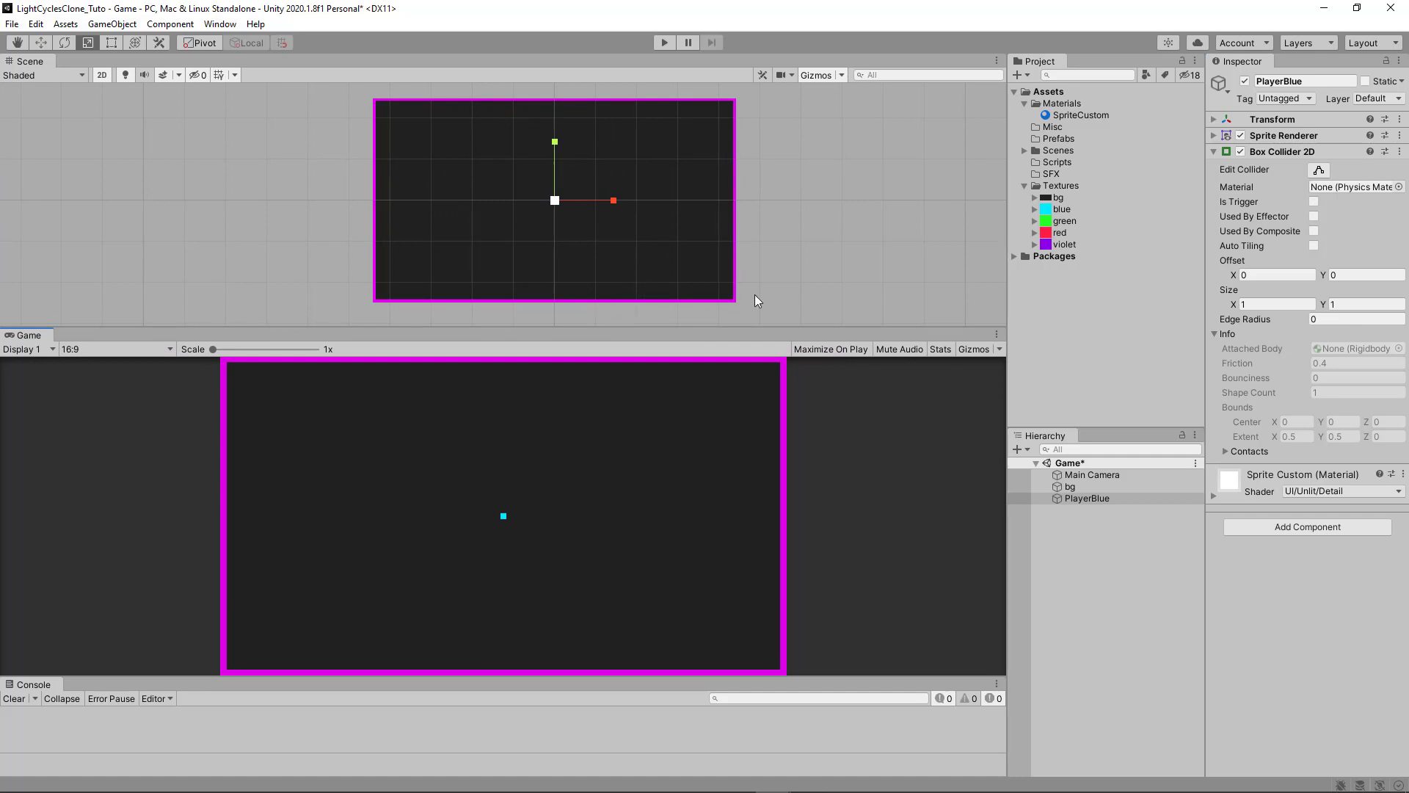
click(1313, 202)
click(1214, 334)
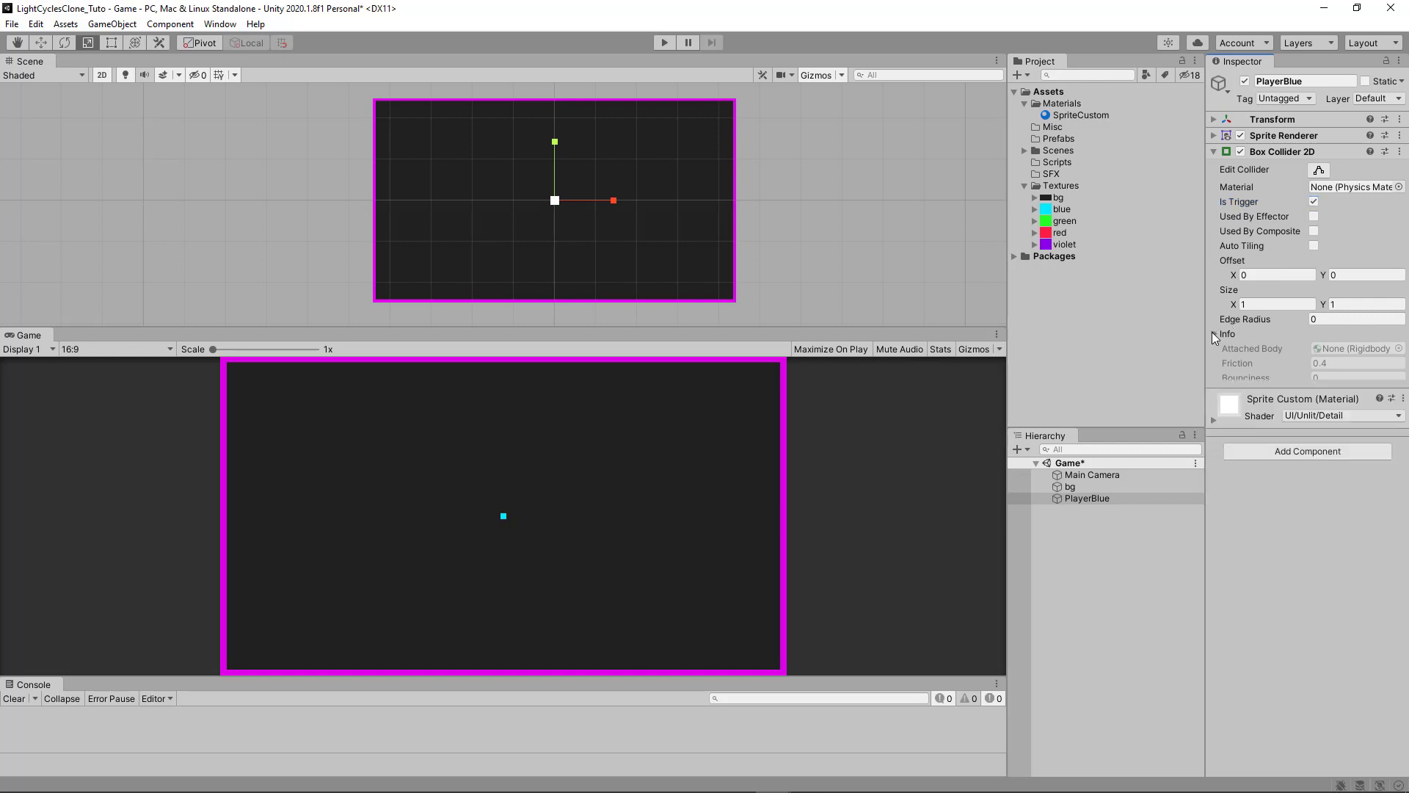
- Set the Order in Layer of PlayerBlue's Sprite Renderer to 1 and collapse the component
click(1214, 136)
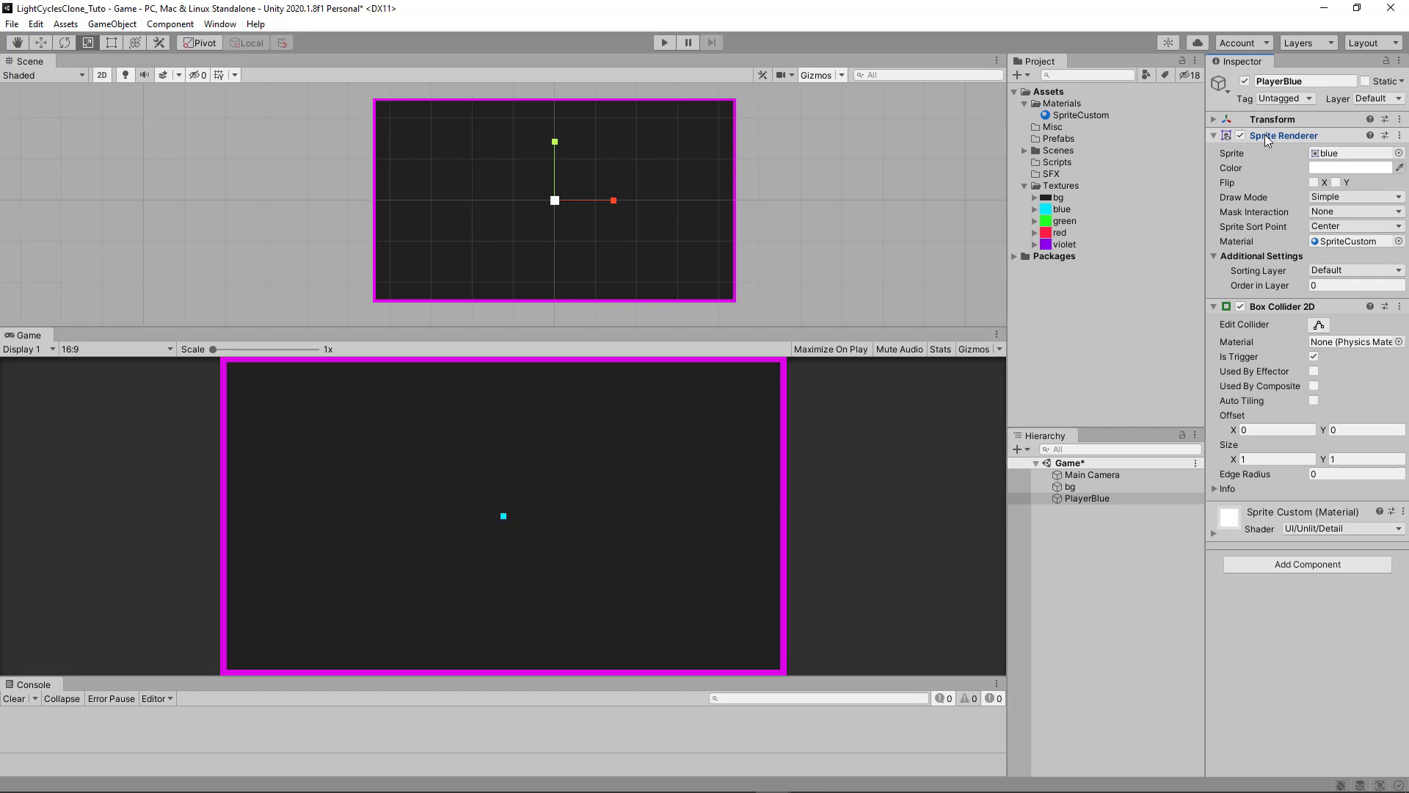
click(1264, 284)
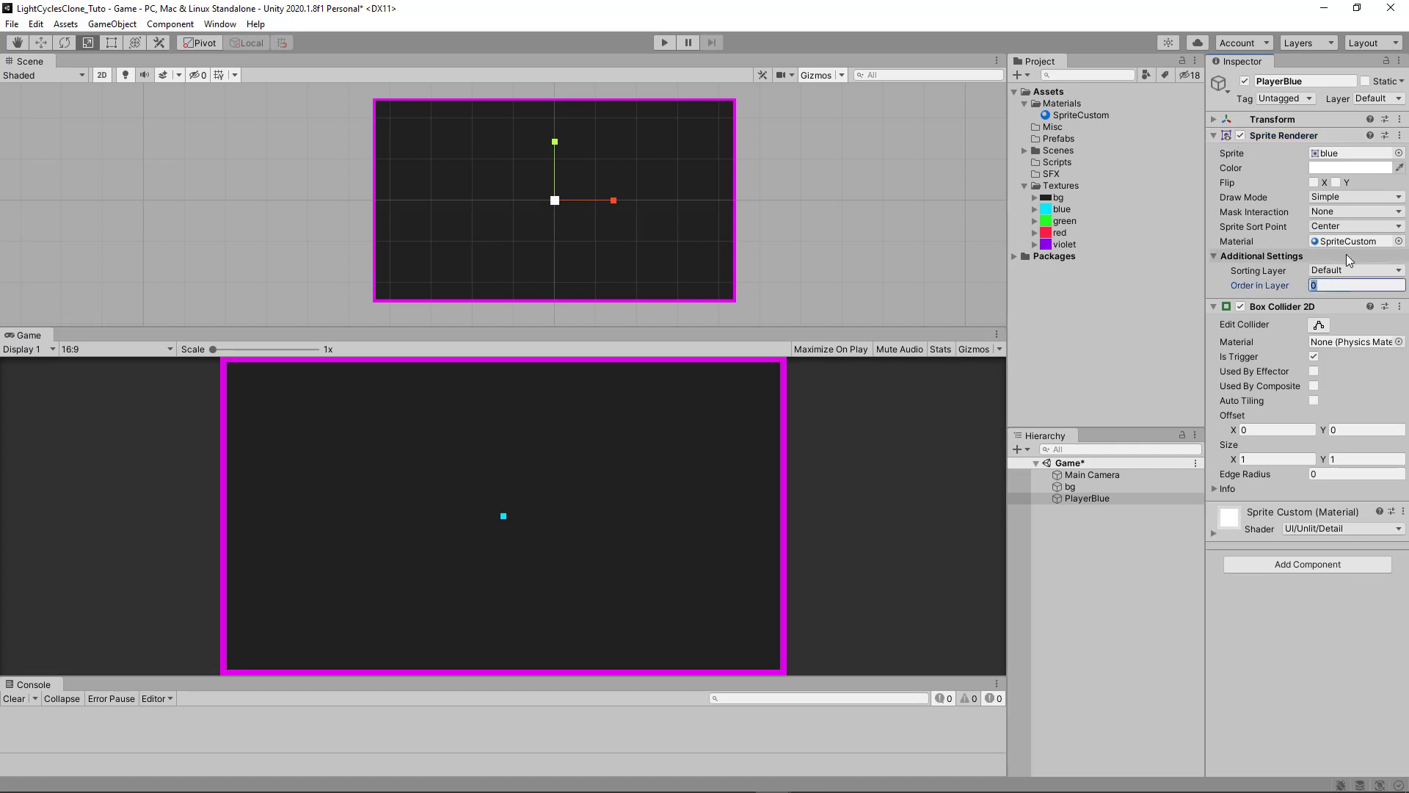
text(1)
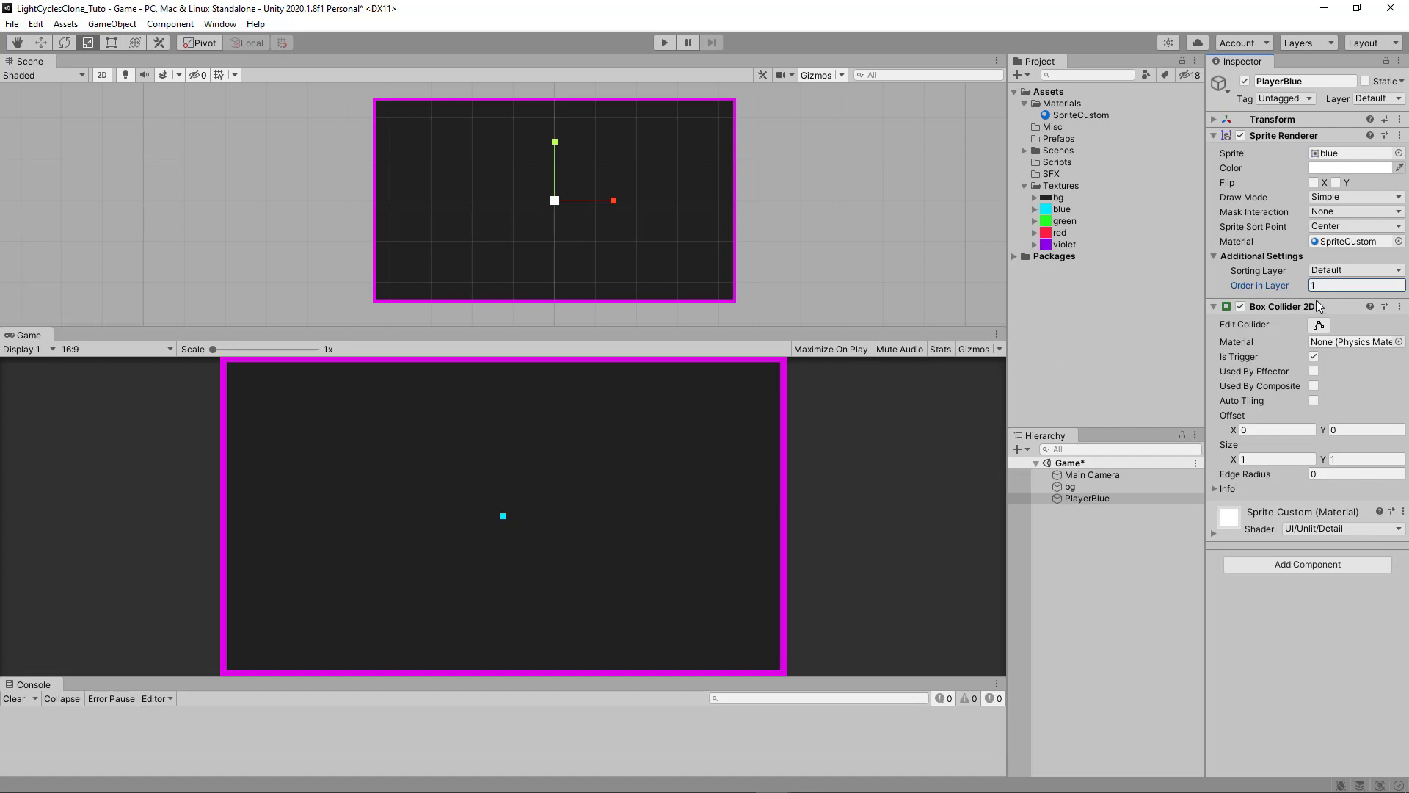
click(1214, 136)
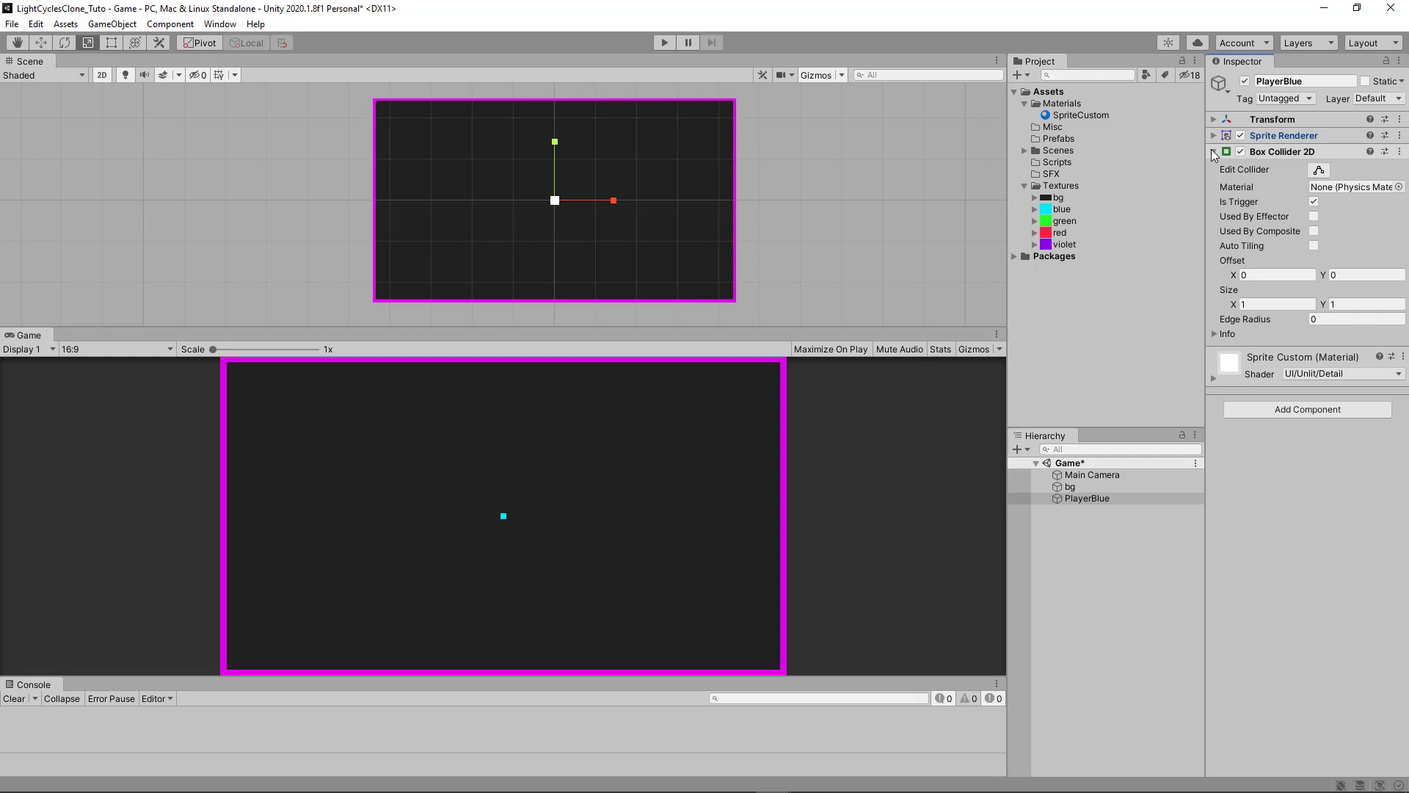
- Collapse the Box Collider 2D, add a Rigidbody 2D to PlayerBlue, and play-test the scene with a larger Game view
click(1214, 151)
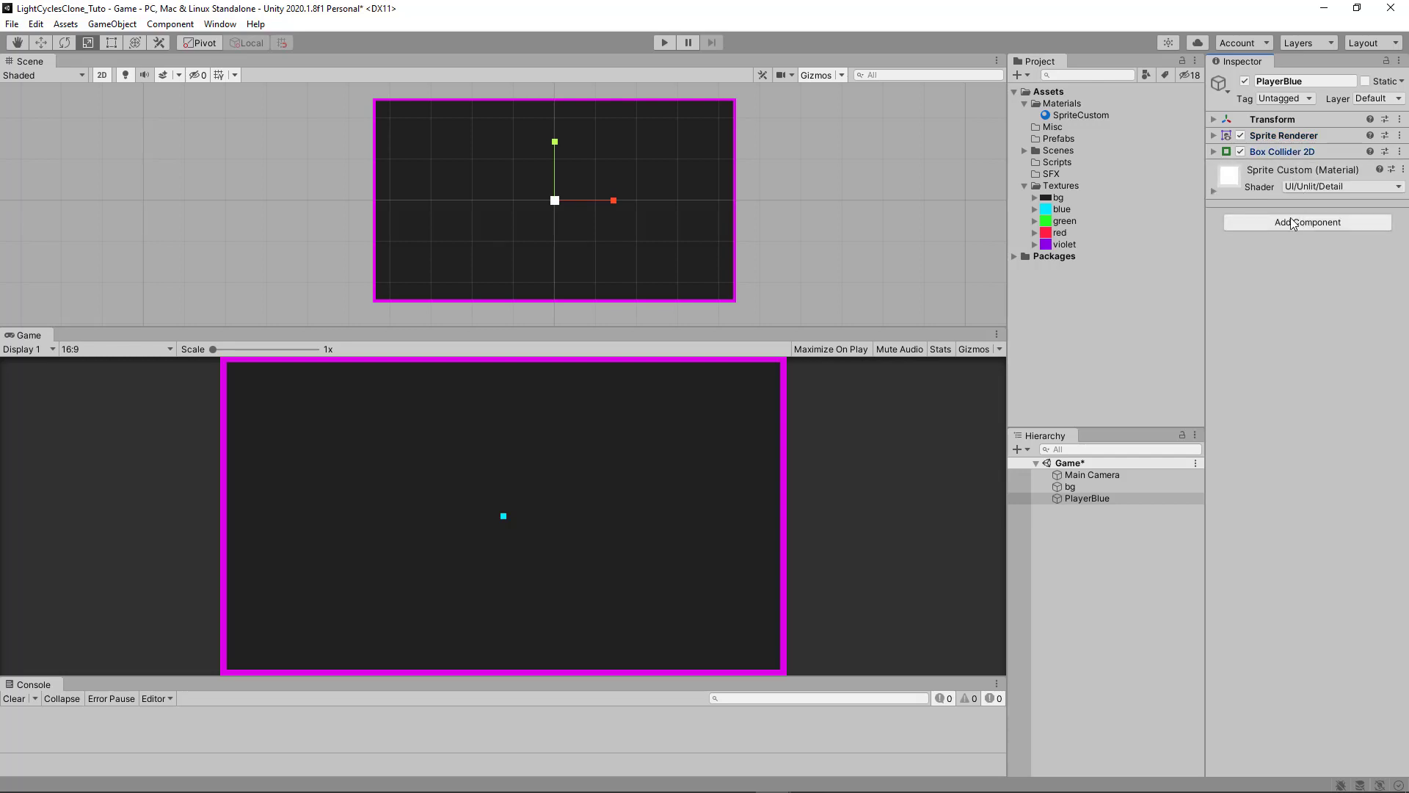
click(1267, 222)
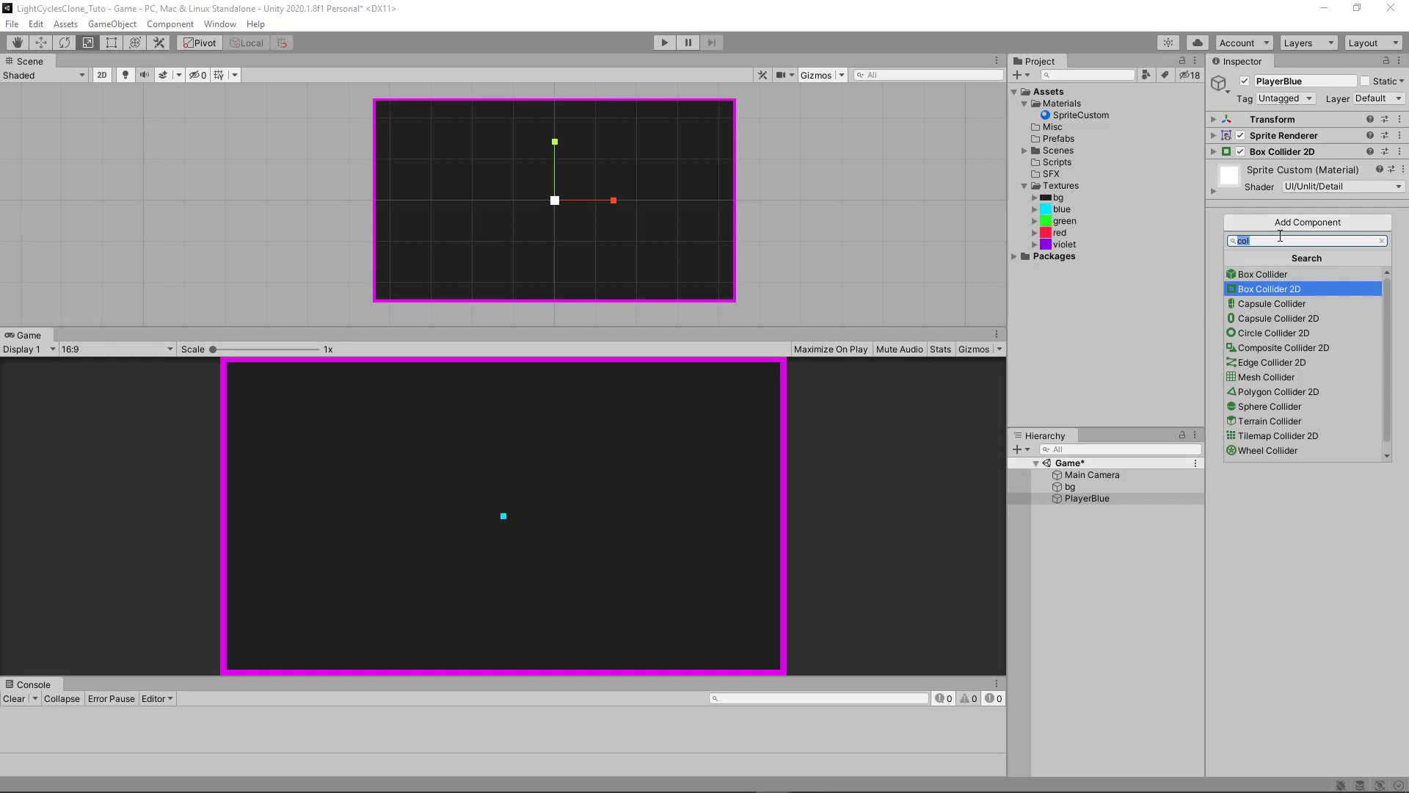
text(rig)
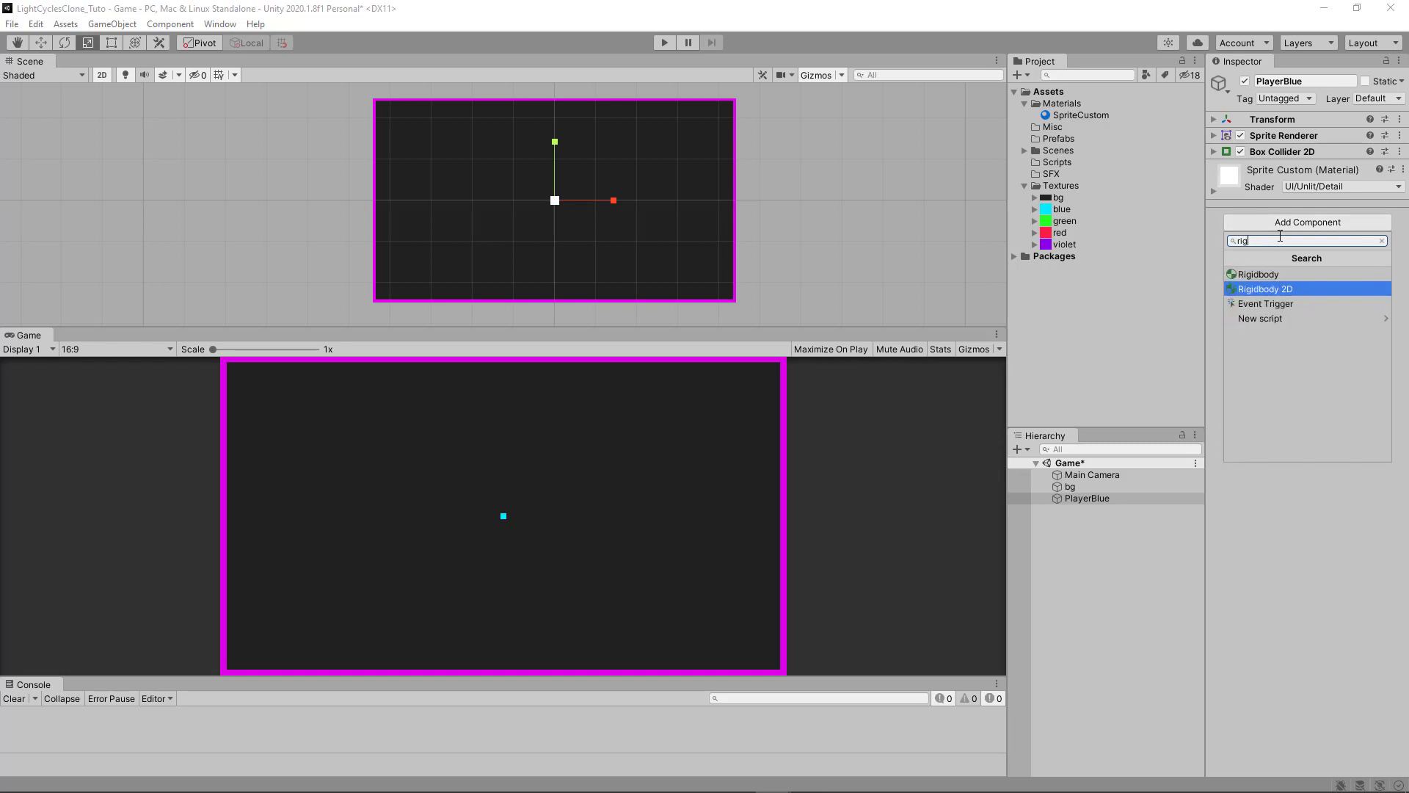
click(1275, 289)
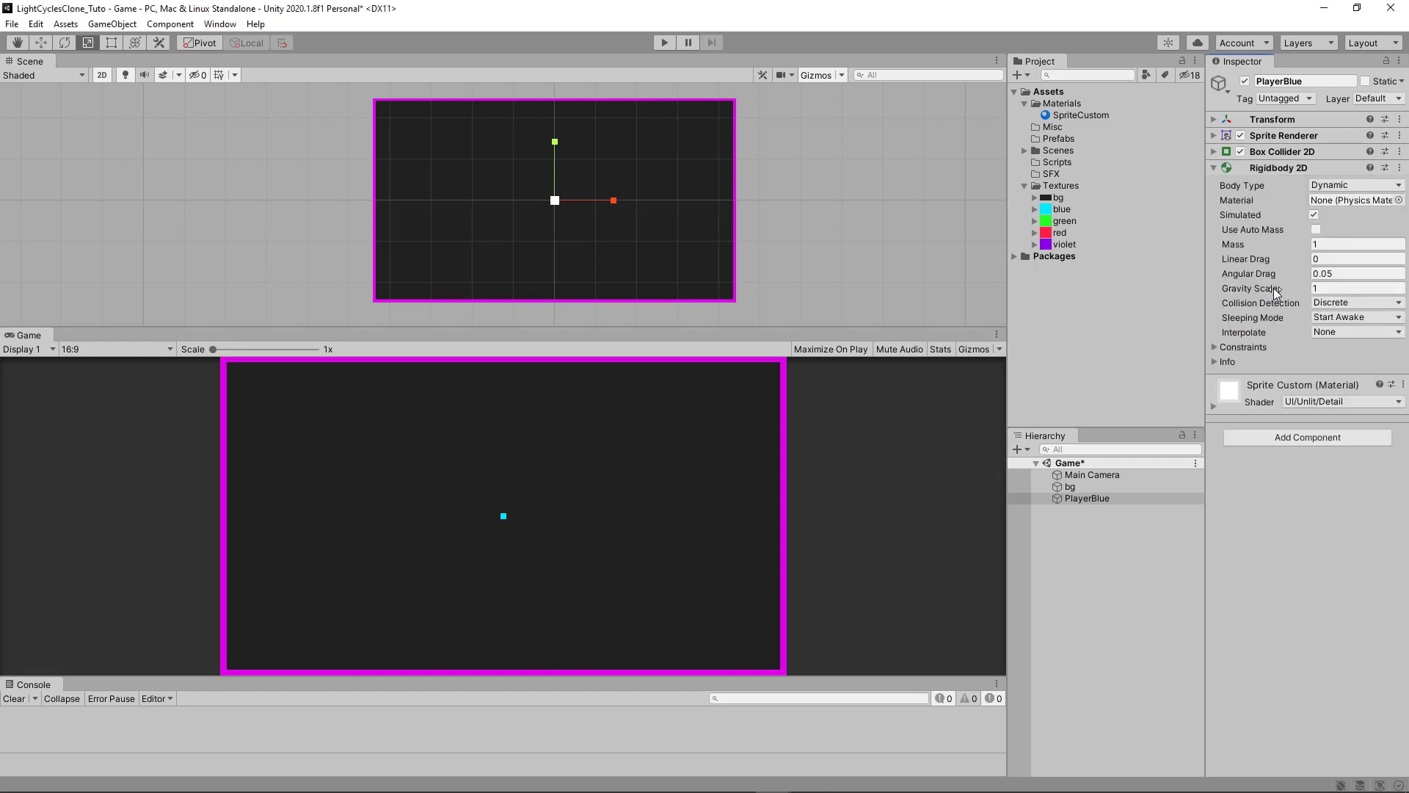
drag(659, 328, 656, 266)
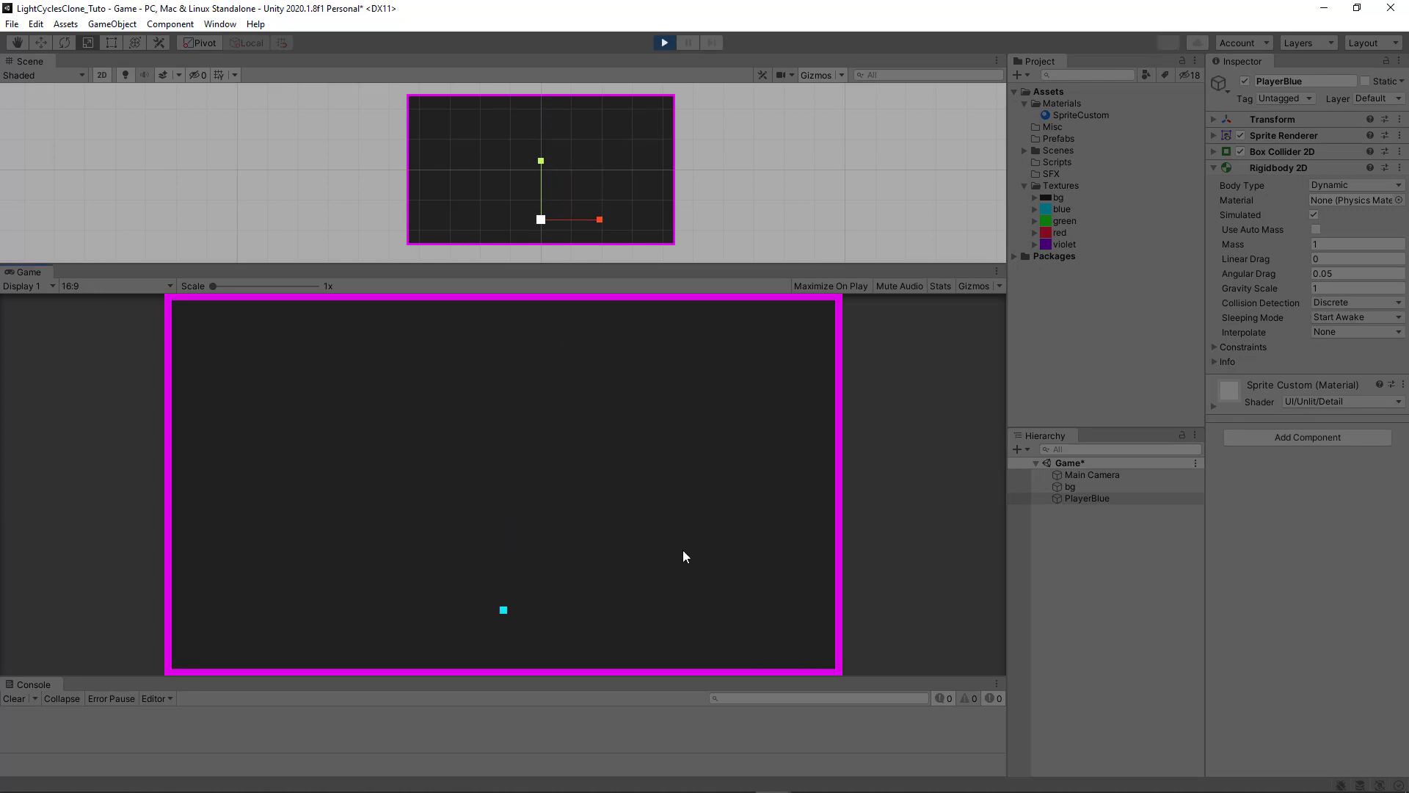
click(664, 42)
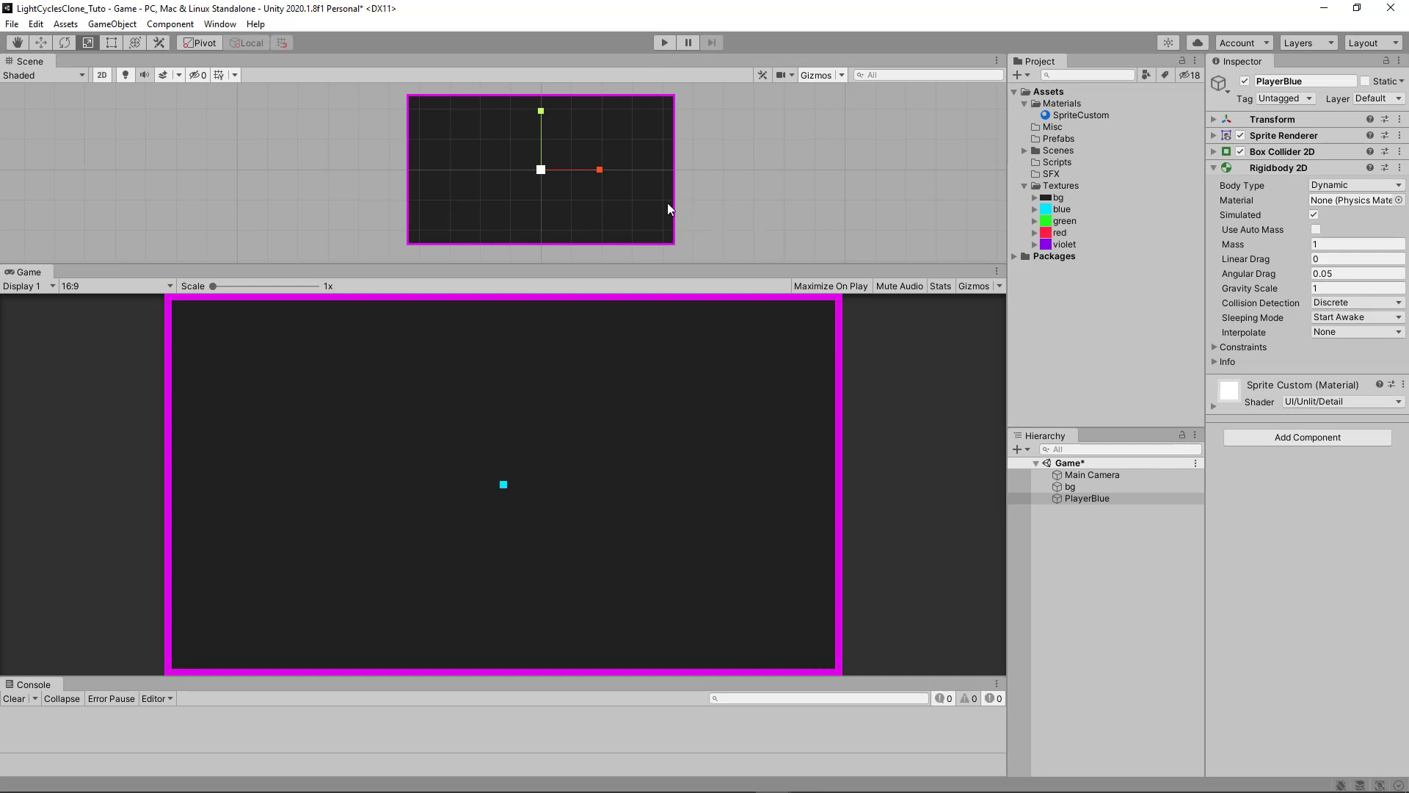
- Set the Gravity Scale of PlayerBlue's Rigidbody 2D to 0 and play-test the scene
click(1232, 290)
text(0)
click(665, 43)
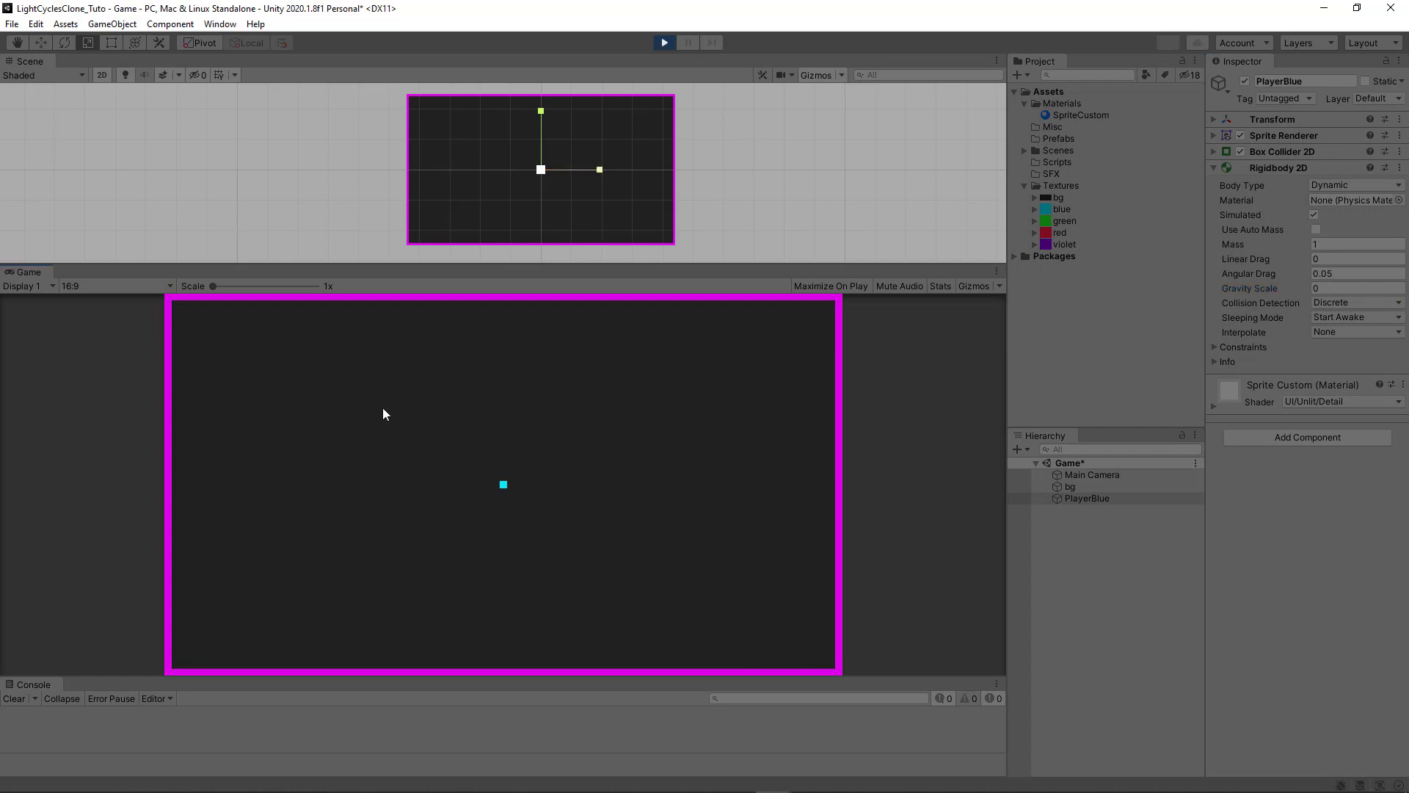
click(666, 43)
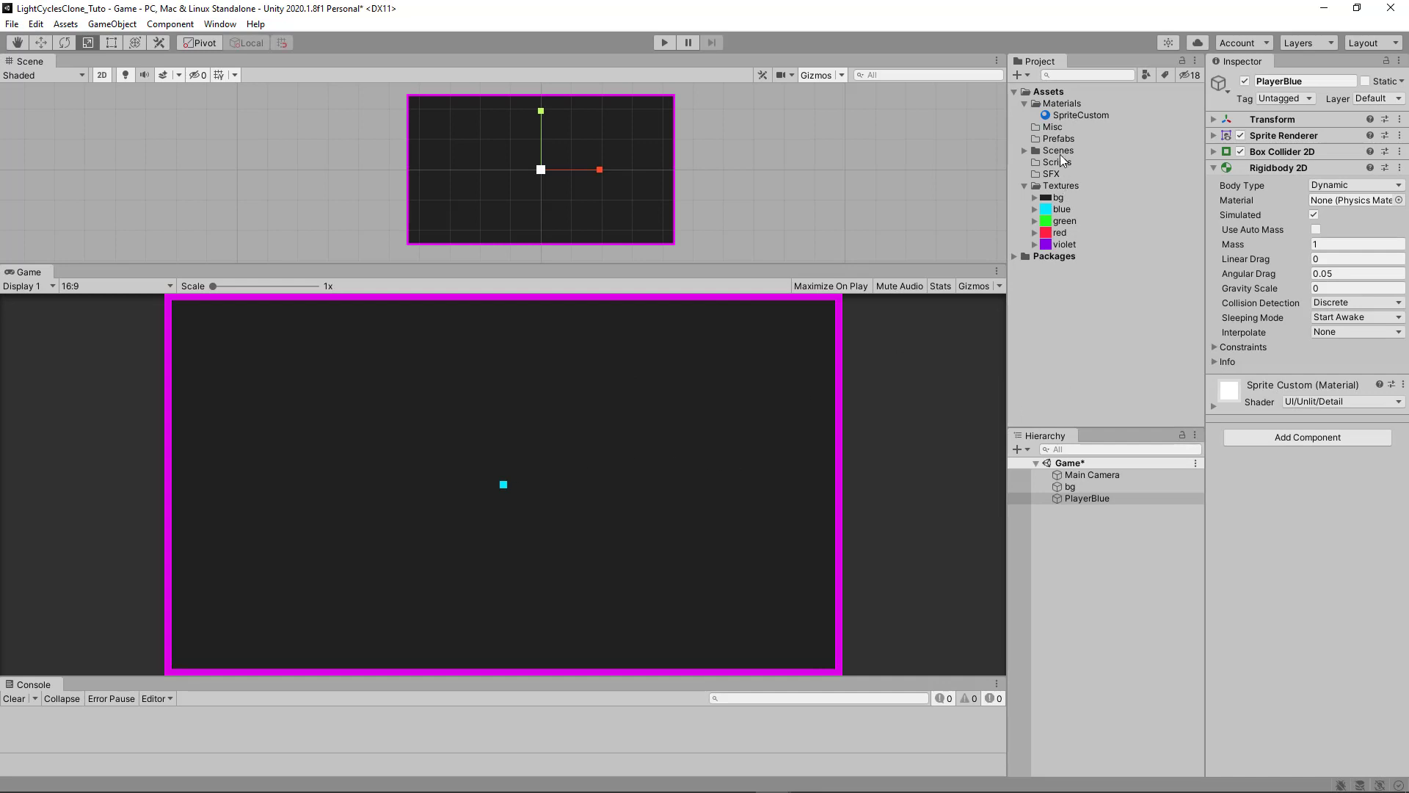
- Create and attach a new script named Player to PlayerBlue, and save PlayerBlue as a prefab in the Prefabs folder
click(1213, 169)
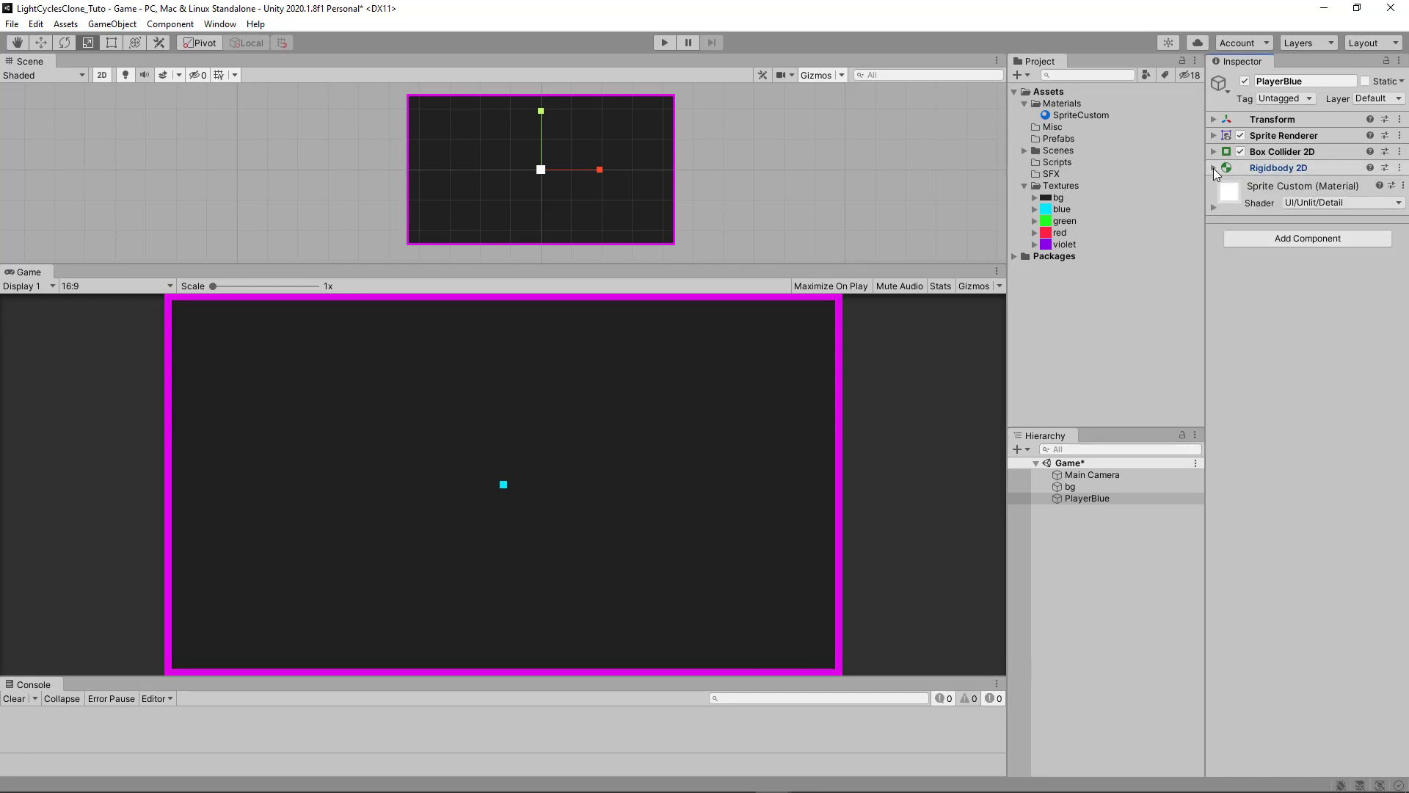
click(1266, 235)
text(sci)
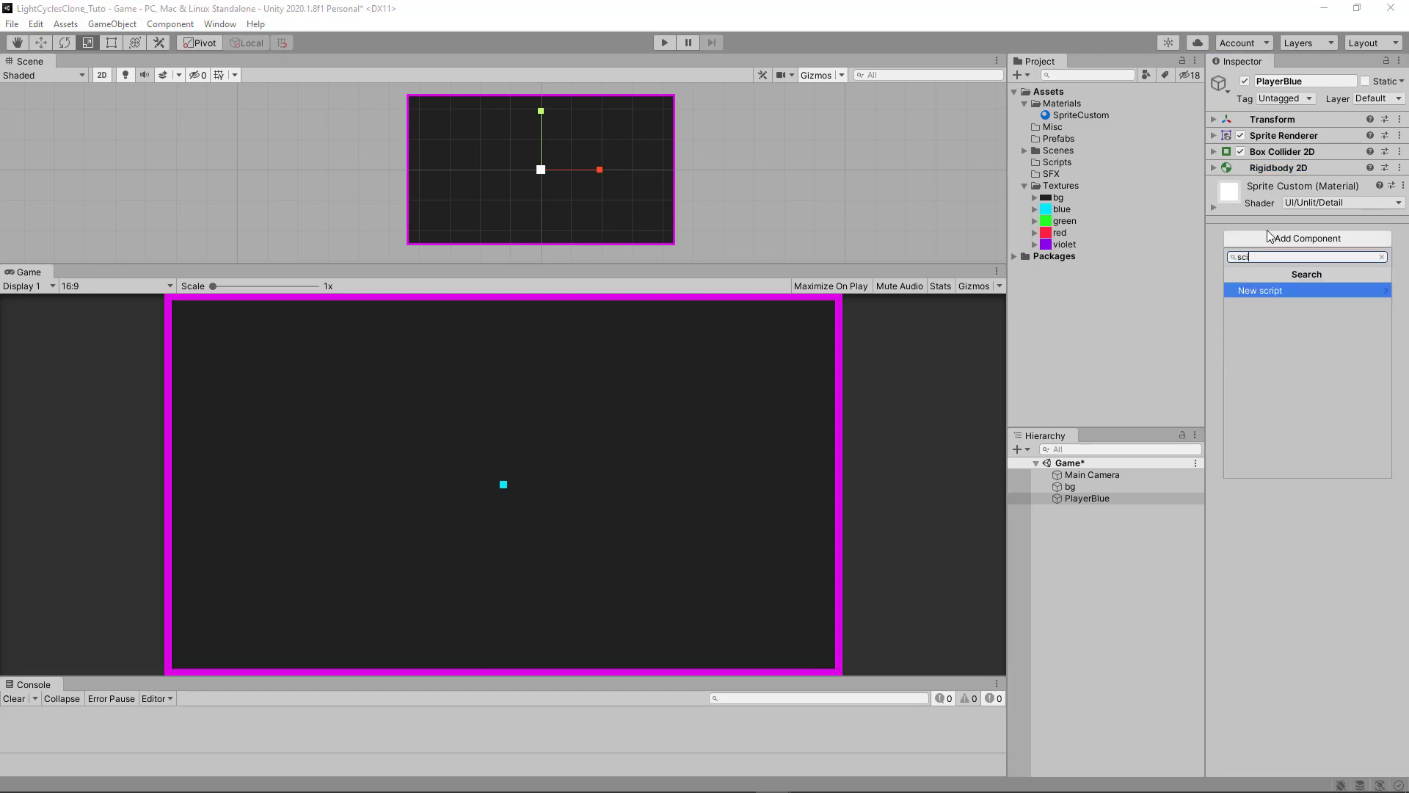
key(BackSpace)
text(t)
key(BackSpace)
text(r)
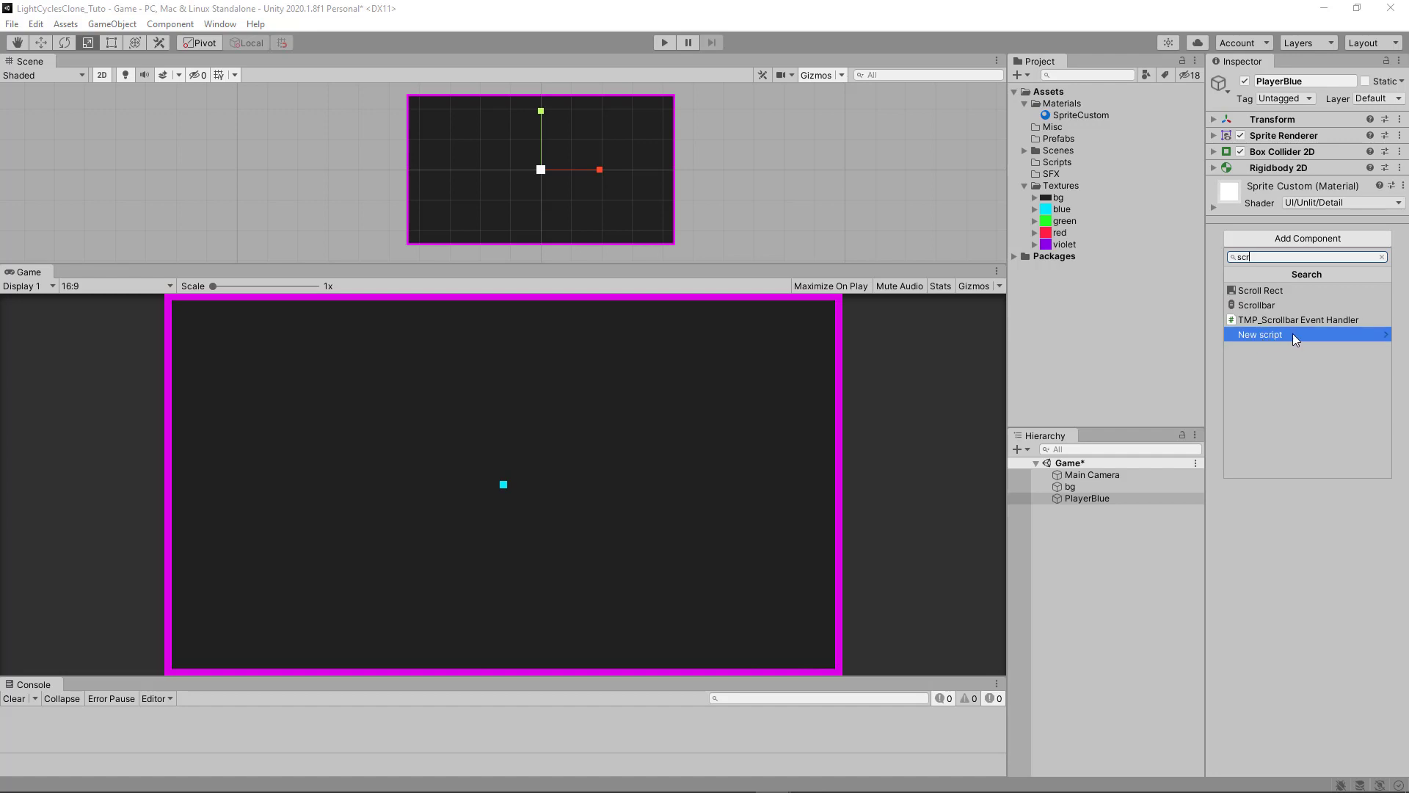
click(1294, 335)
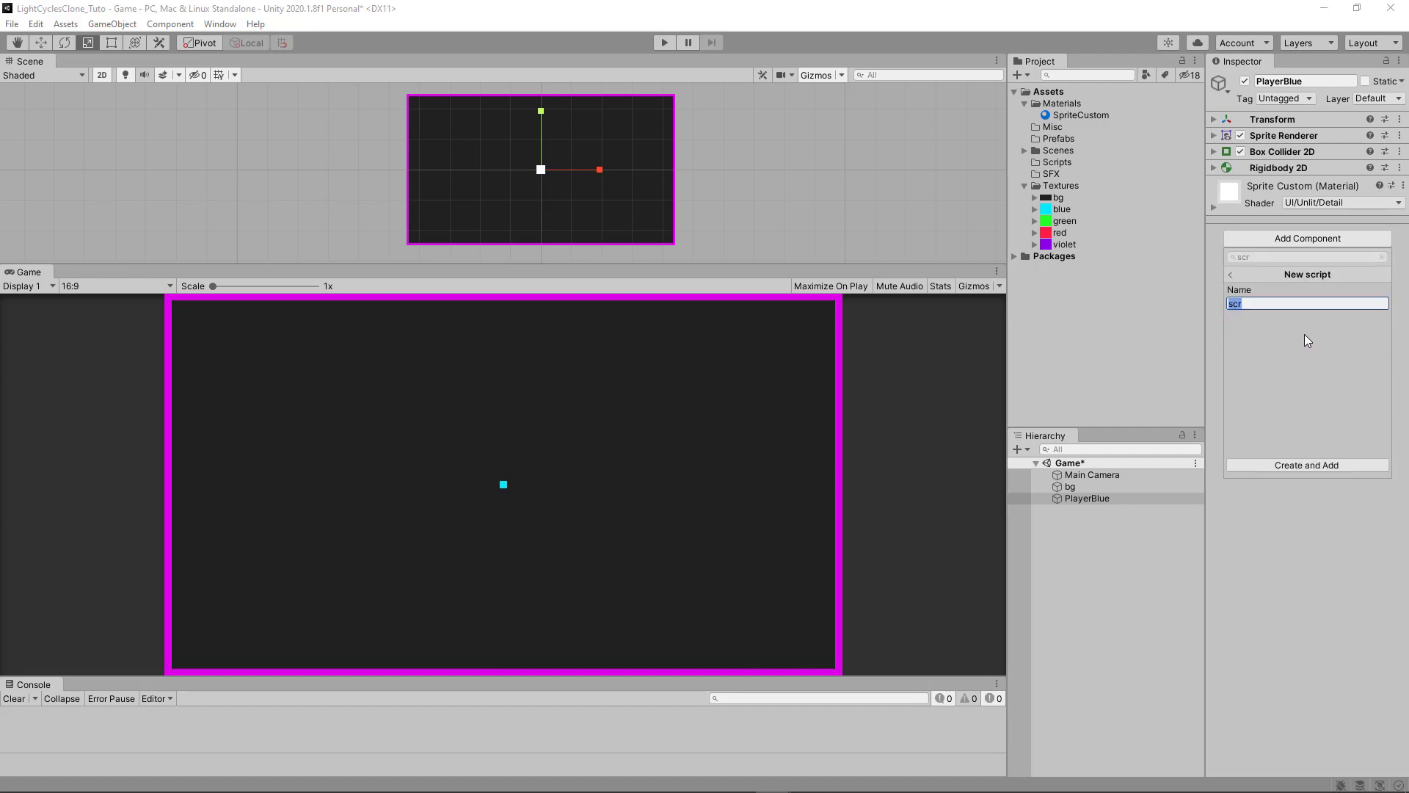
text(Player)
key(Return)
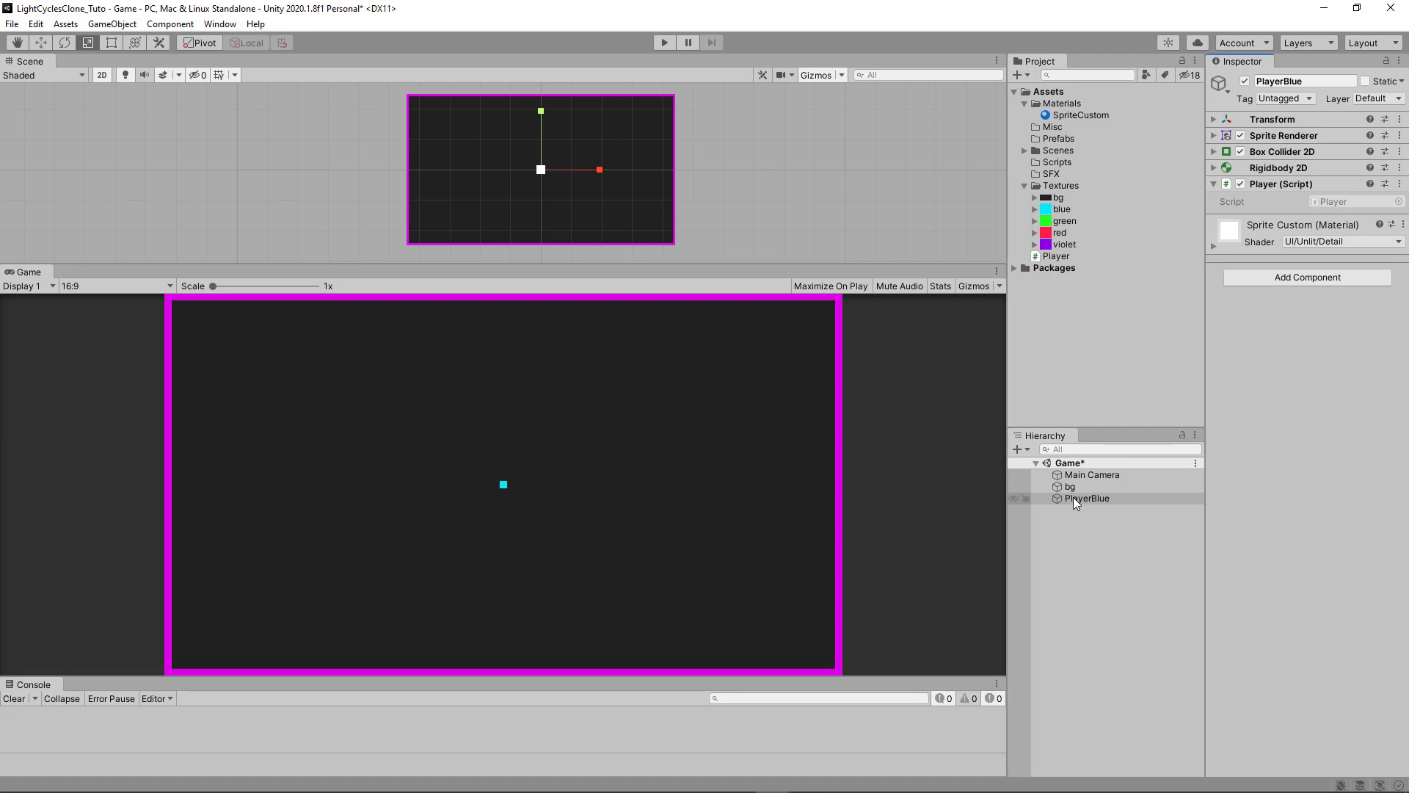
drag(1070, 497, 1061, 147)
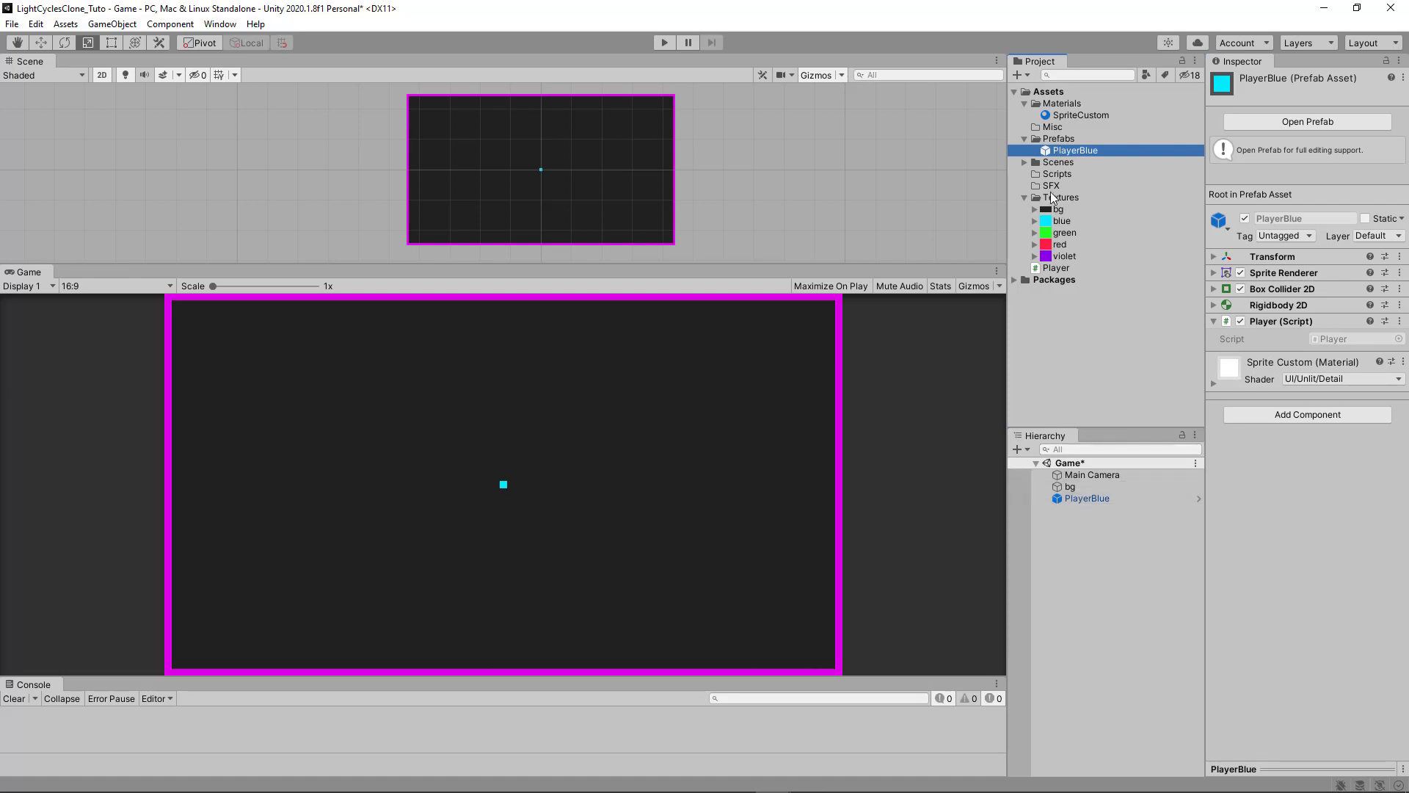
- Add the green, red and violet textures to the scene hierarchy as sprite objects
drag(1059, 234, 1104, 558)
drag(1063, 246, 1095, 538)
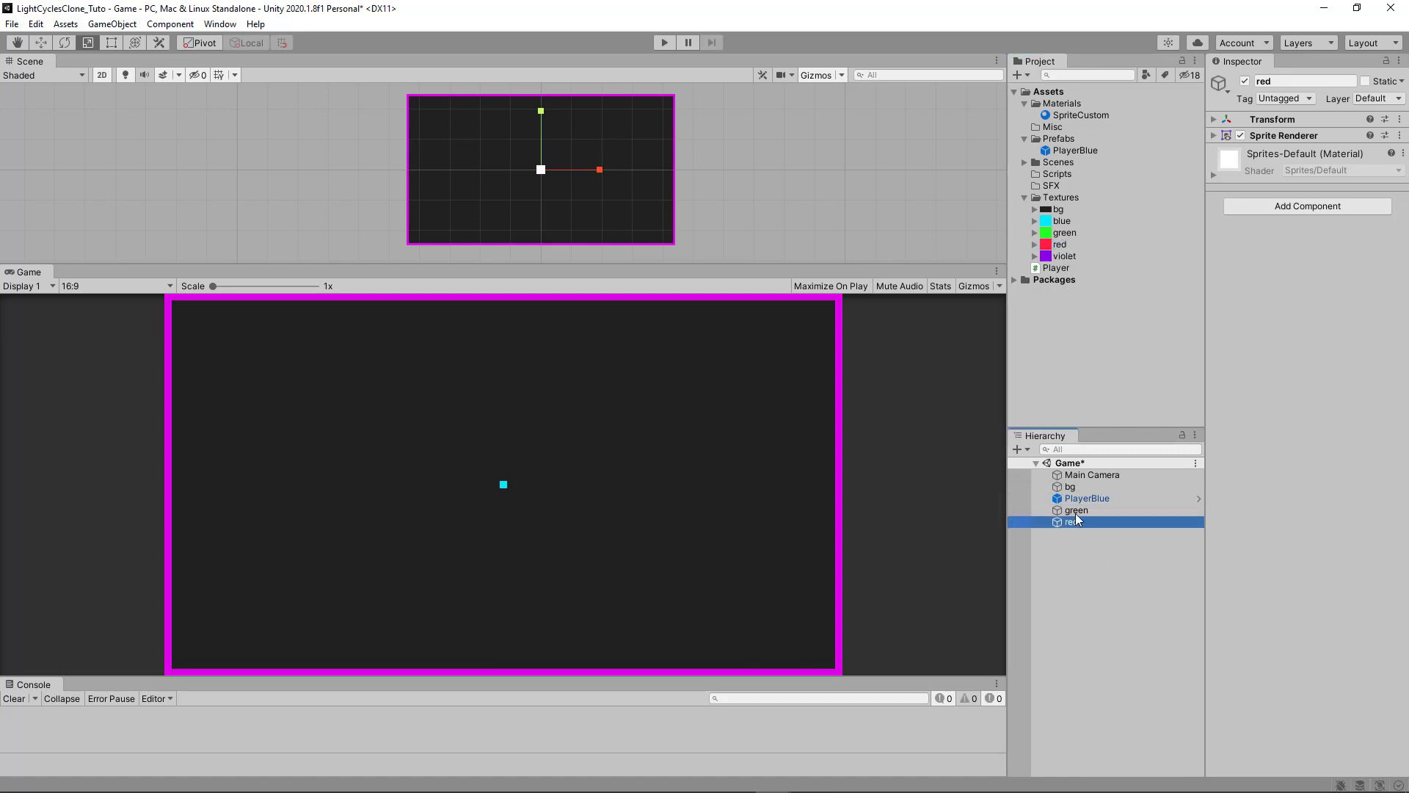
drag(1059, 259, 1081, 539)
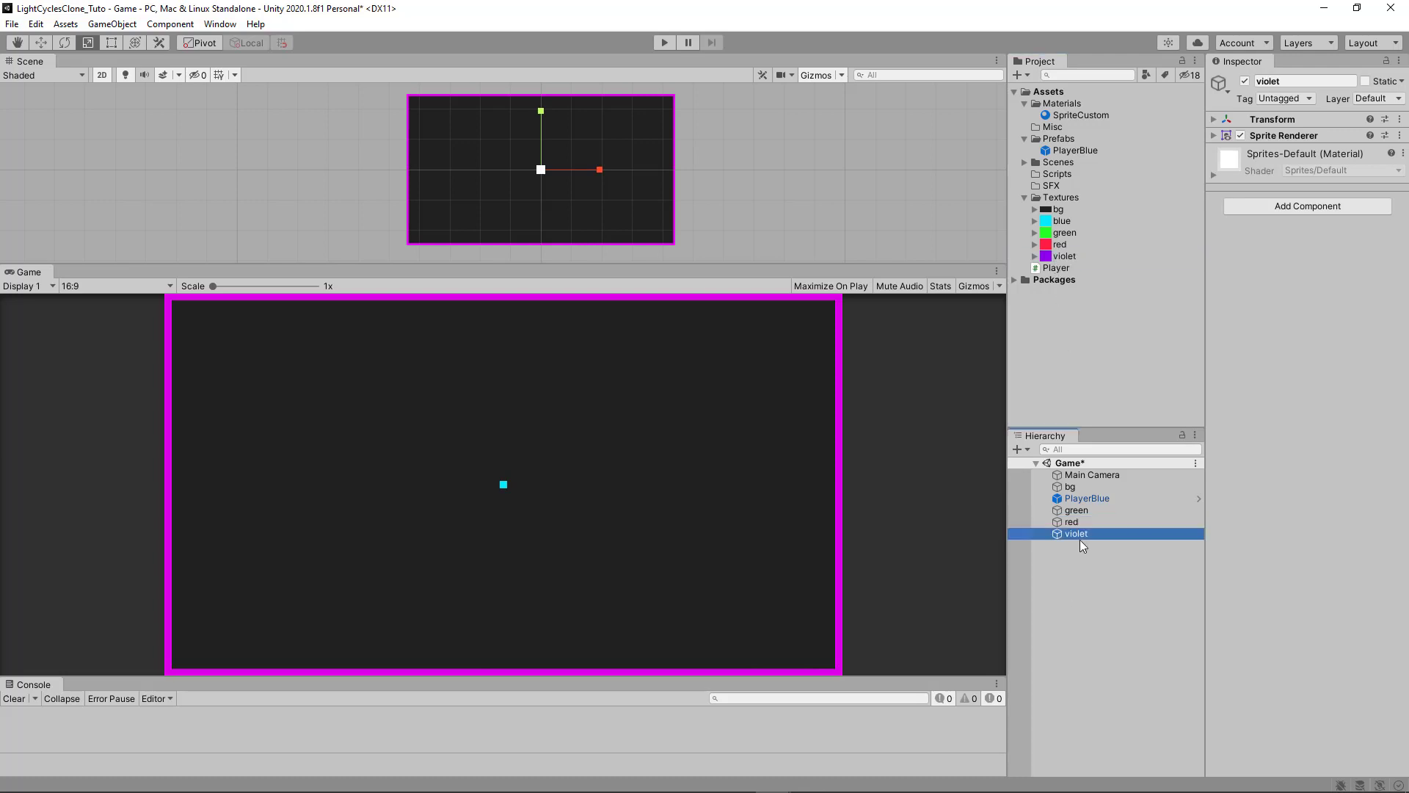
- Add a Box Collider 2D and a Rigidbody 2D to the green, red and violet objects together
shift+click(1072, 510)
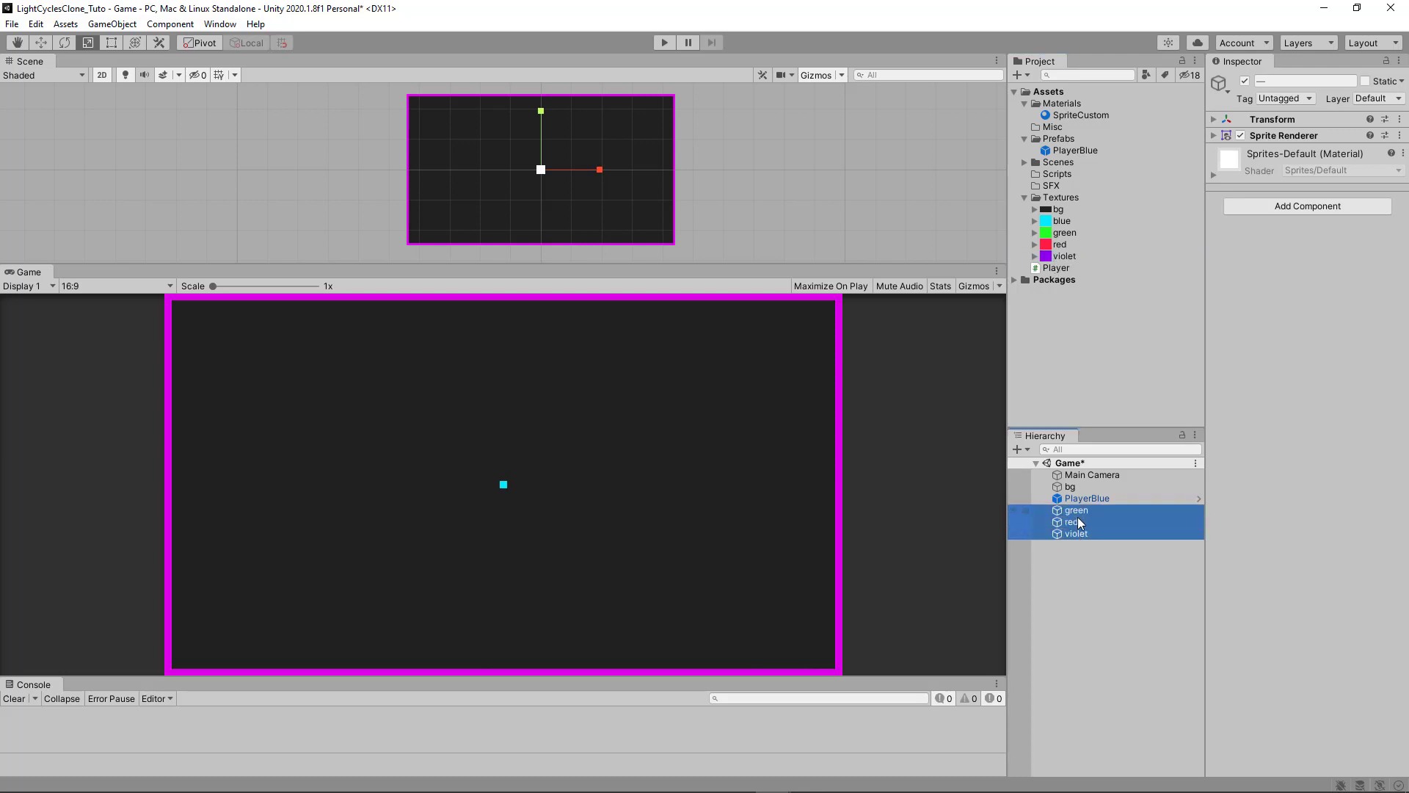
click(1266, 213)
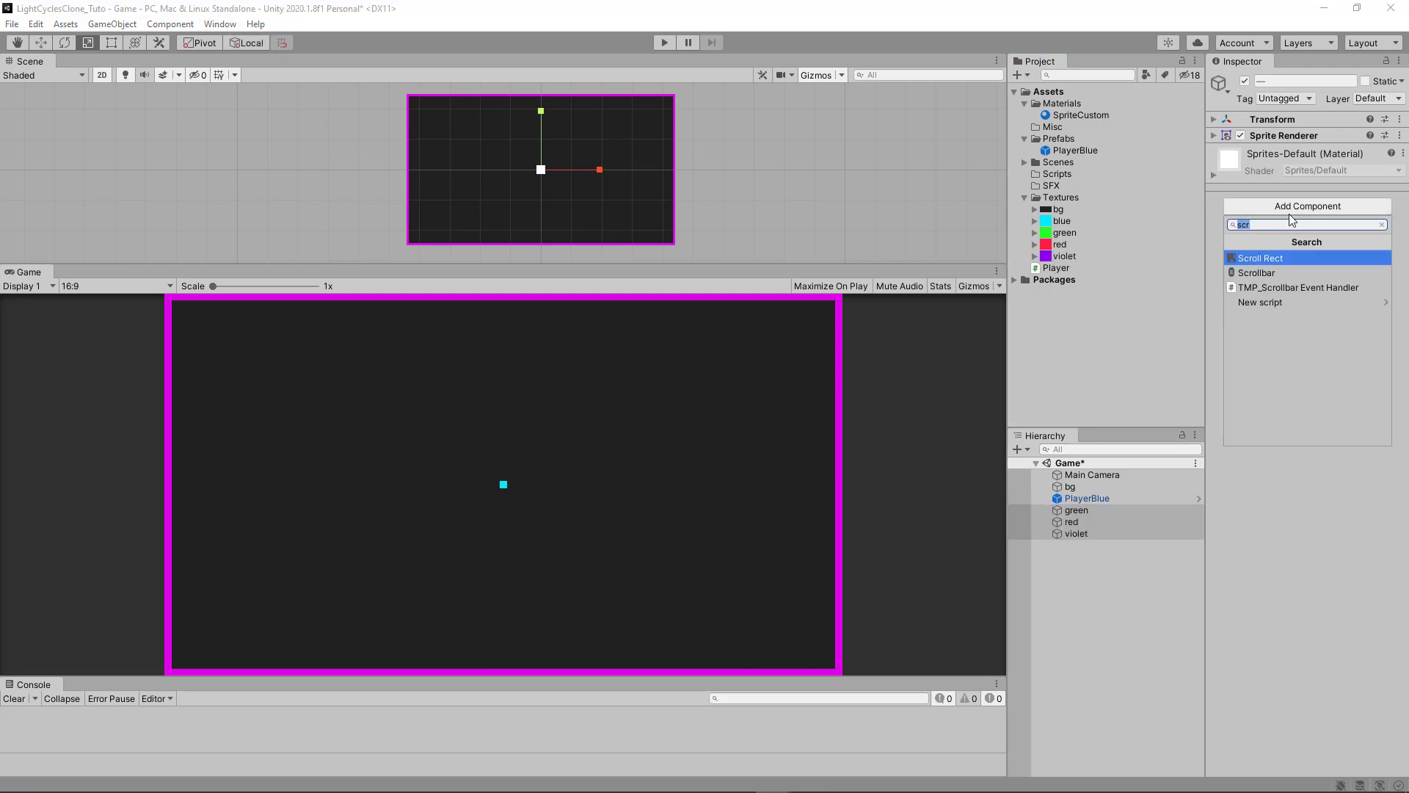
text(col)
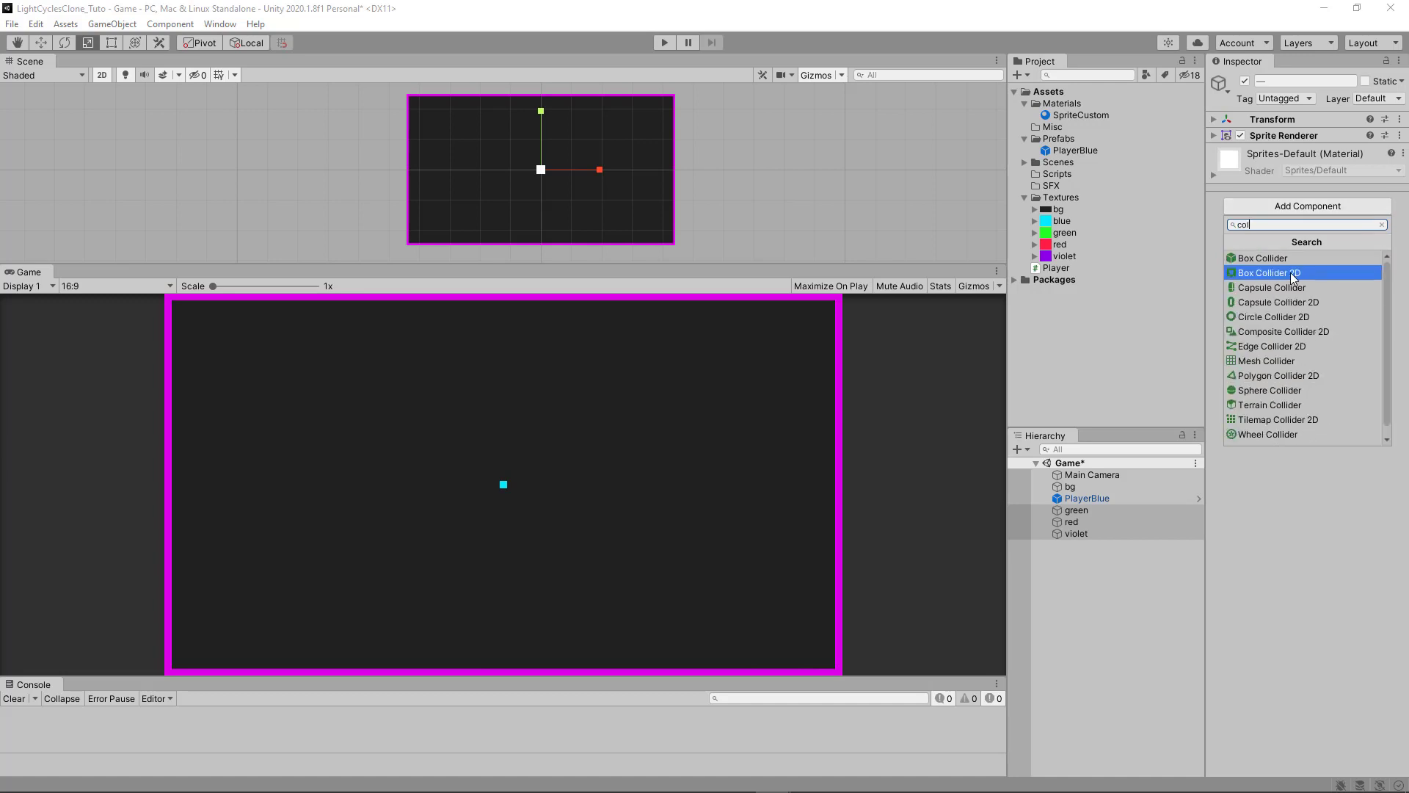
click(1291, 273)
click(1261, 223)
text(r)
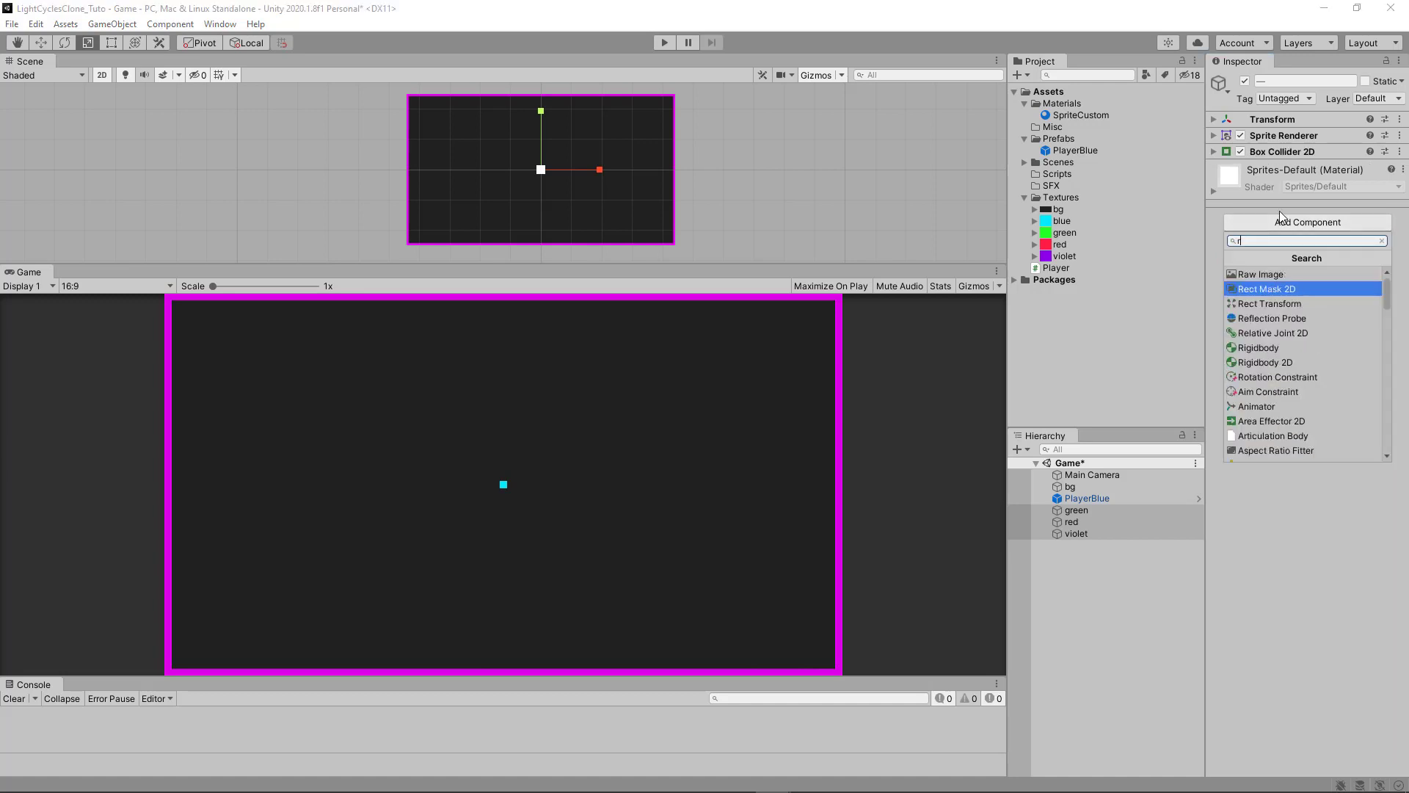
text(ig)
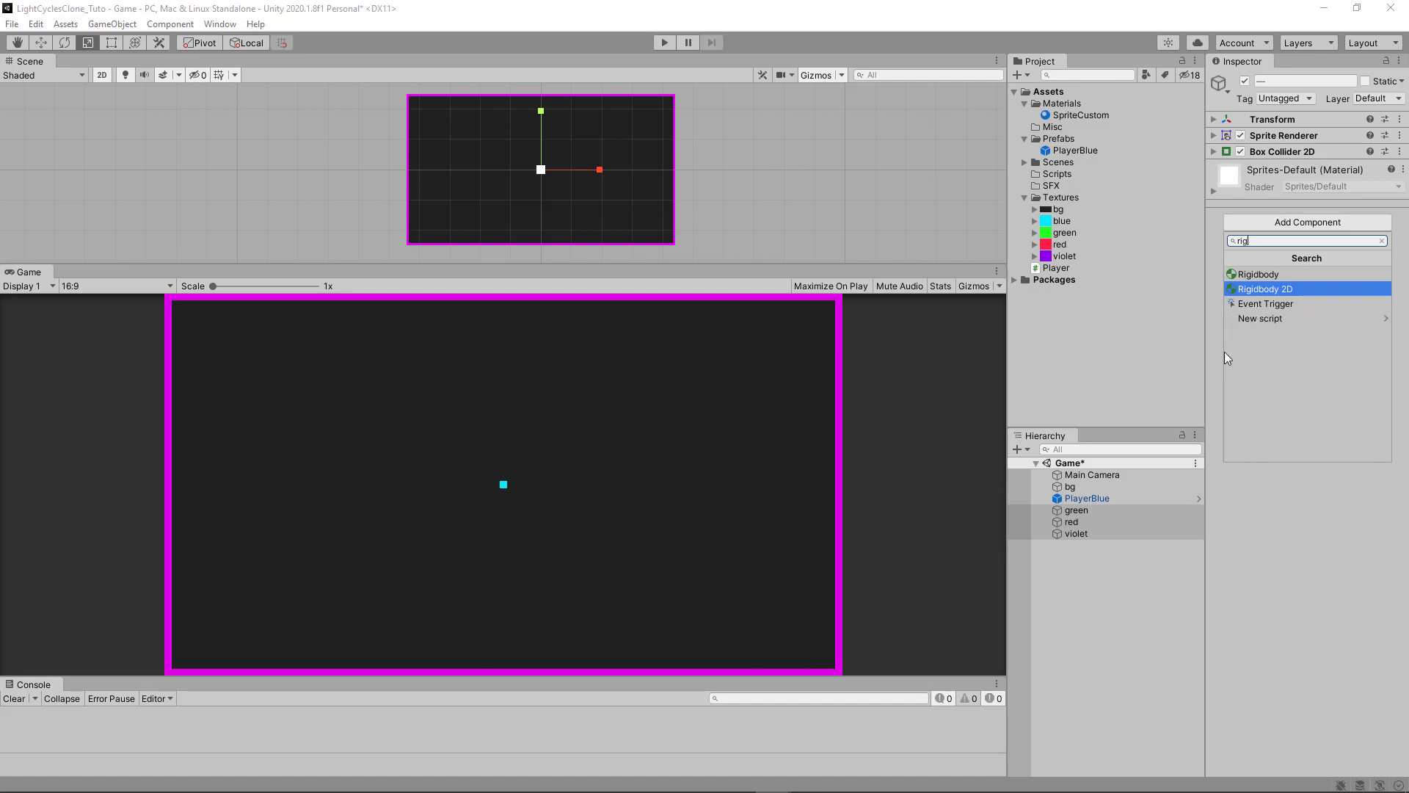
click(1270, 288)
- Set the three selected sprites' Order in Layer to 1 and assign them the SpriteCustom material
click(1214, 135)
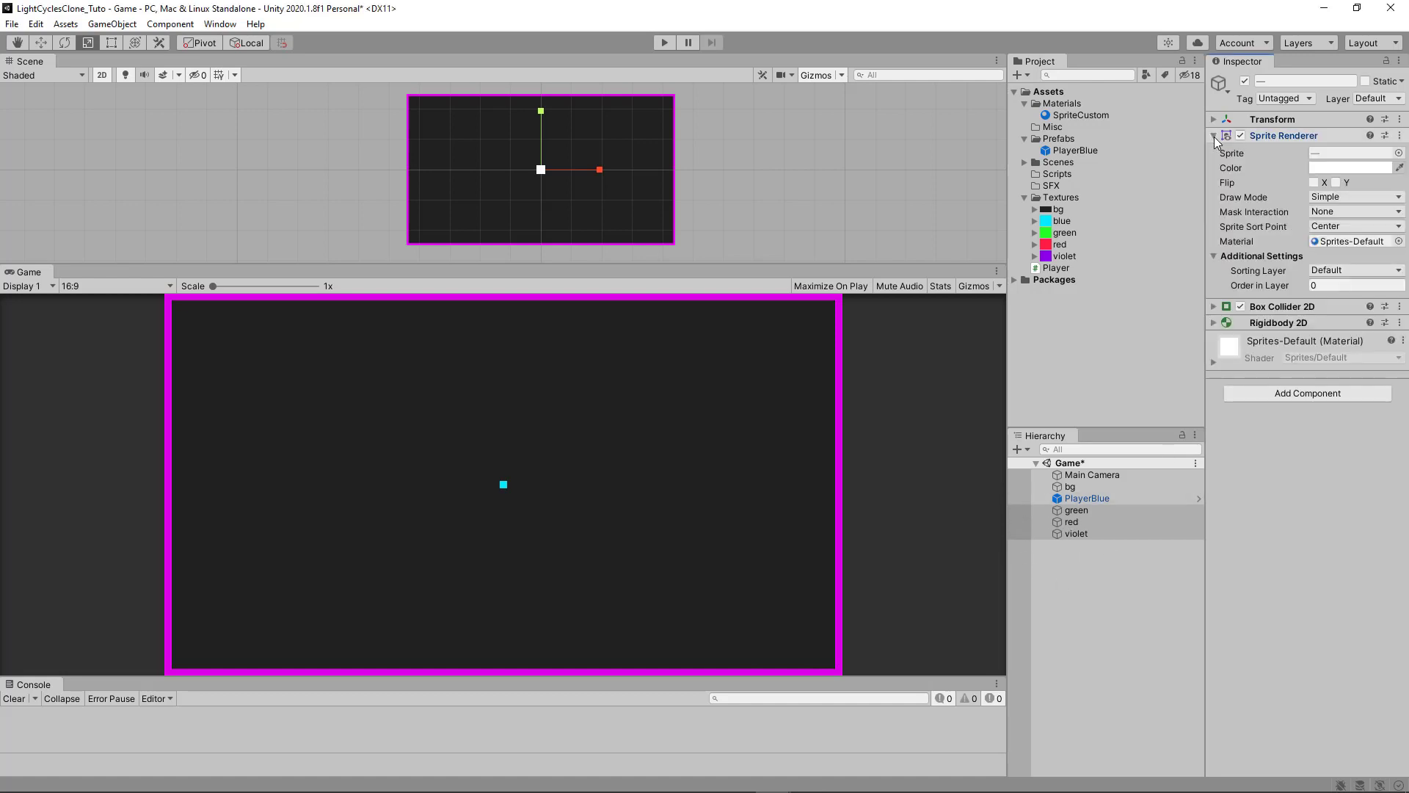
click(1333, 287)
text(1)
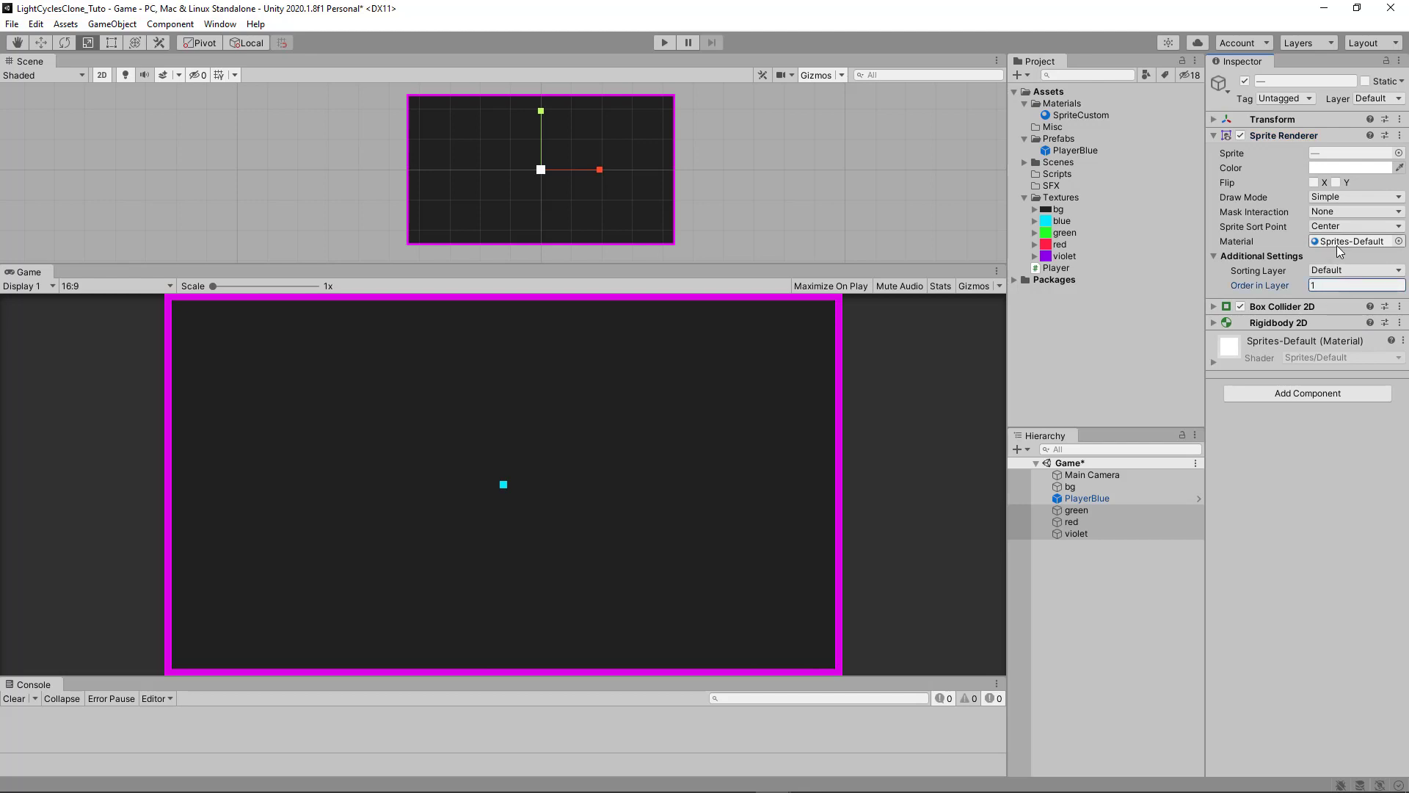
drag(1072, 116, 1340, 248)
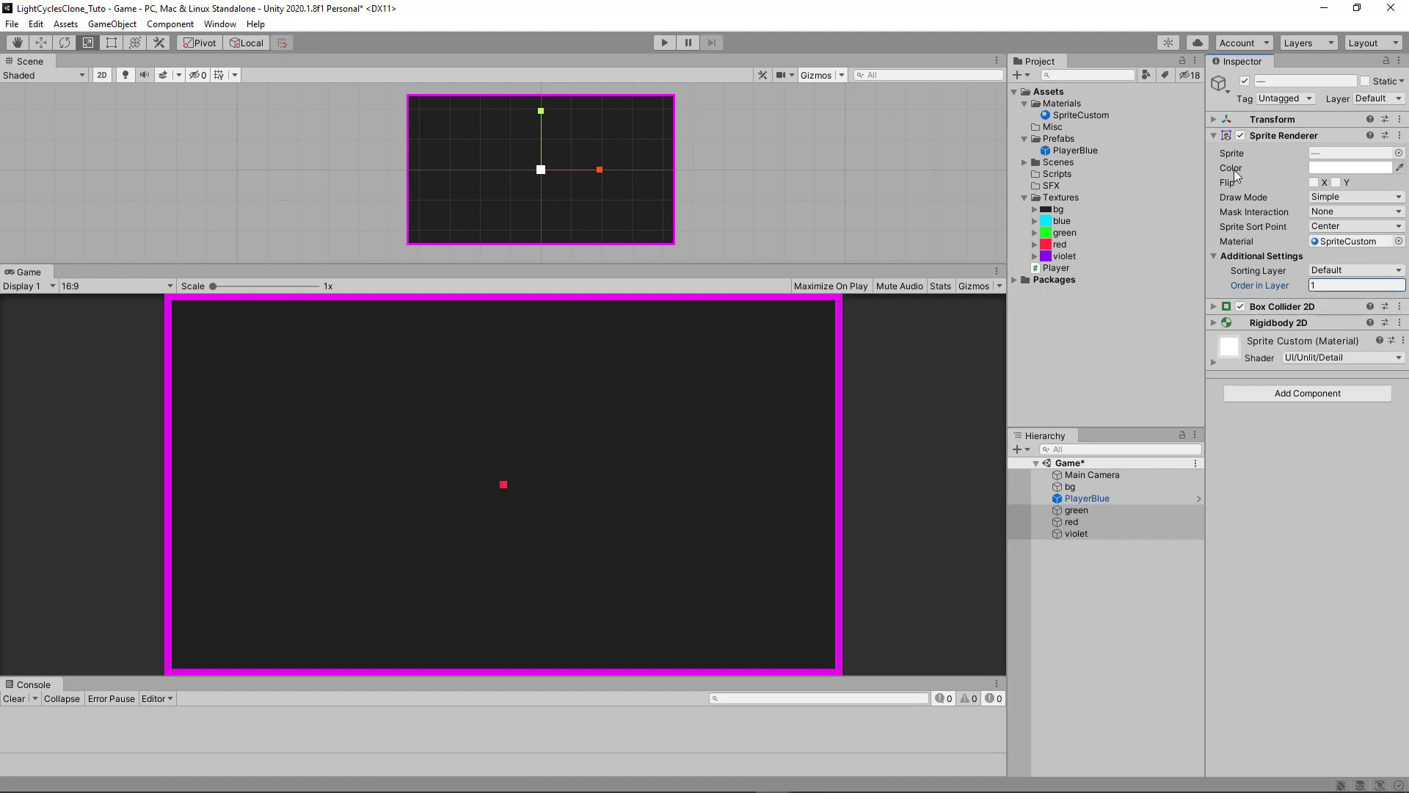
click(1213, 136)
- Turn on Is Trigger for the Box Collider 2D of the green, red and violet objects
click(1214, 152)
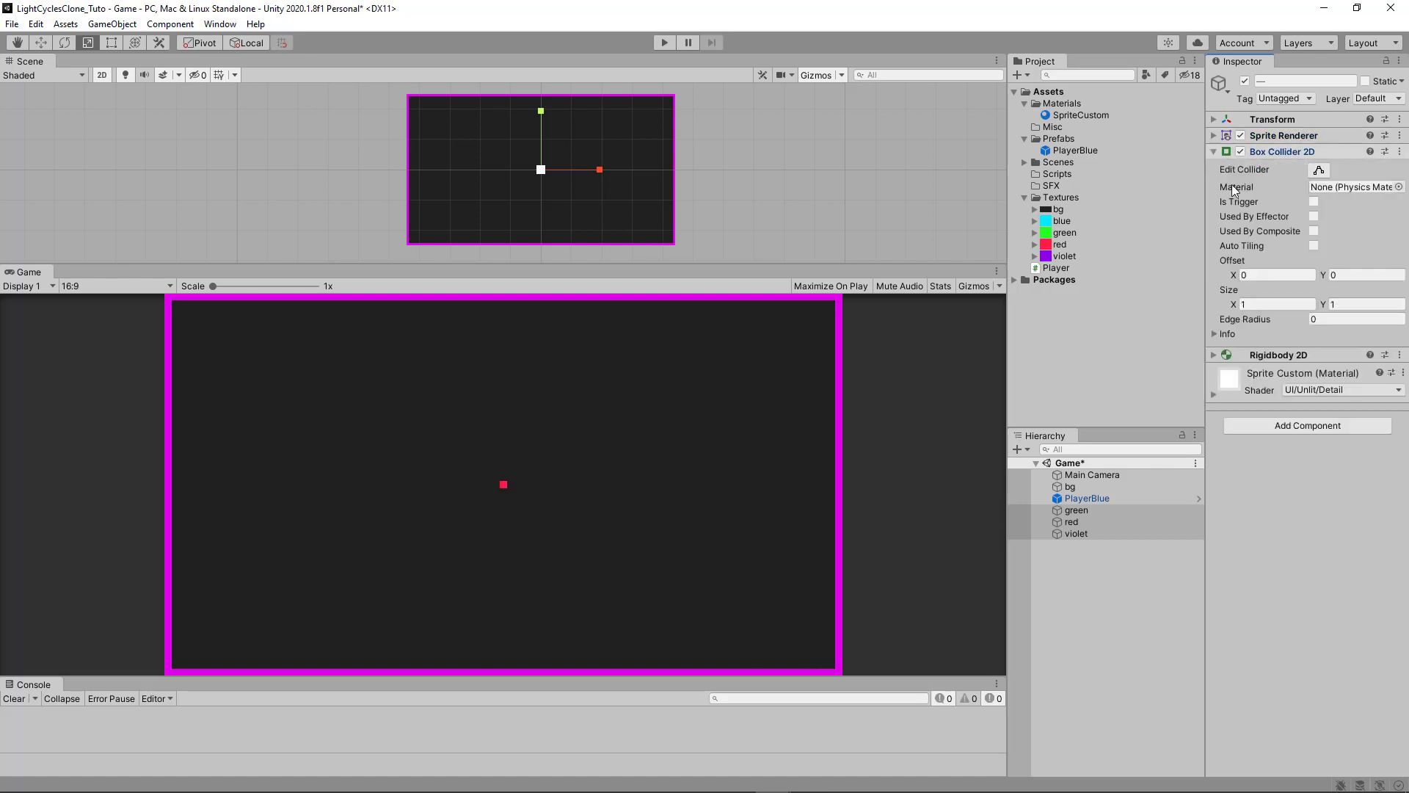
click(1313, 201)
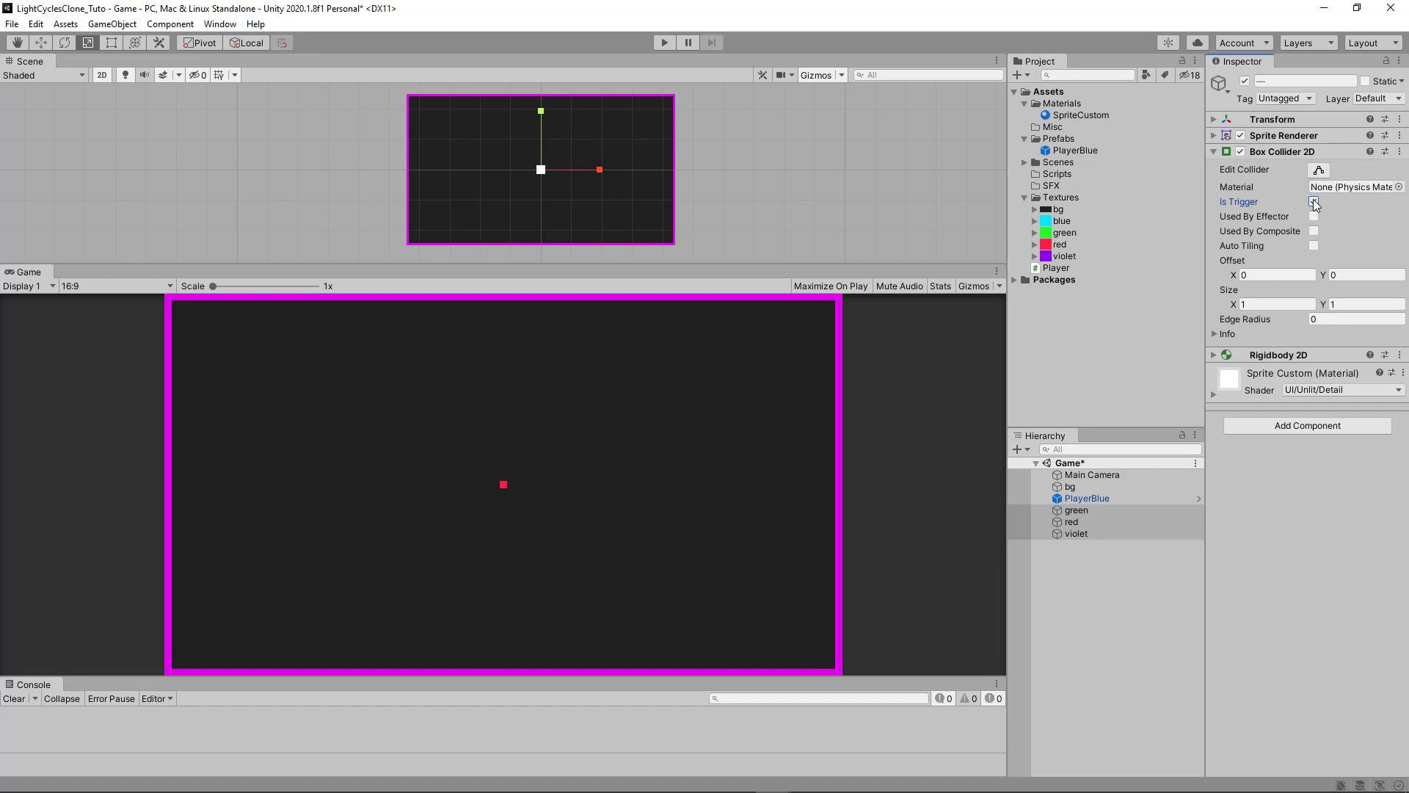
click(1213, 151)
- Set the Rigidbody 2D Gravity Scale of the green, red and violet objects to 0 and collapse the component
click(1214, 167)
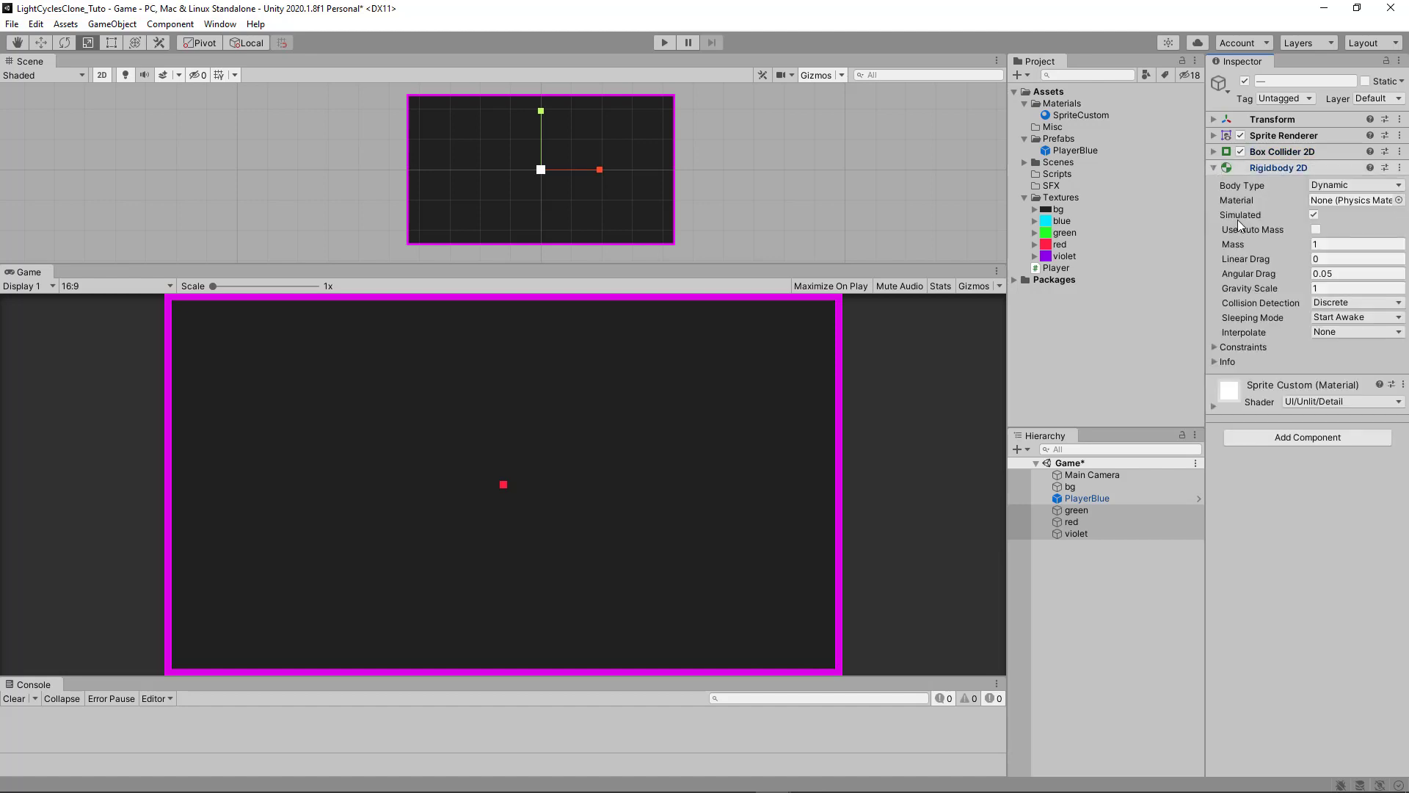
click(1328, 286)
text(0)
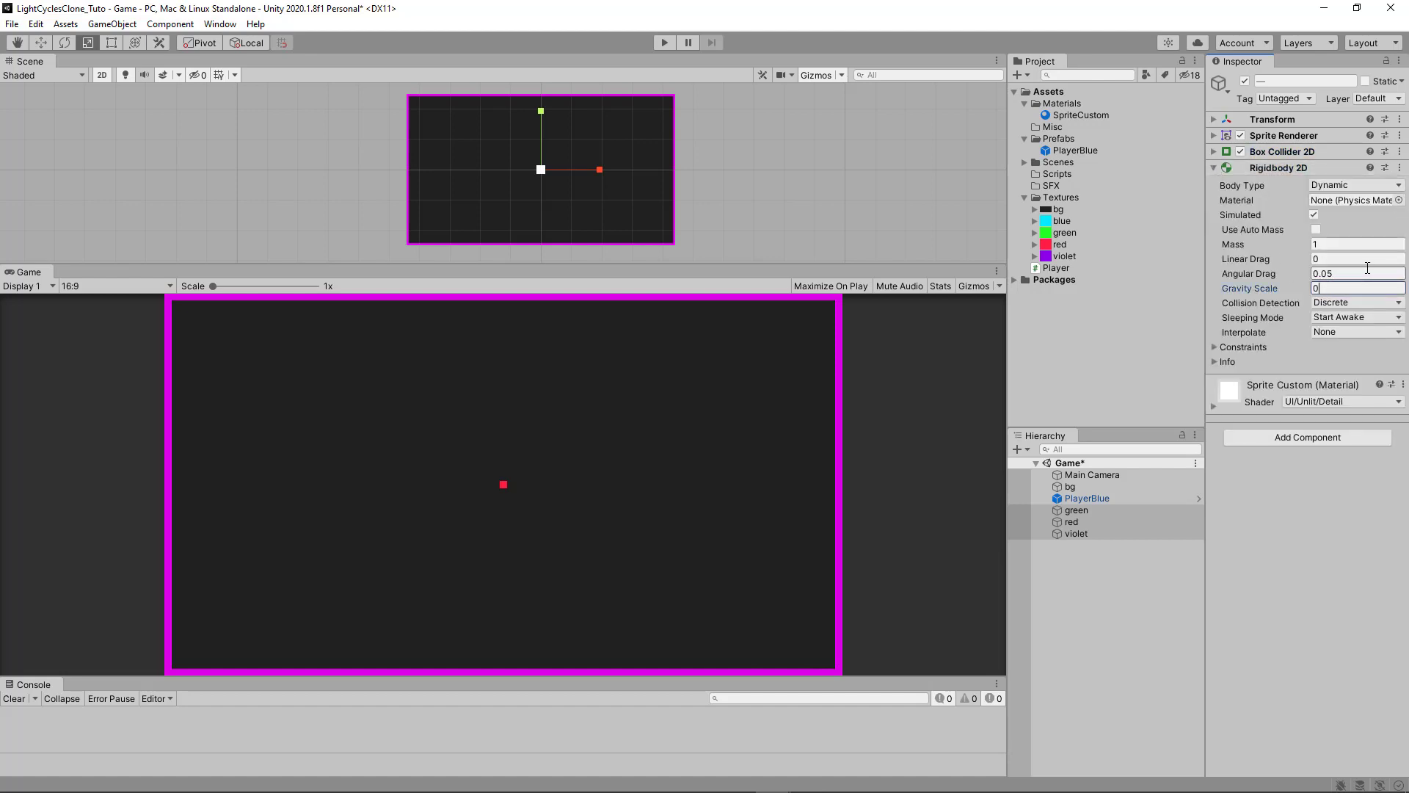
click(1214, 168)
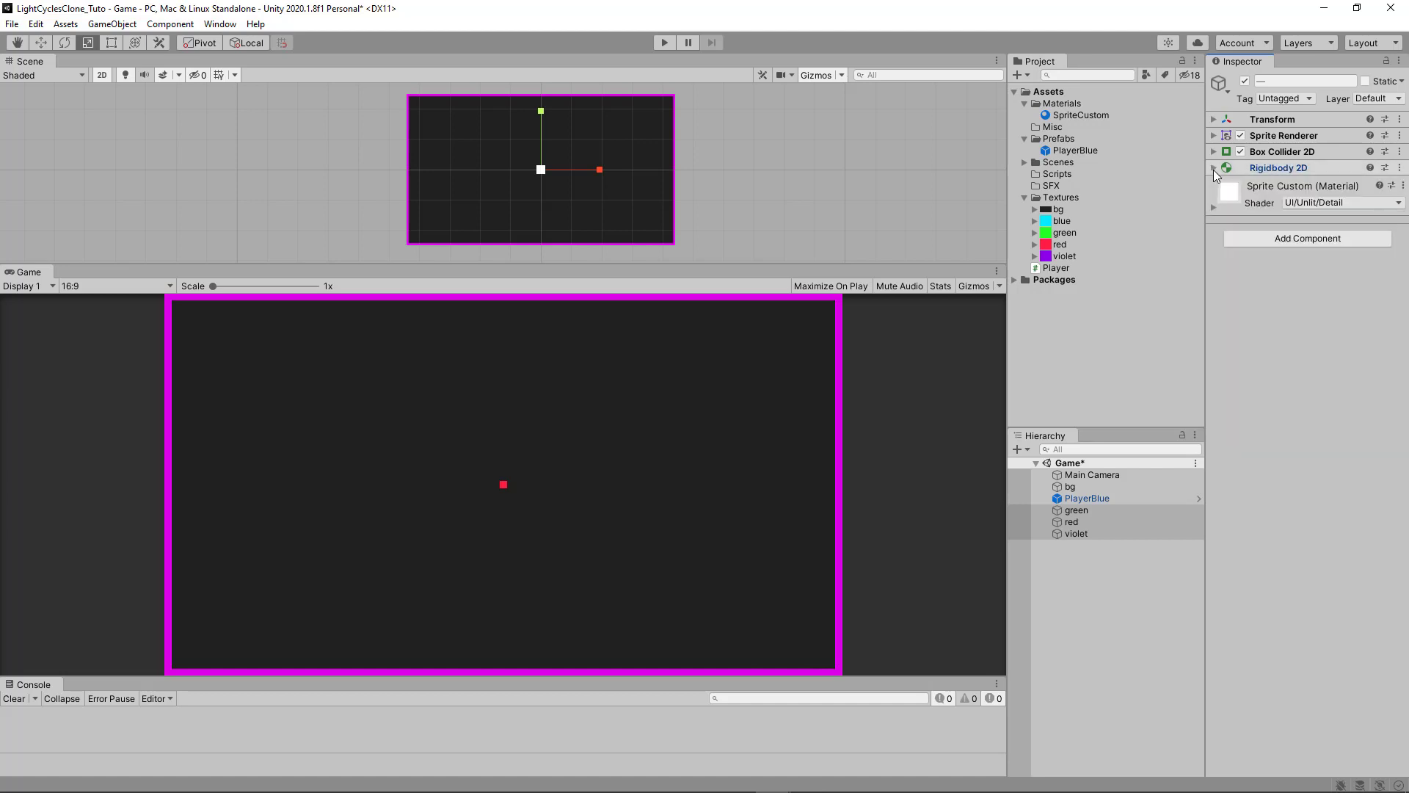
- Add the Player script component to the green, red and violet objects together
click(1260, 236)
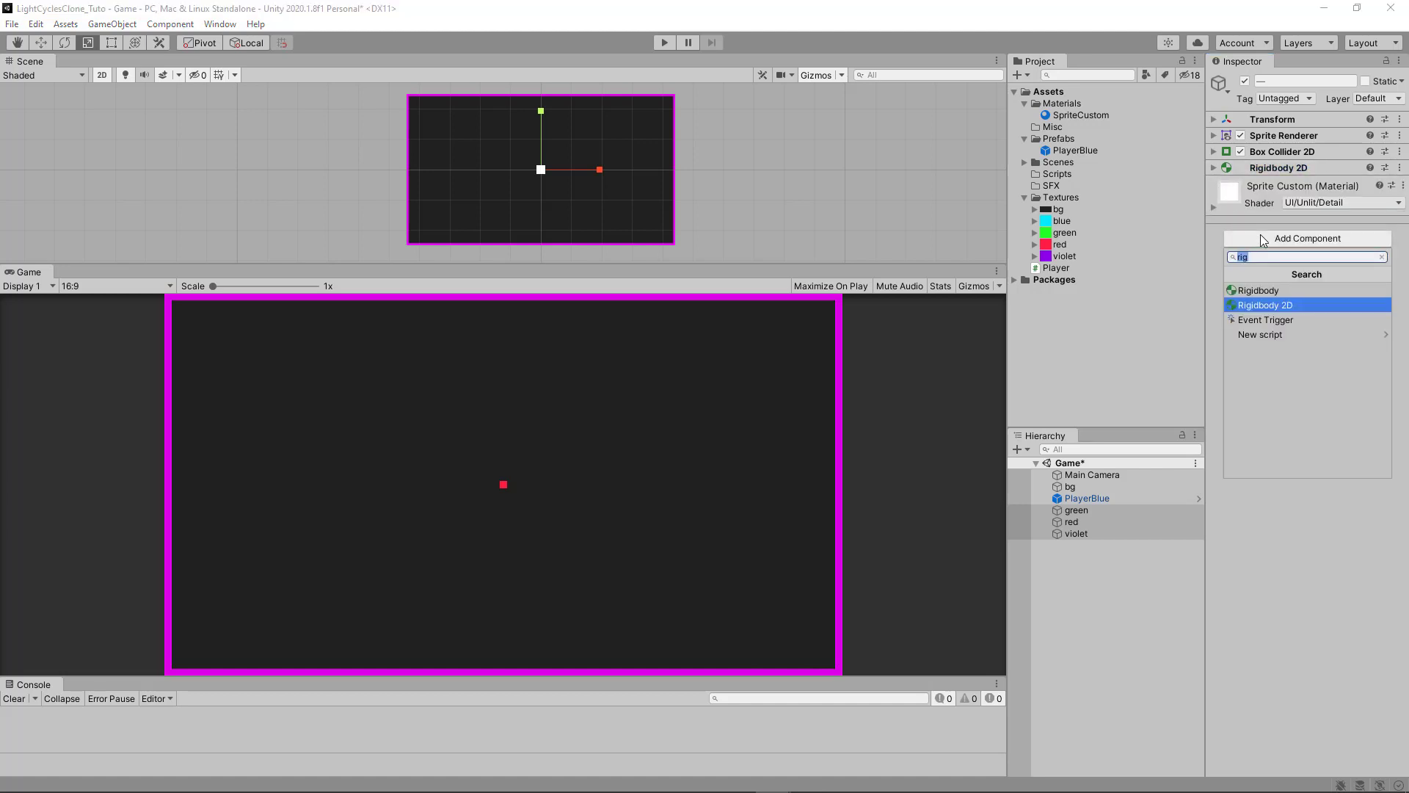
key(BackSpace)
text(play)
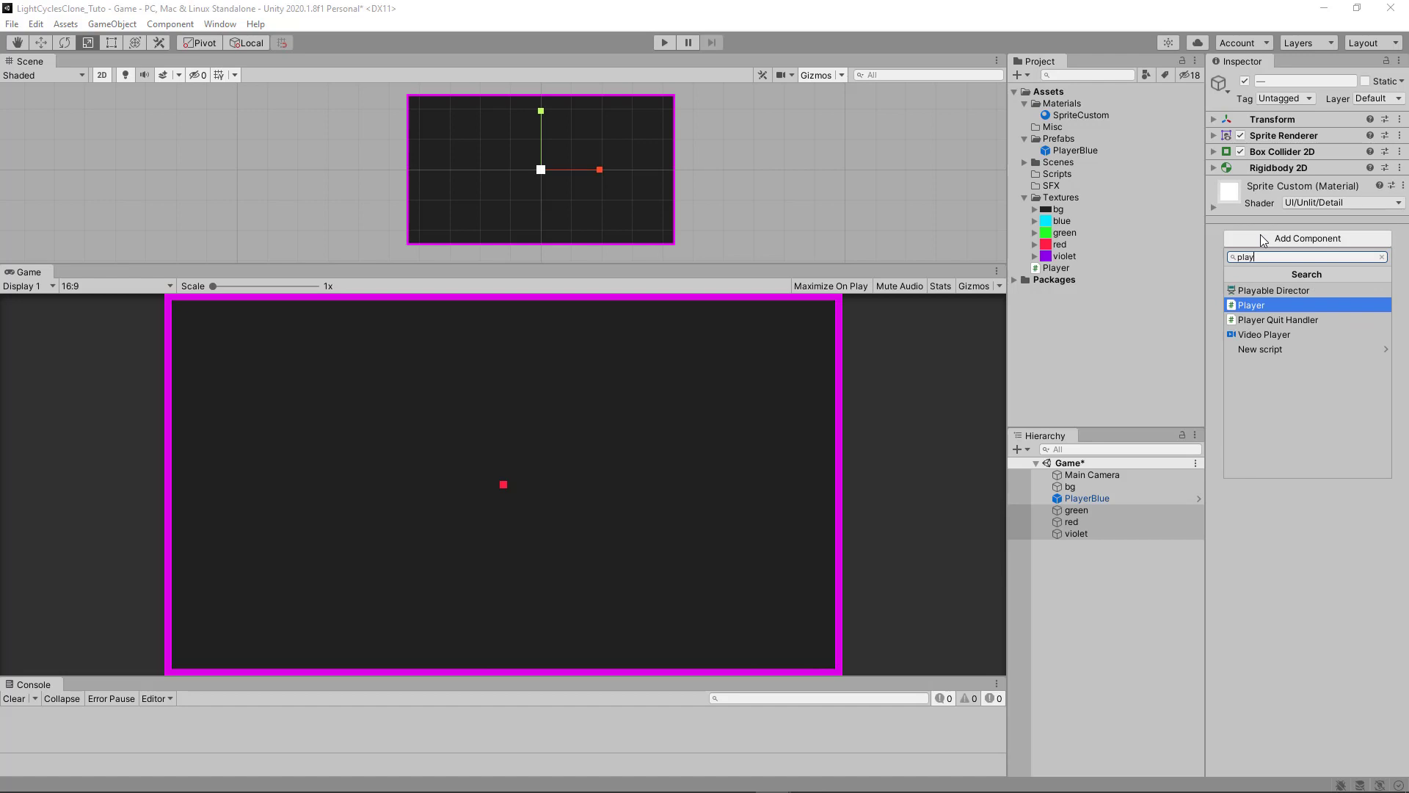
click(1253, 302)
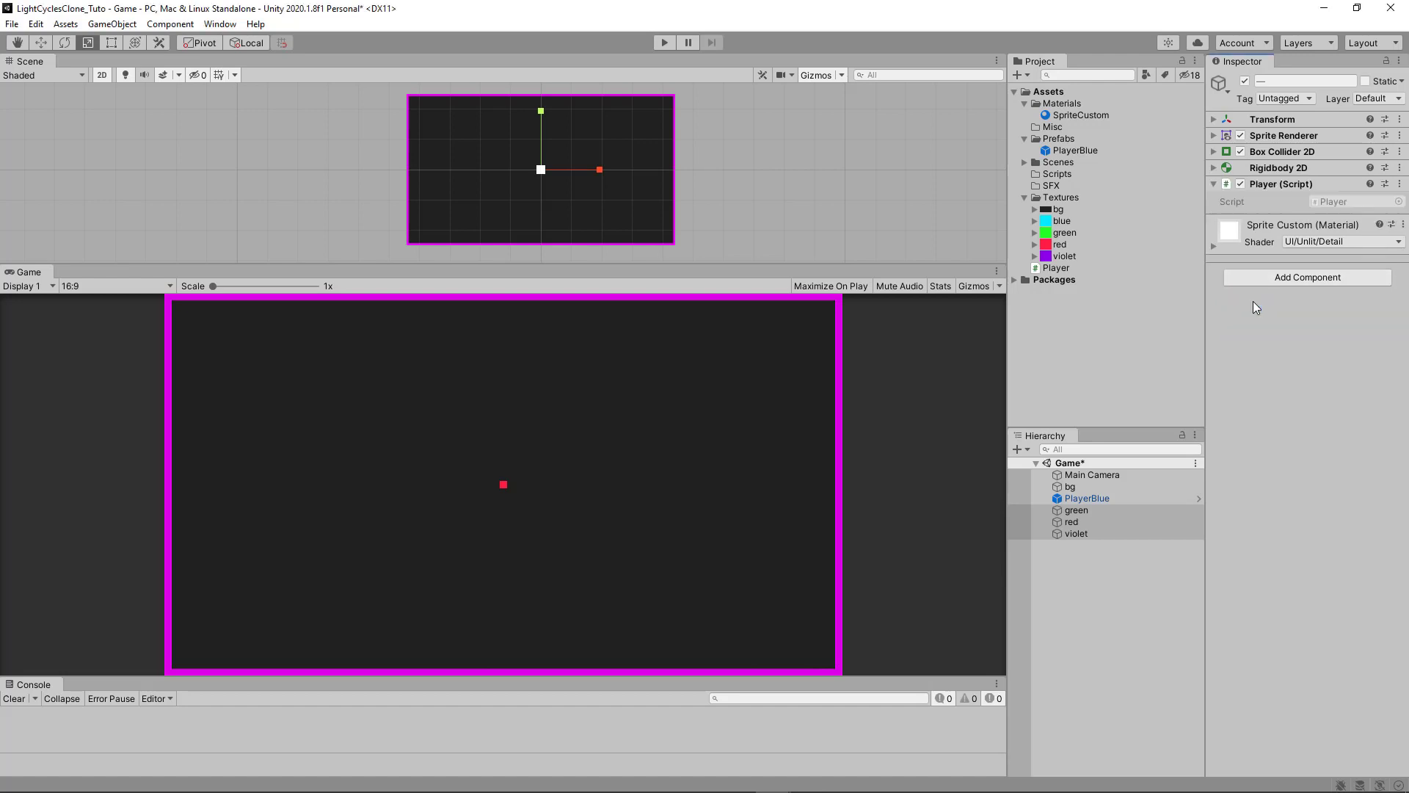
- Review the Rigidbody 2D, Box Collider 2D and Sprite Renderer settings of PlayerBlue, collapsing each component again
click(1068, 512)
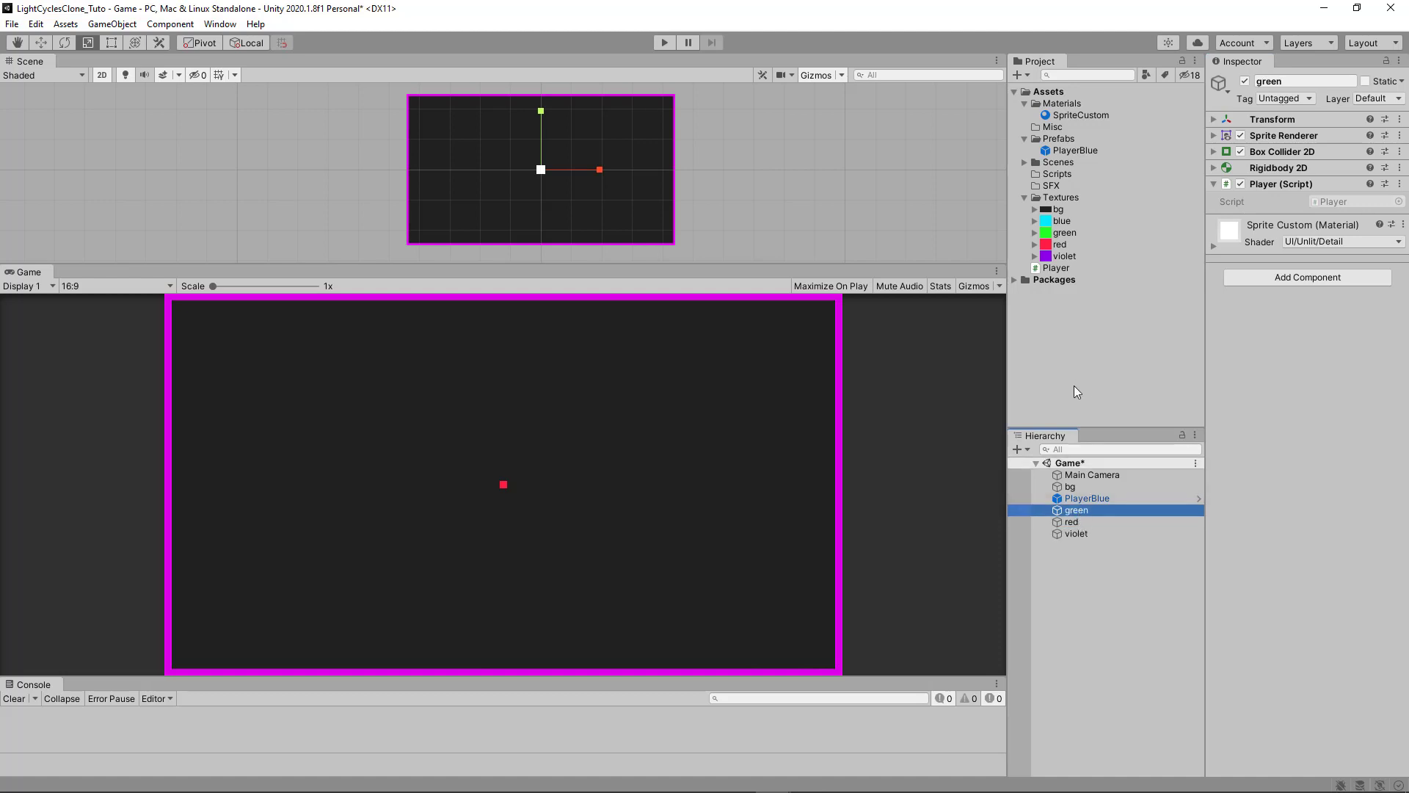
click(1082, 497)
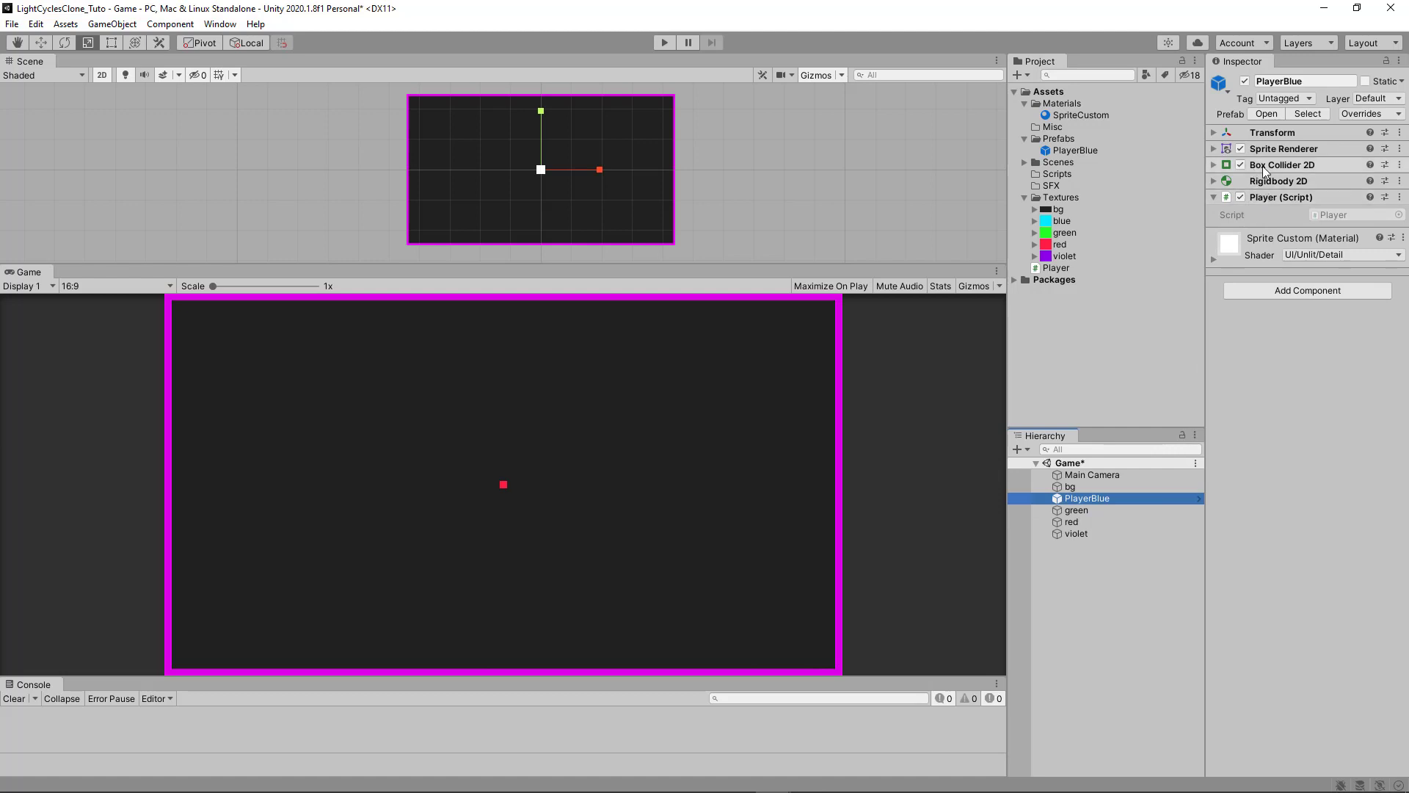
click(1217, 184)
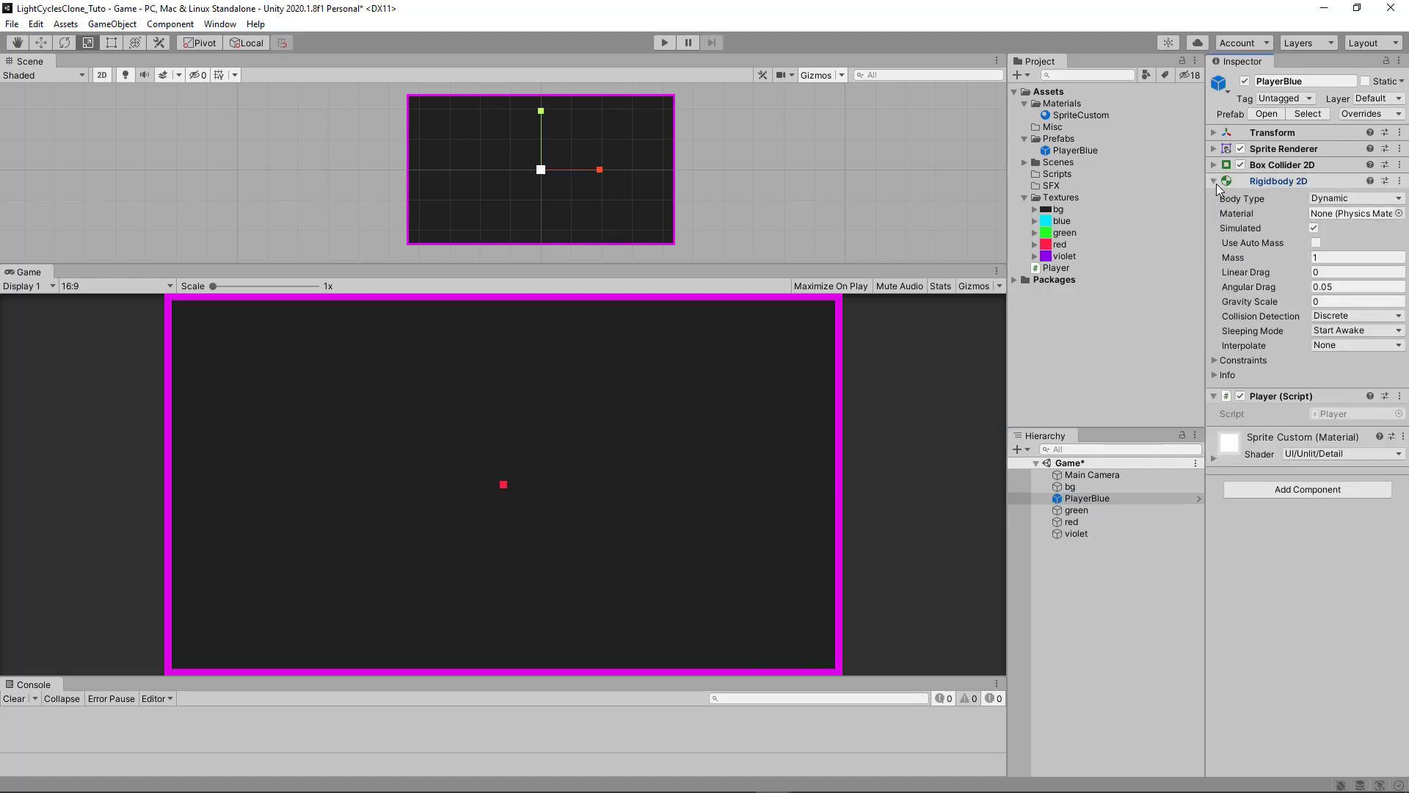
click(1217, 183)
click(1214, 166)
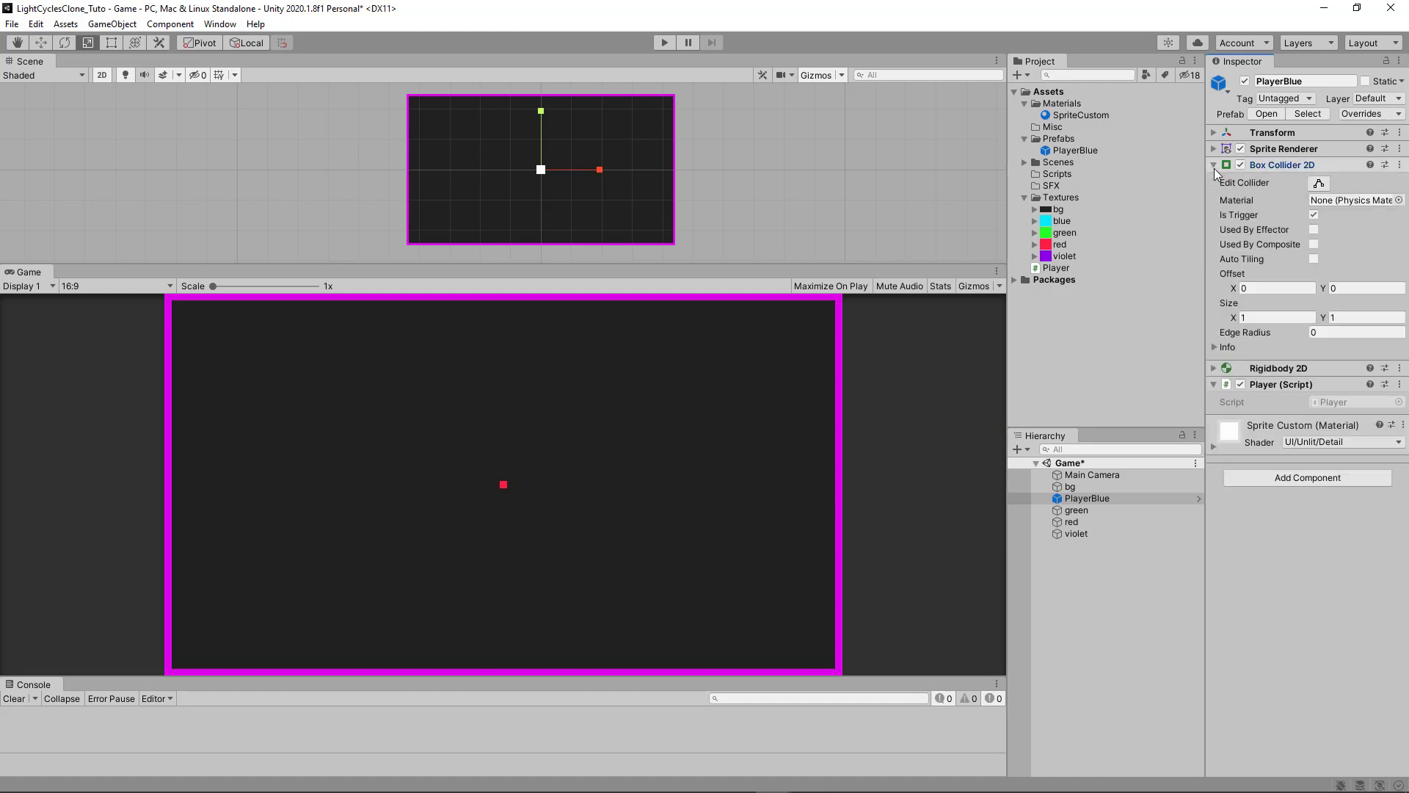
click(1214, 168)
click(1211, 150)
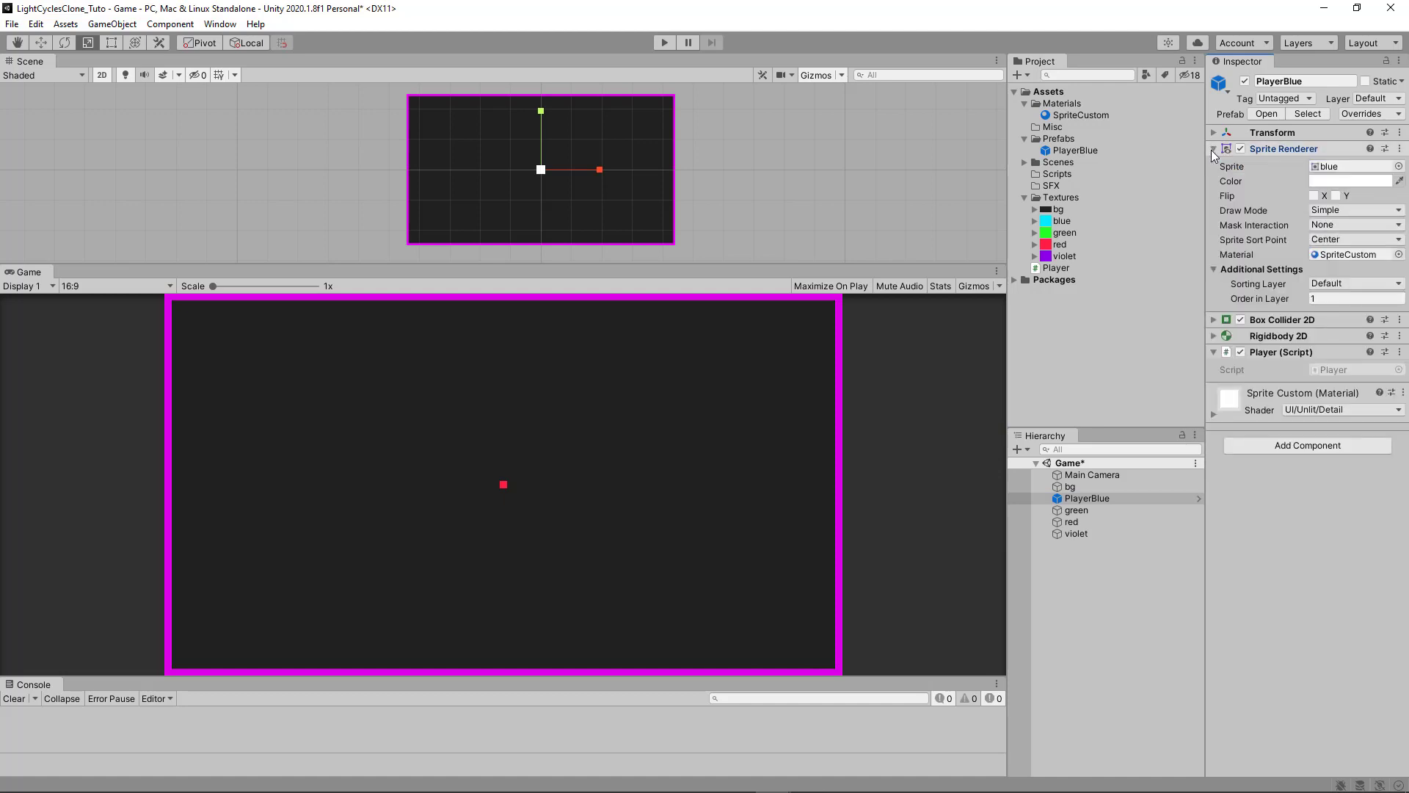
click(1211, 150)
- Rename the green object in the scene to PlayerGreen
click(1087, 509)
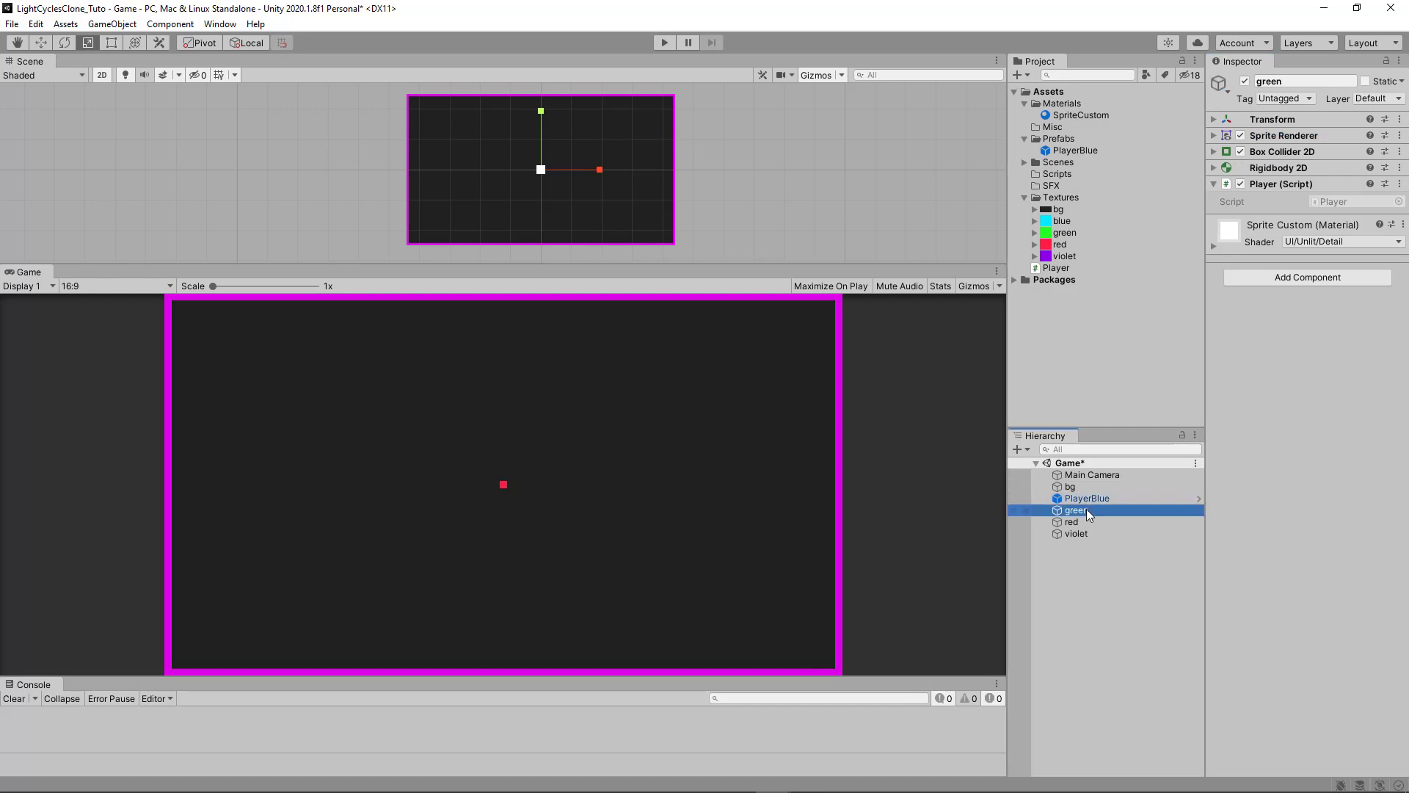
click(1095, 514)
click(1073, 508)
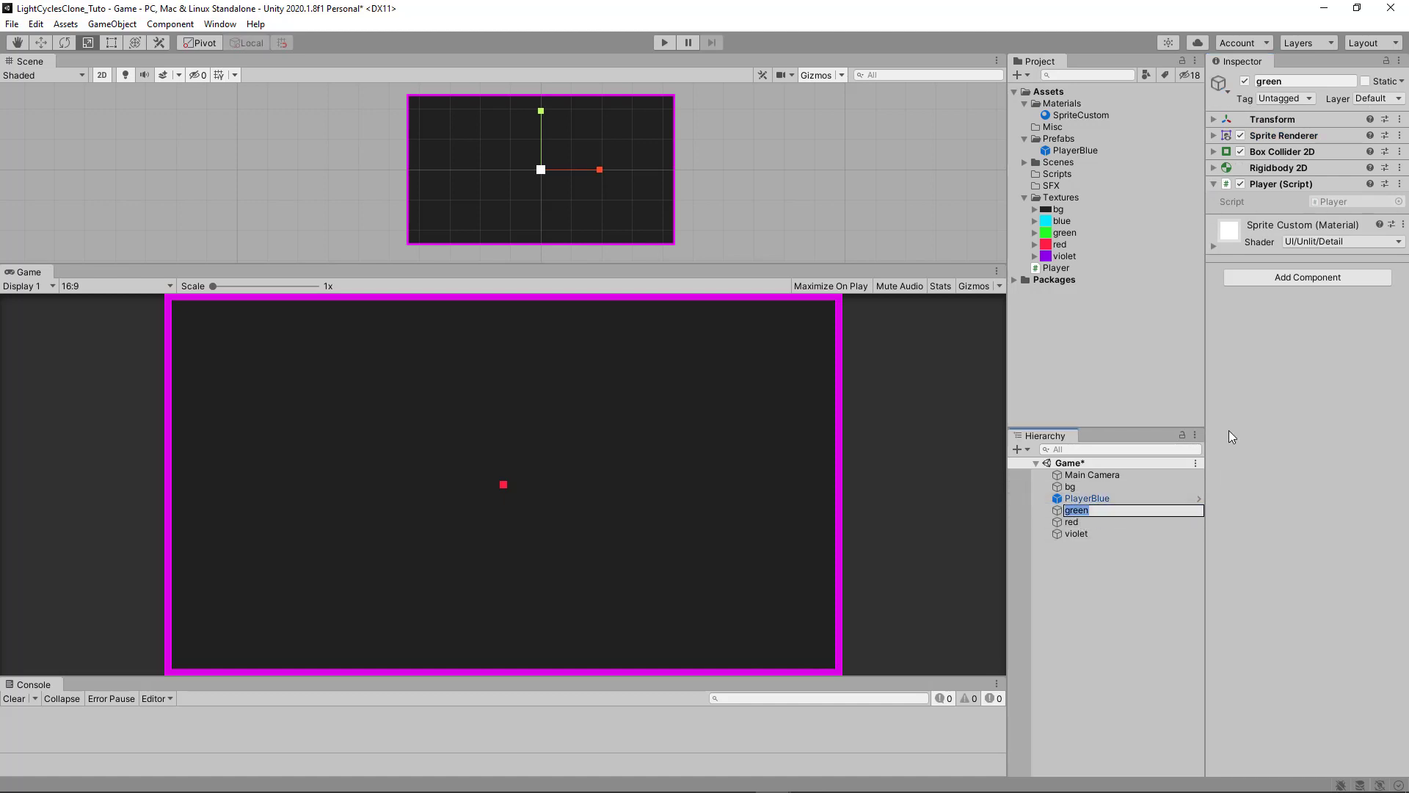
key(BackSpace)
text(PlayerG)
- Rename the red object in the scene to PlayerRed
click(1071, 524)
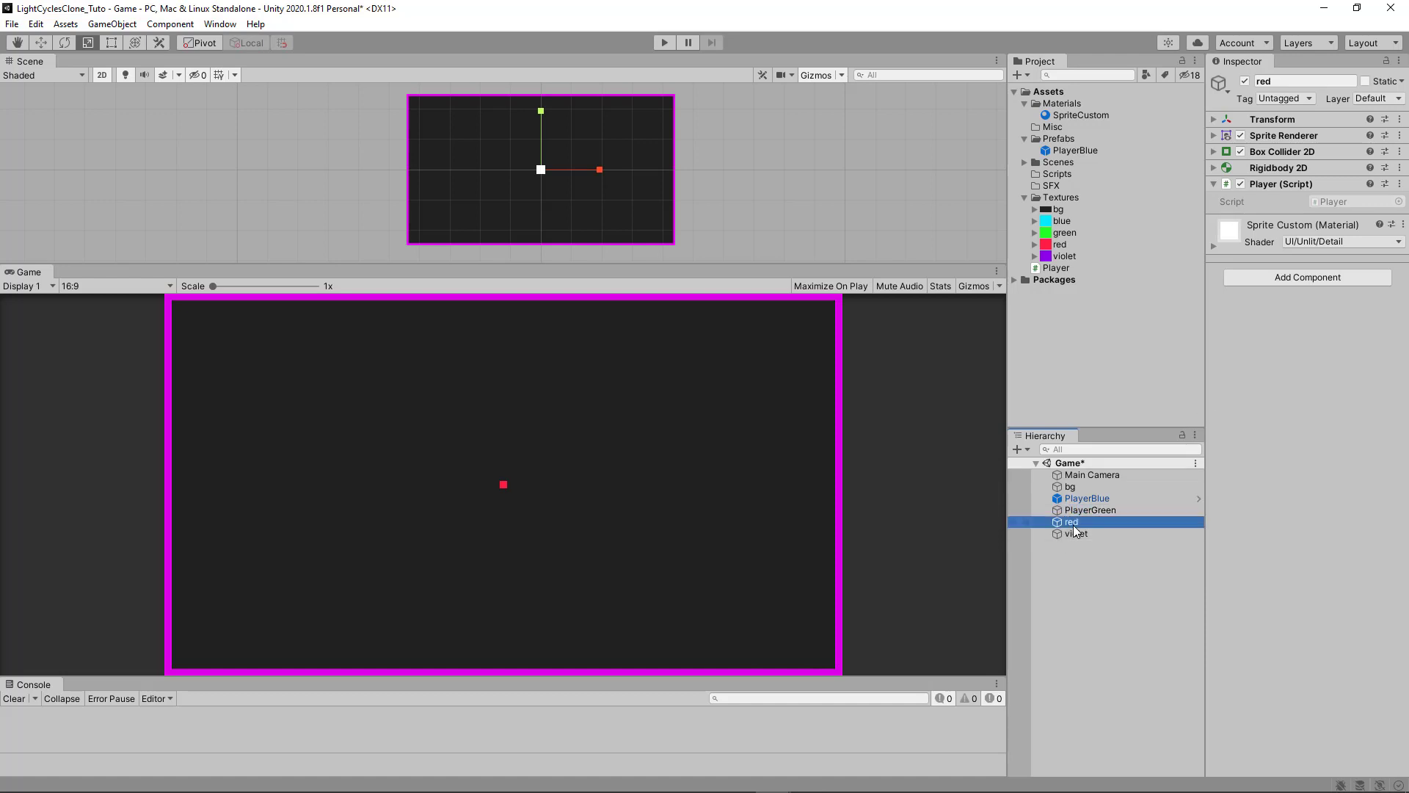
key(F2)
text(Player)
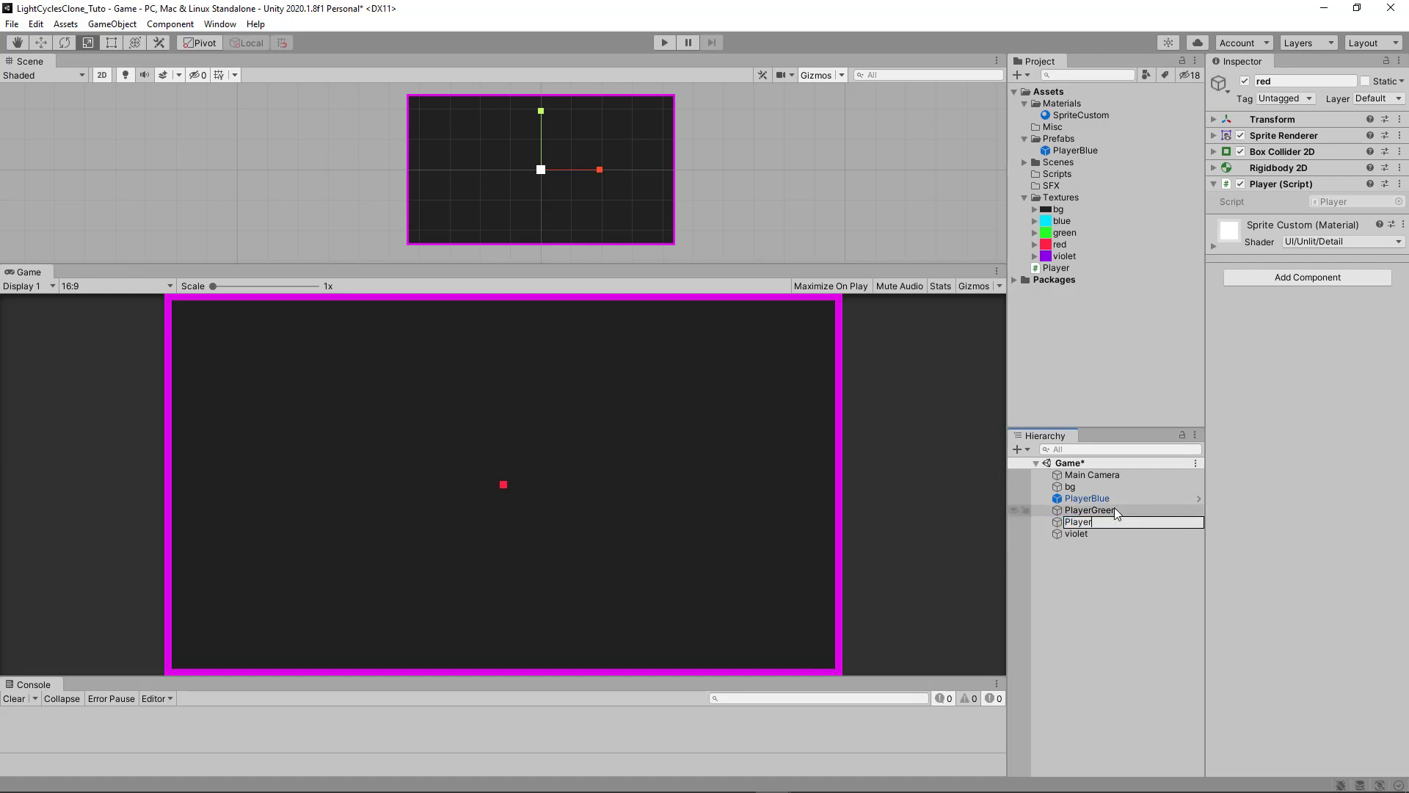
text(Red)
- Rename the violet object in the scene to PlayerViolet
click(1081, 532)
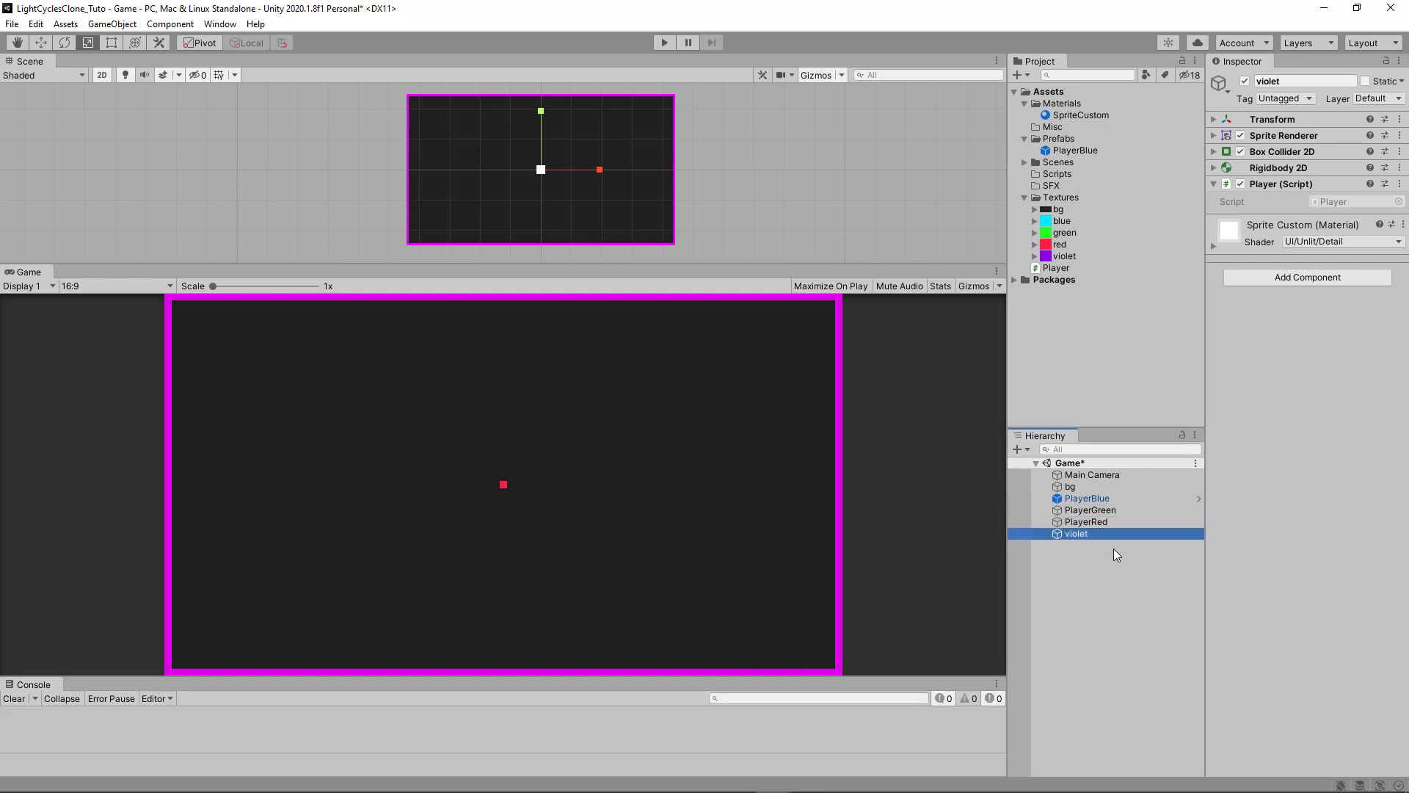
key(F2)
key(Home)
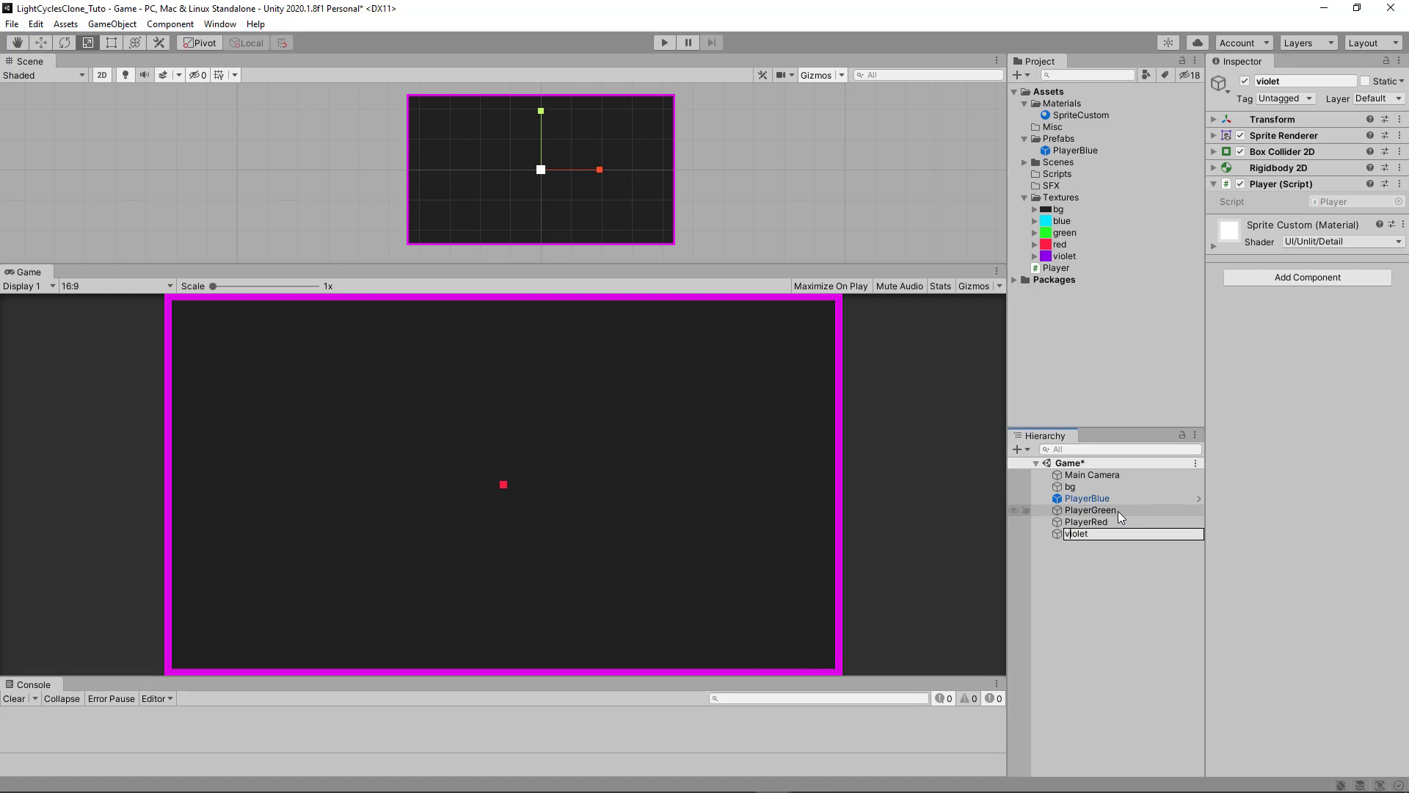
key(BackSpace)
text(Player)
text(V)
key(Return)
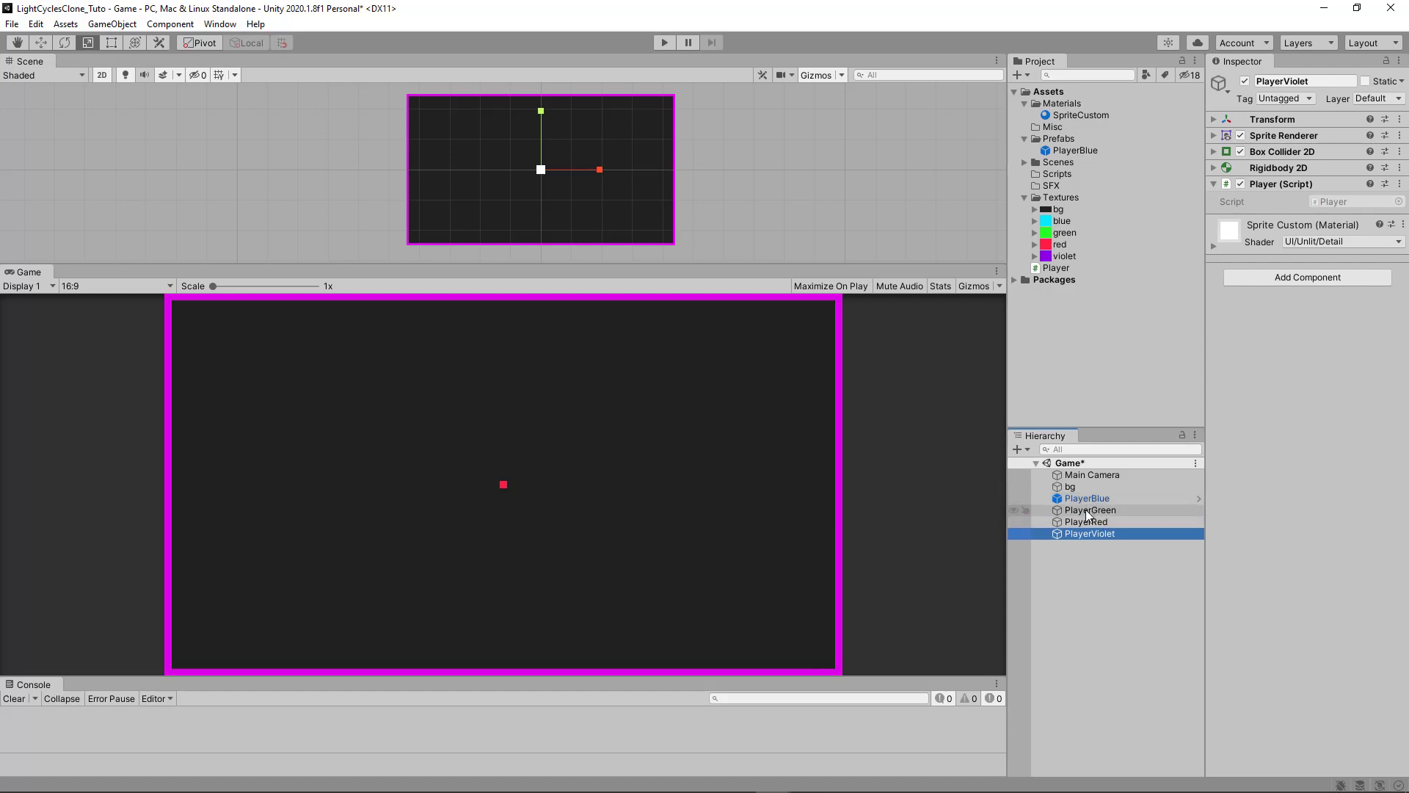
- Create prefabs of PlayerGreen, PlayerRed and PlayerViolet in the Prefabs folder
drag(1086, 509, 1061, 139)
drag(1101, 522, 1060, 143)
drag(1090, 533, 1049, 140)
drag(1051, 145, 1080, 148)
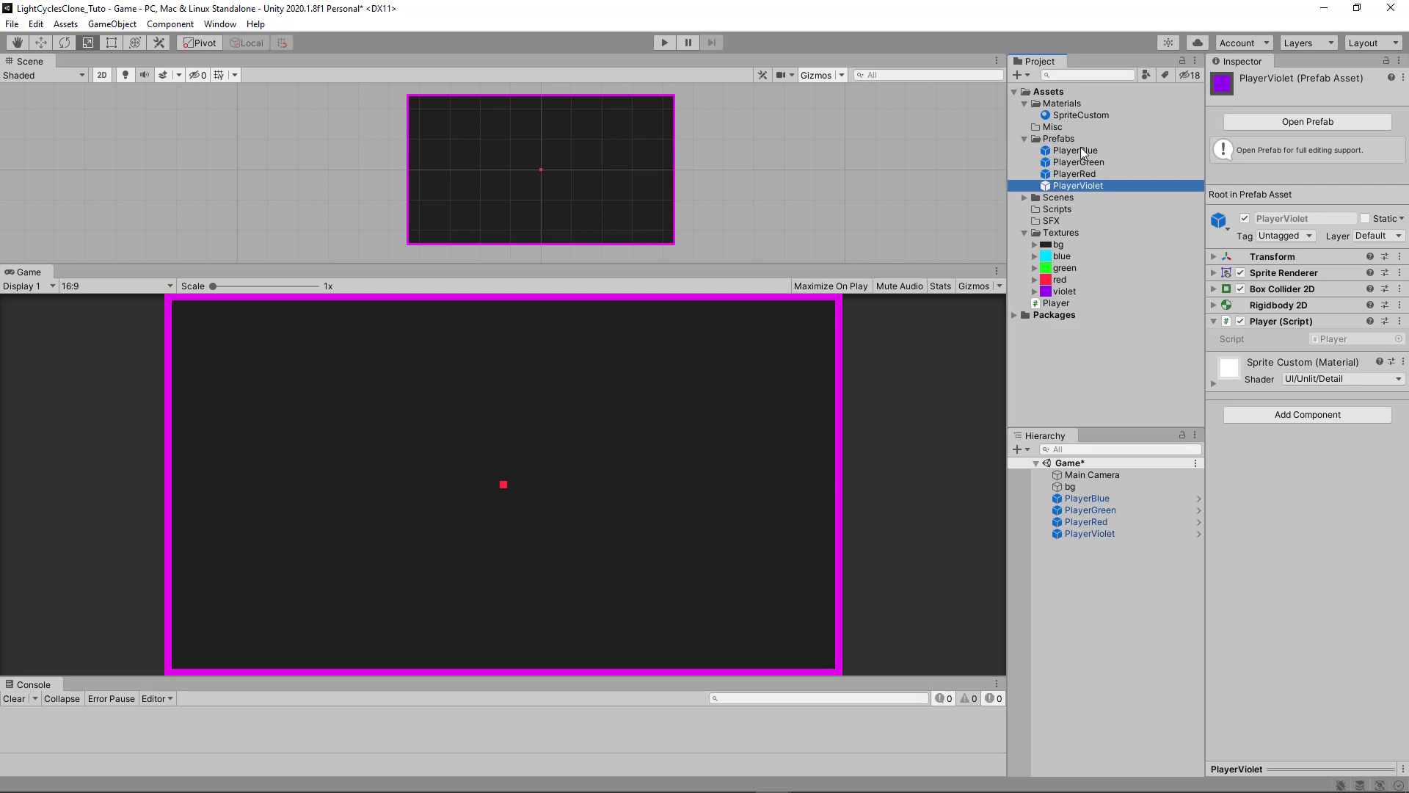
- Place one test instance of each of the four player prefabs at different spots inside the arena
click(718, 461)
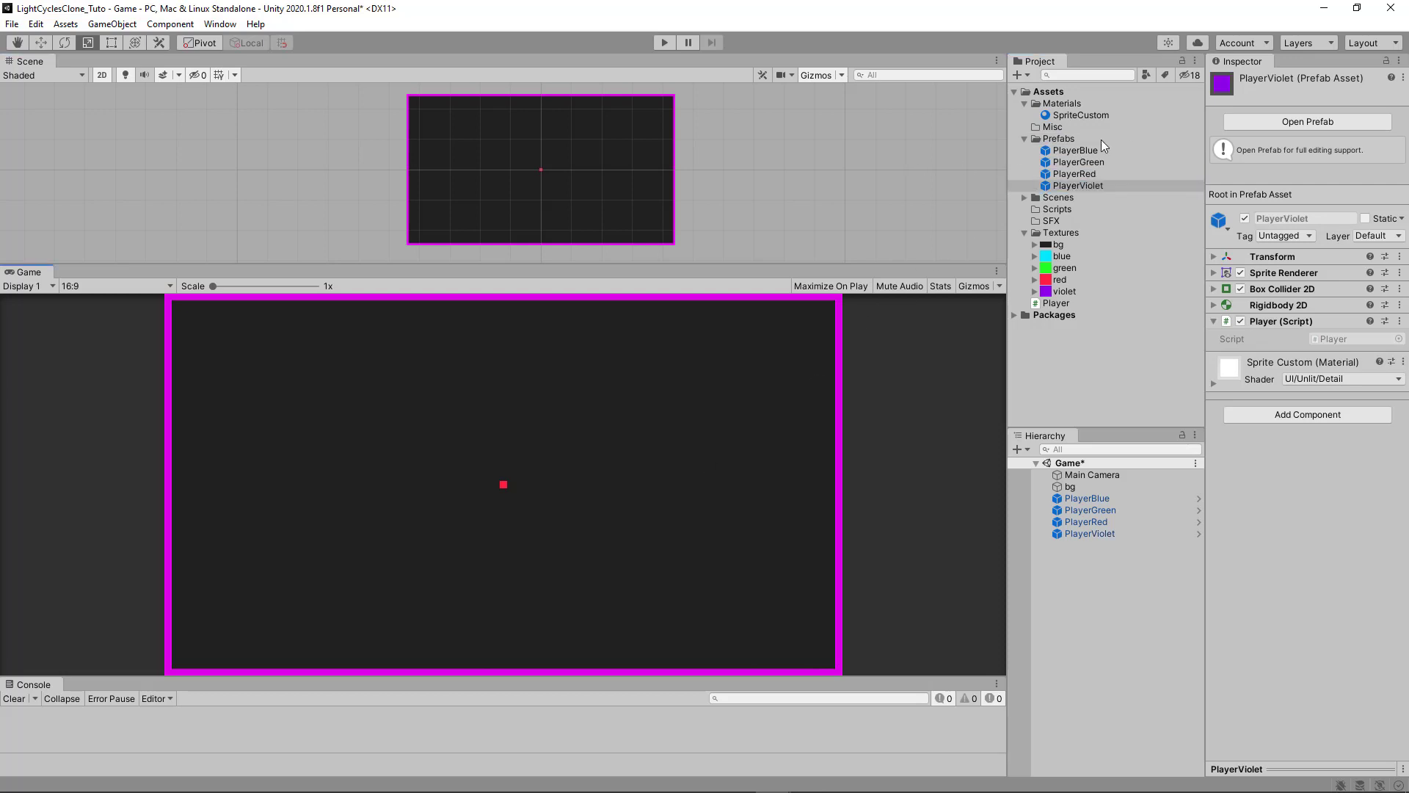
drag(1035, 165, 615, 172)
drag(1074, 174, 471, 154)
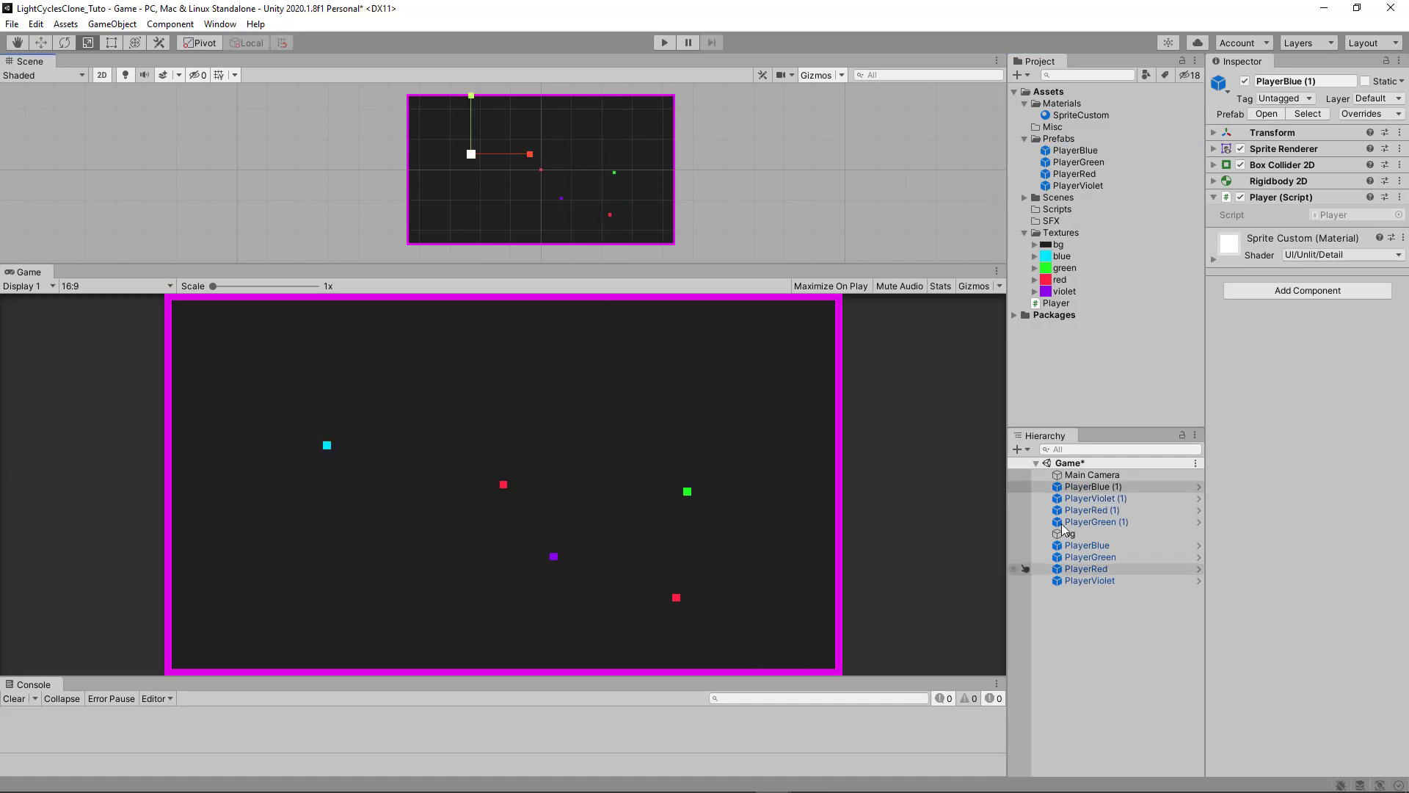
- Delete the four test instances plus PlayerGreen, PlayerRed and PlayerViolet from the scene, keeping only the original PlayerBlue
shift+click(1101, 509)
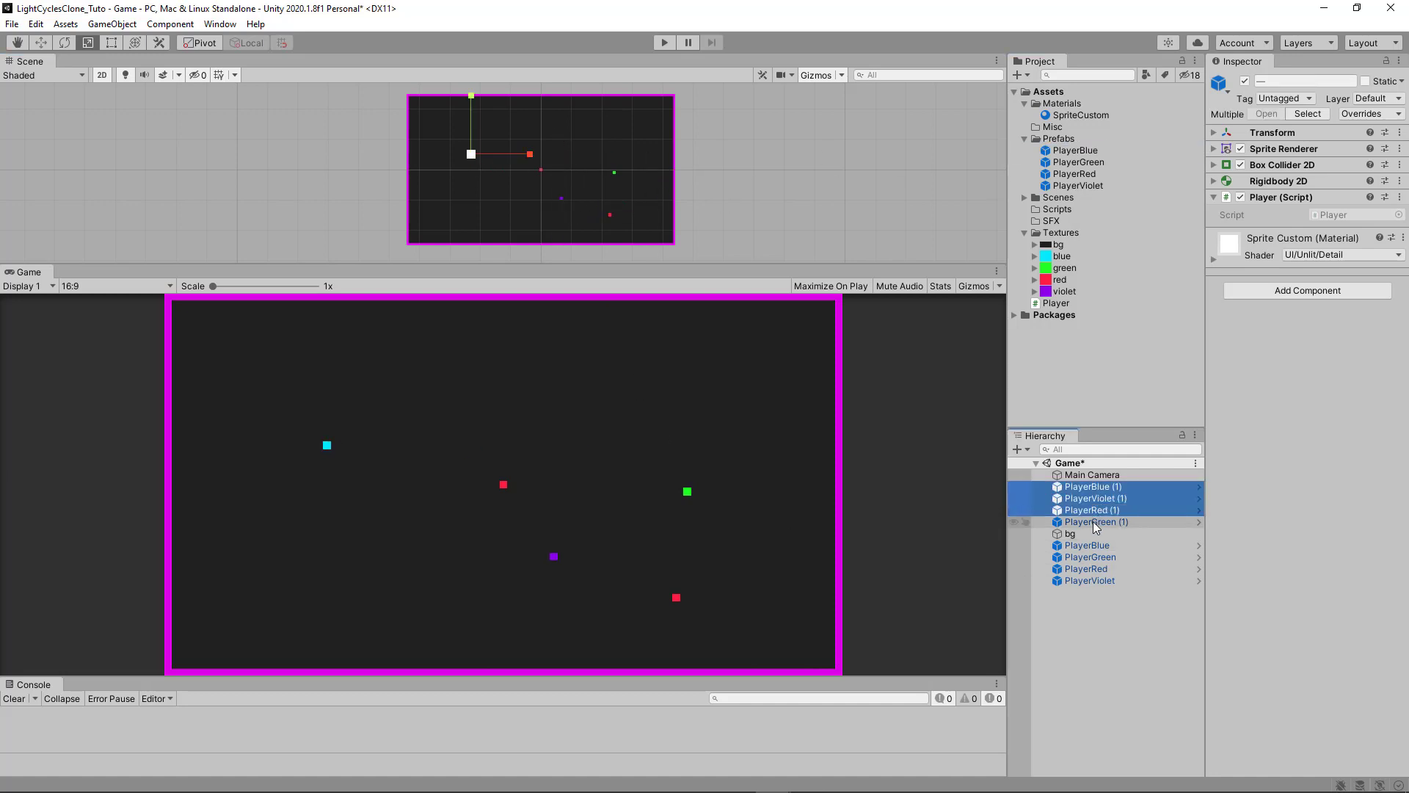
ctrl+click(1093, 521)
ctrl+click(1095, 557)
ctrl+click(1092, 569)
ctrl+click(1094, 581)
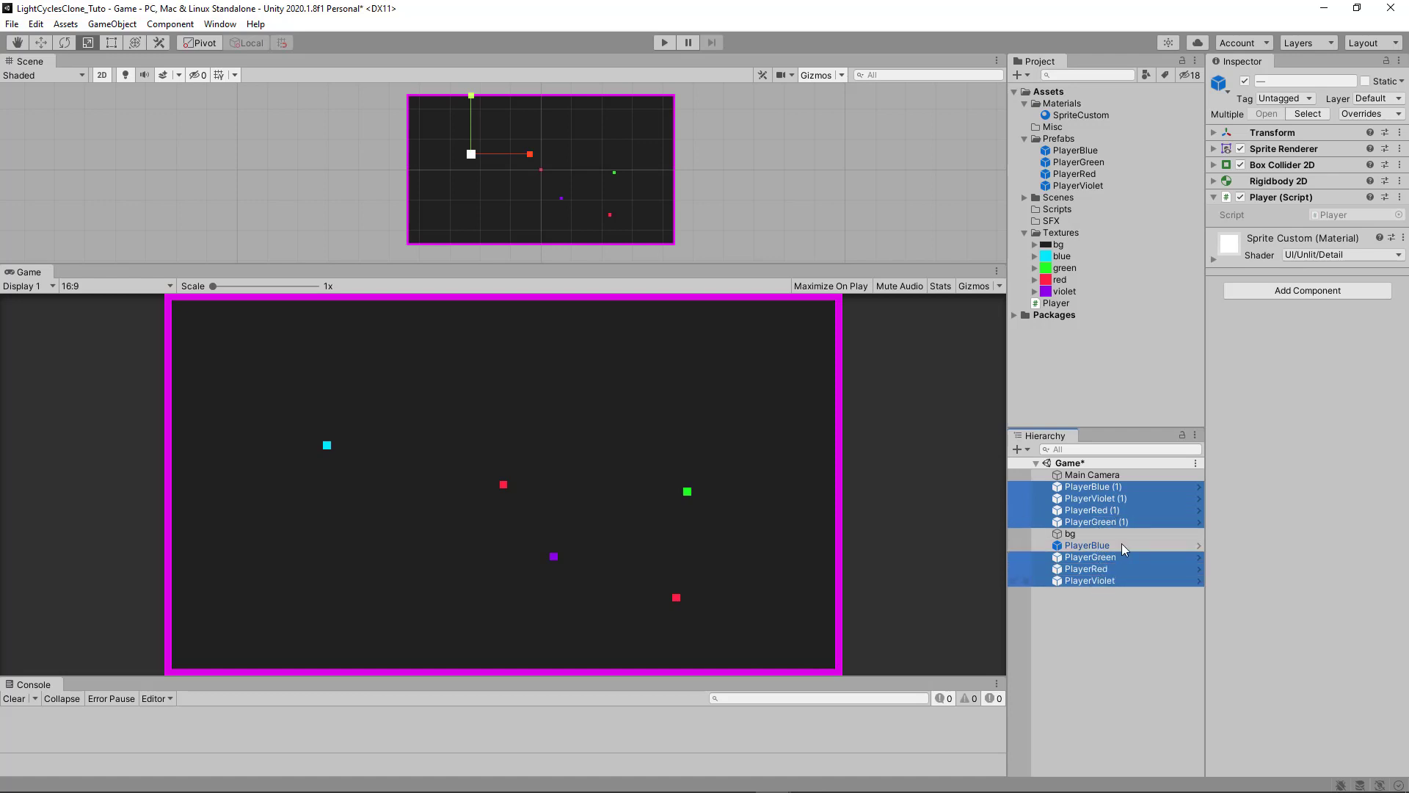
key(Delete)
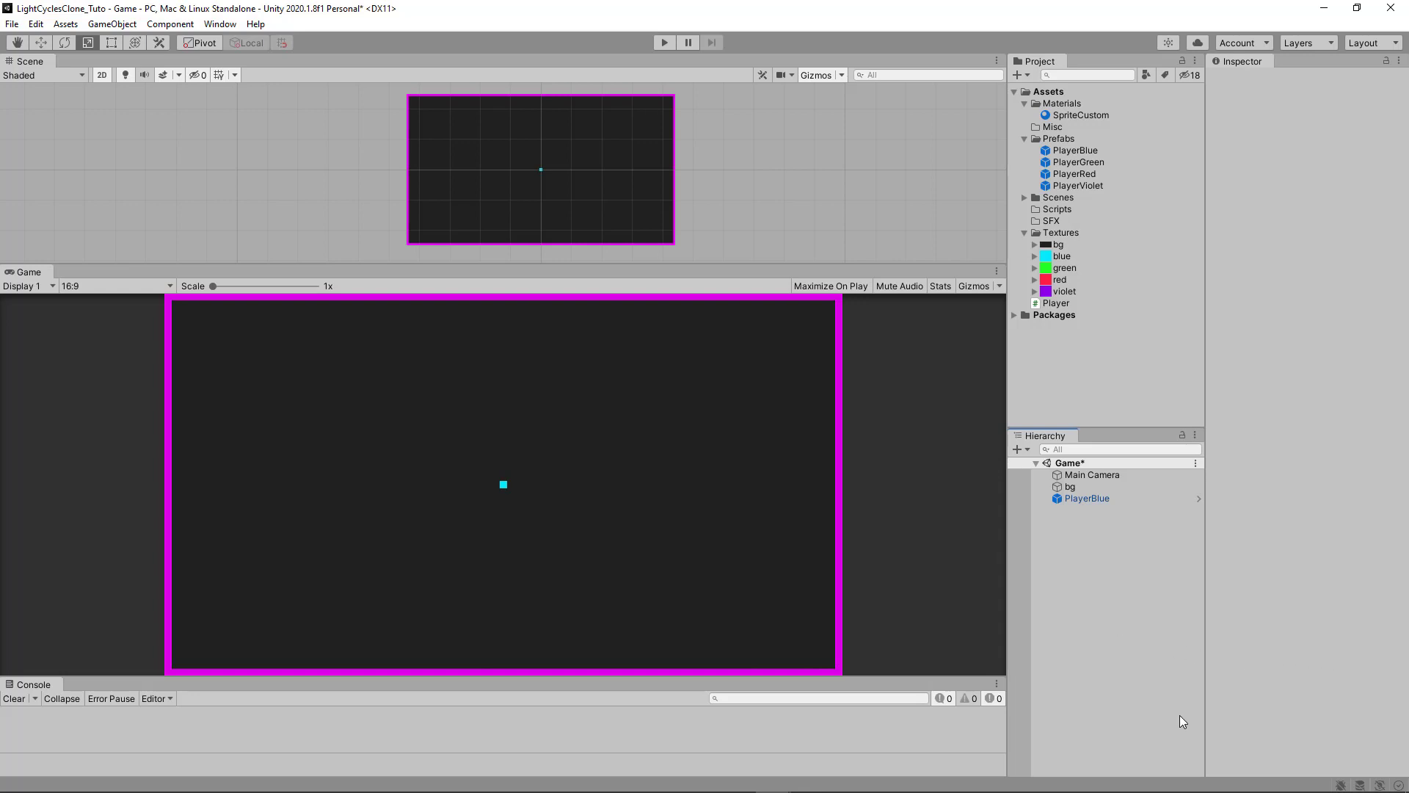
- Select the Player script in the Assets folder
click(1086, 303)
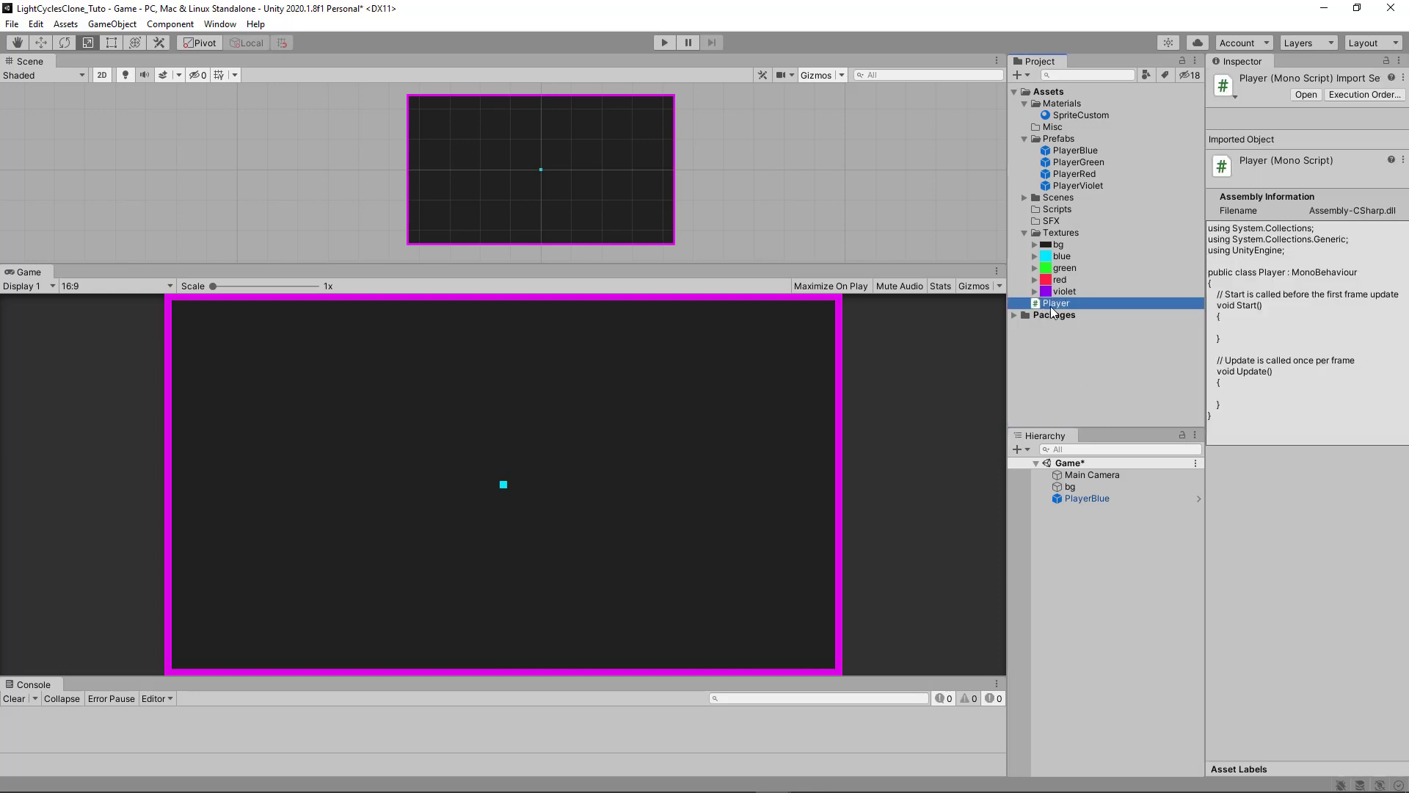